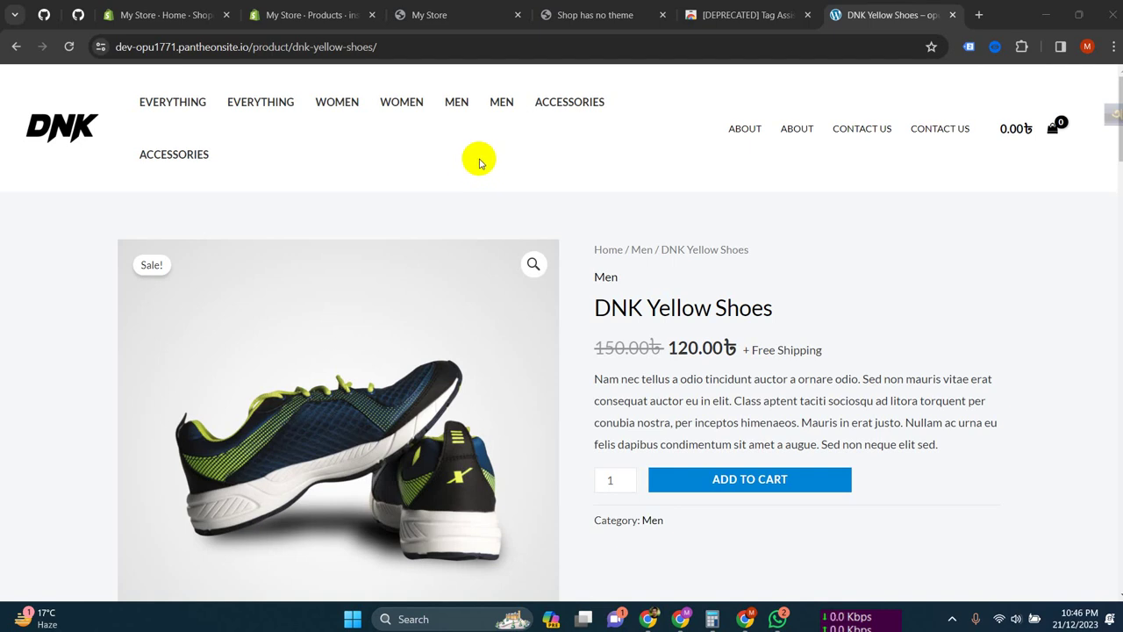
Search the web for "google tag manager" in a new tab, open the Google Tag Manager site, and close the DNK Yellow Shoes tab
{"action": "left_click", "coordinate": [979, 15]}
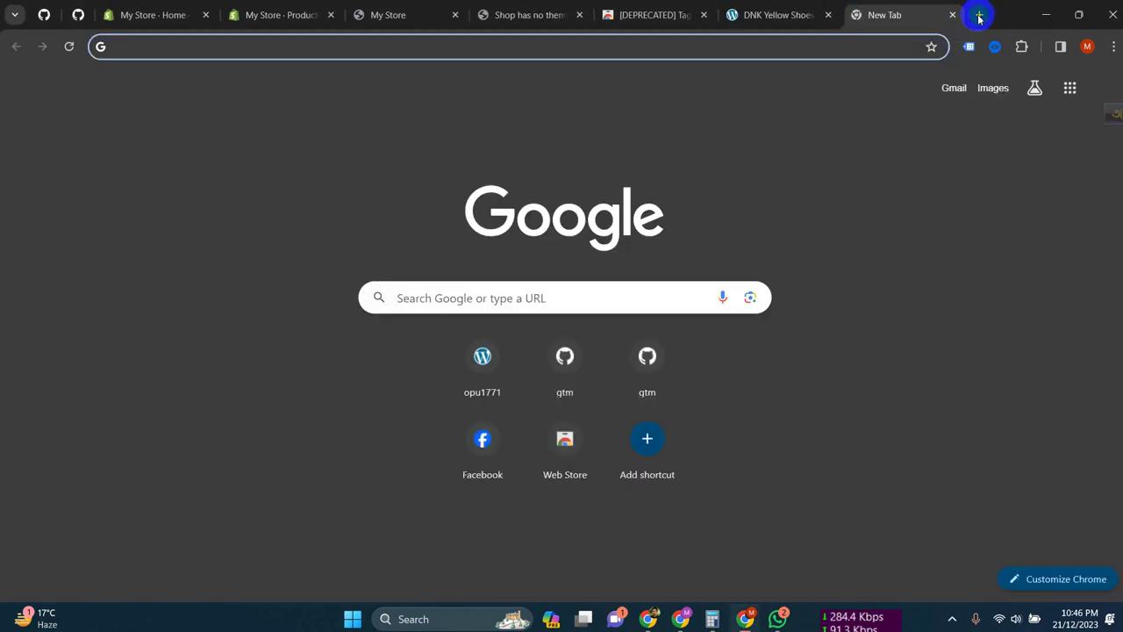
{"action": "type", "text": "google t"}
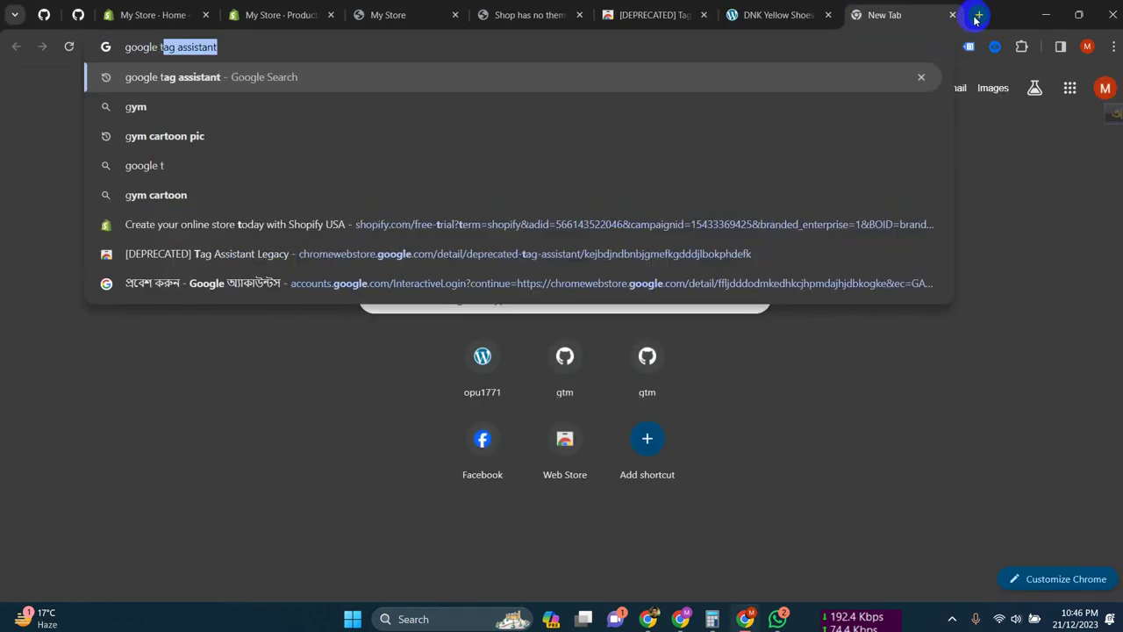
{"action": "type", "text": "ag manager"}
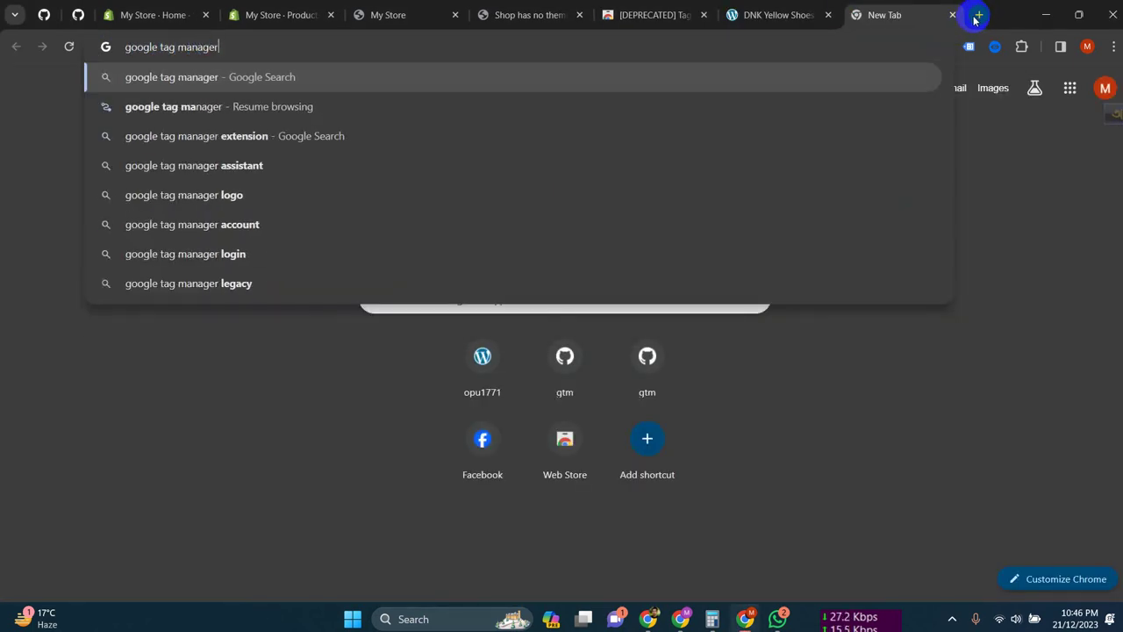
{"action": "key", "text": "Return"}
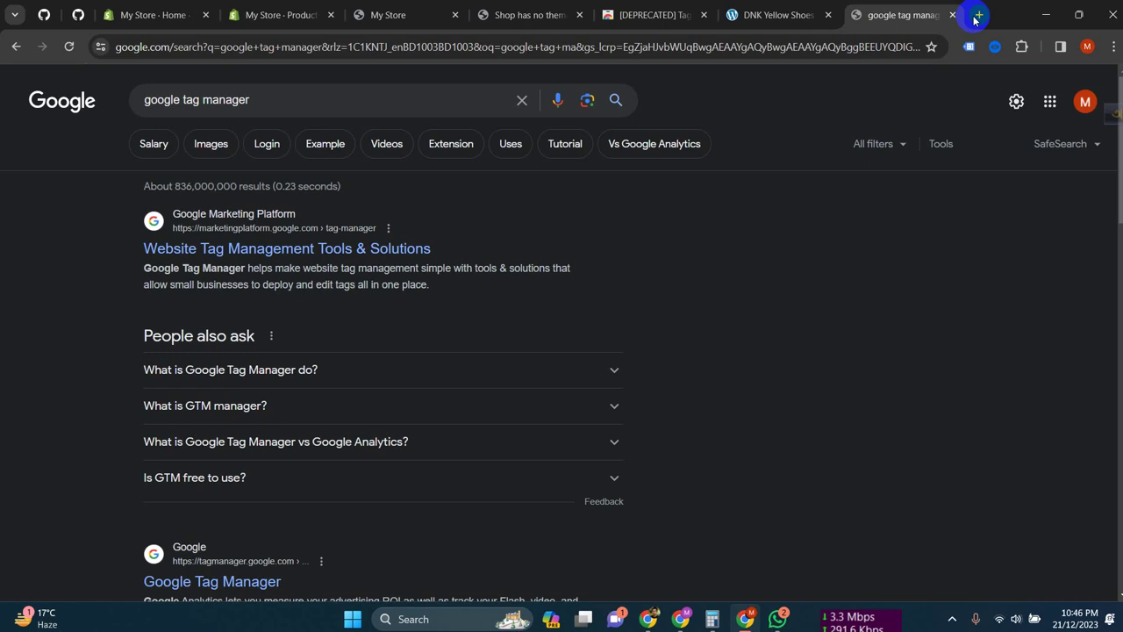
{"action": "left_click", "coordinate": [257, 252]}
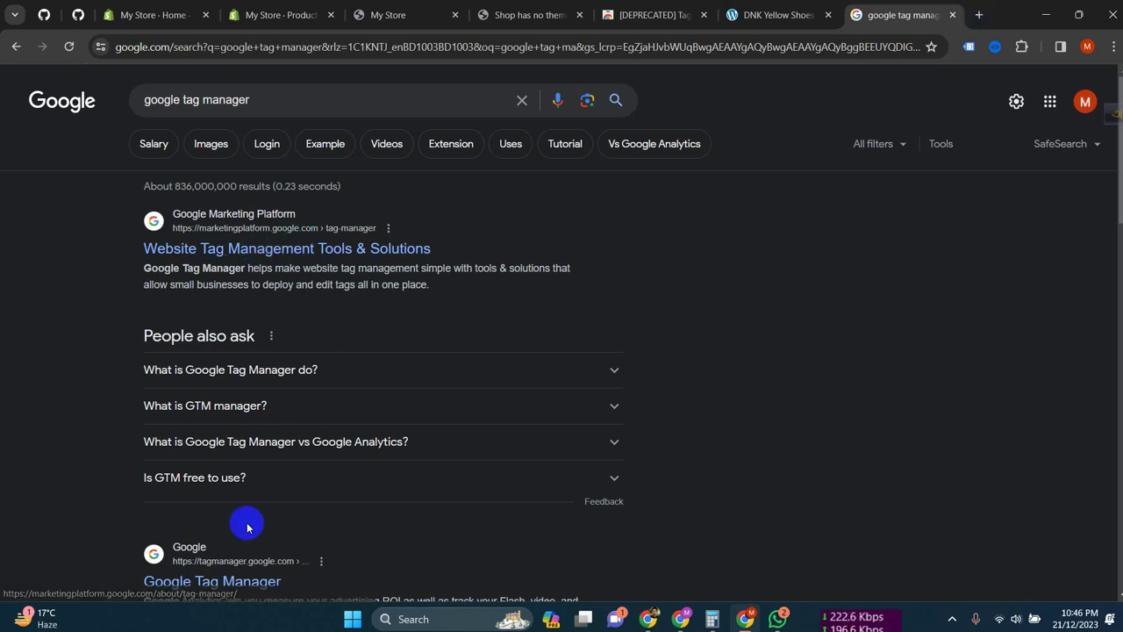
{"action": "scroll", "coordinate": [246, 561], "scroll_direction": "down", "scroll_amount": 1}
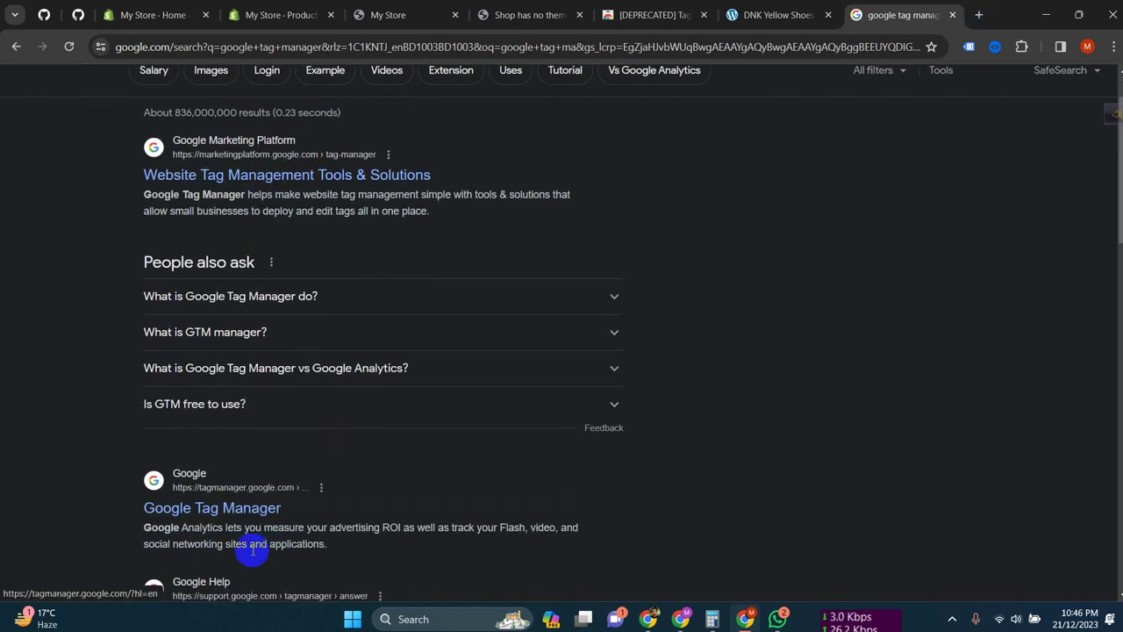
{"action": "left_click", "coordinate": [190, 509]}
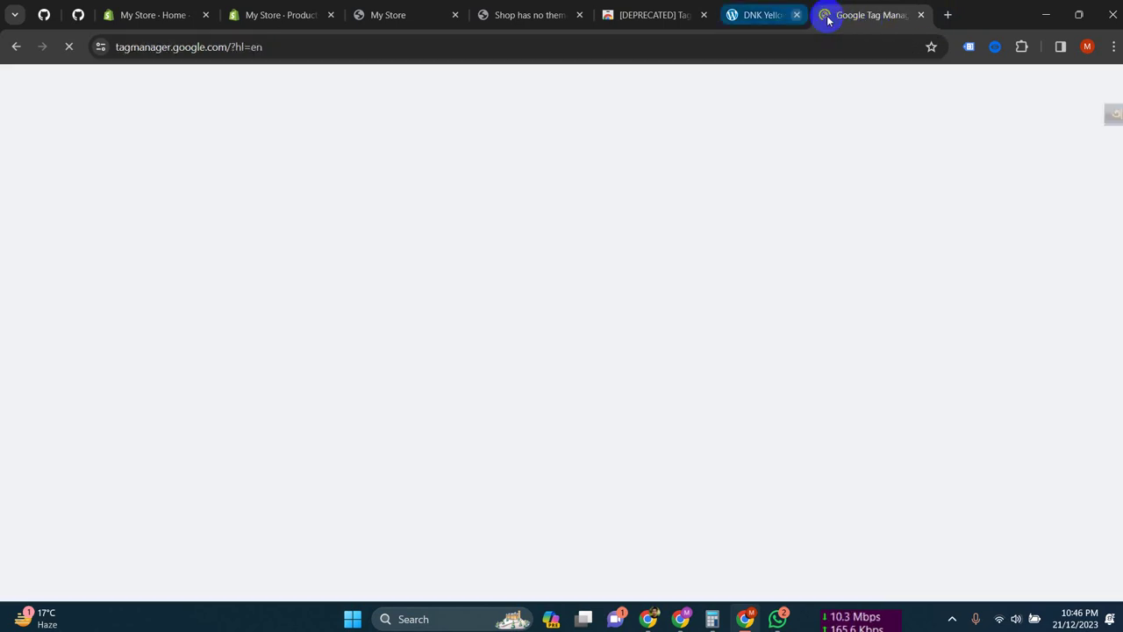
{"action": "left_click", "coordinate": [827, 16]}
Search for "google analytics" in another new tab and open the Google Analytics sign-in from the results
{"action": "left_click", "coordinate": [856, 16]}
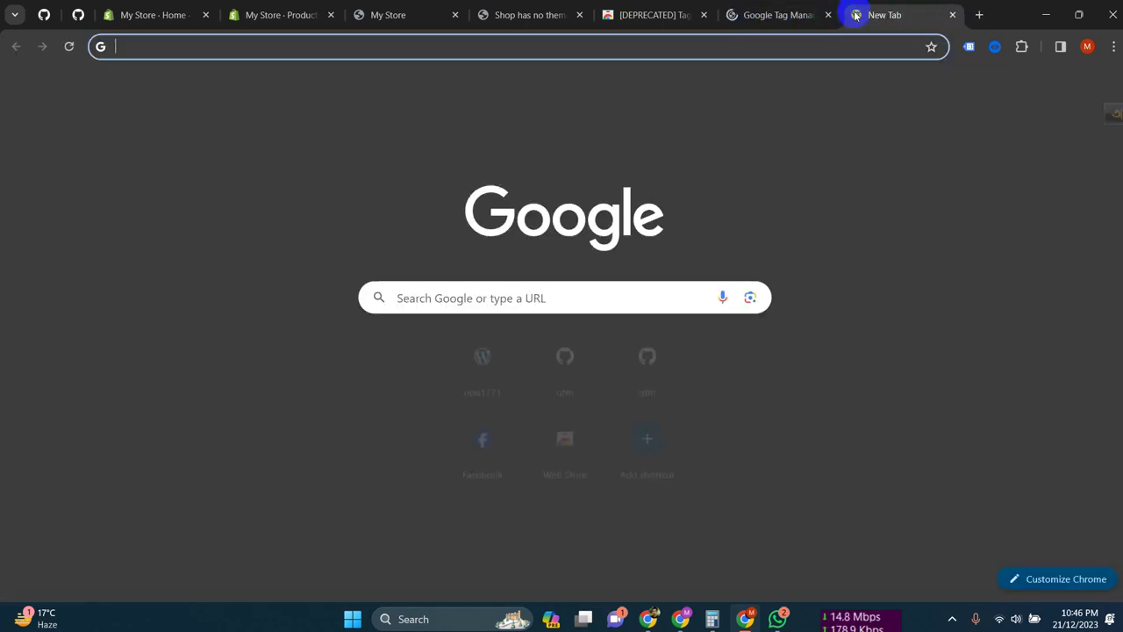
{"action": "type", "text": "go"}
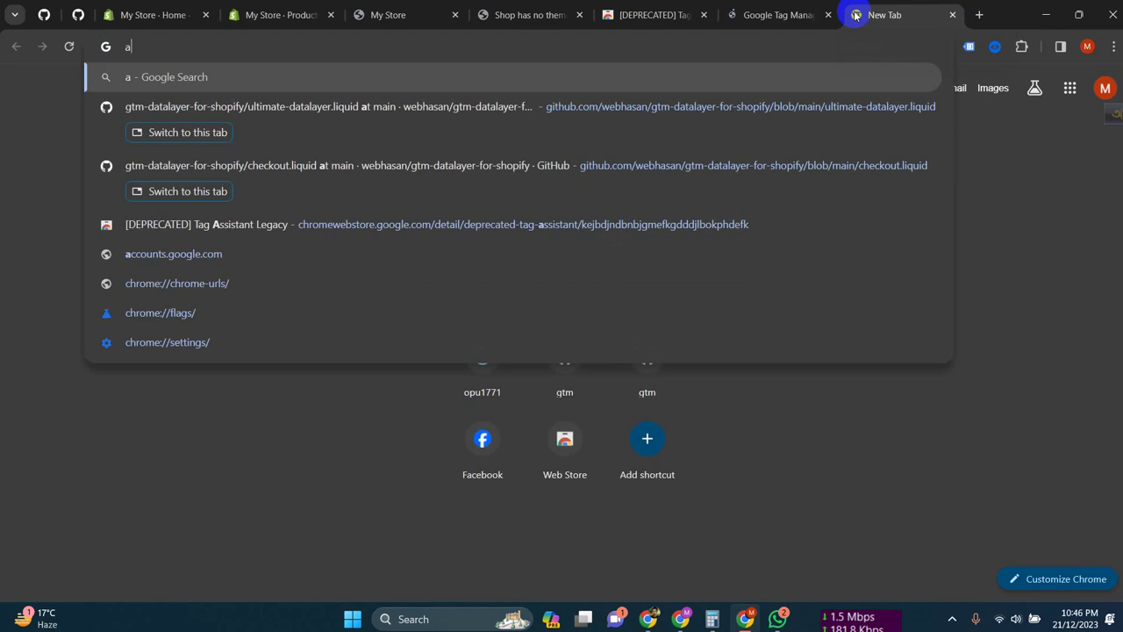
{"action": "key", "text": "Return"}
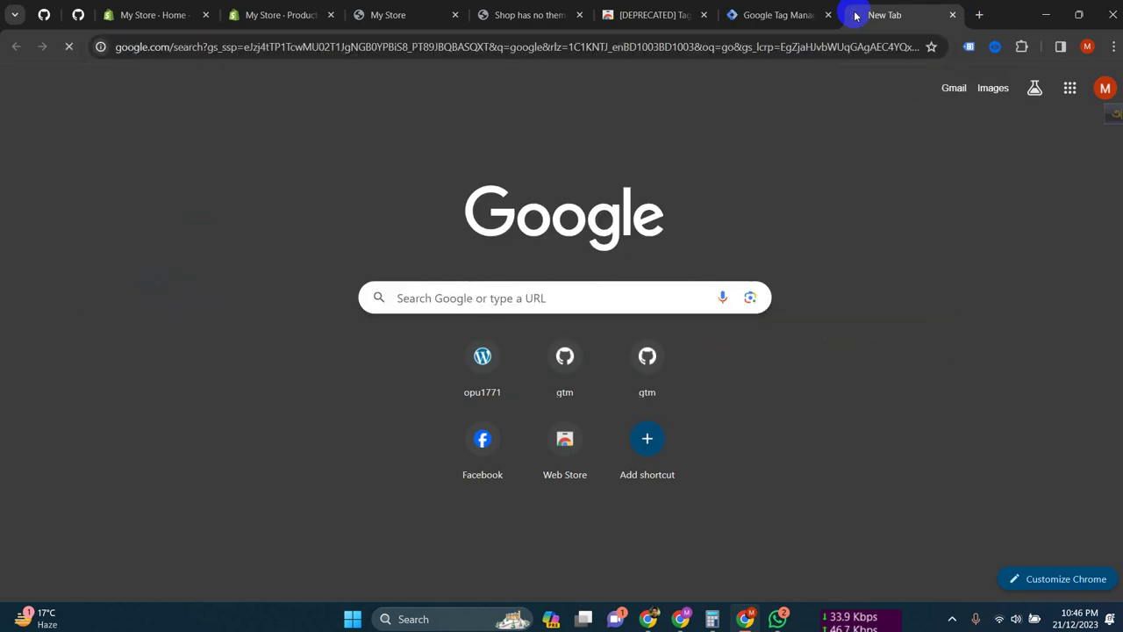
{"action": "left_click", "coordinate": [235, 47]}
{"action": "type", "text": "google analyt"}
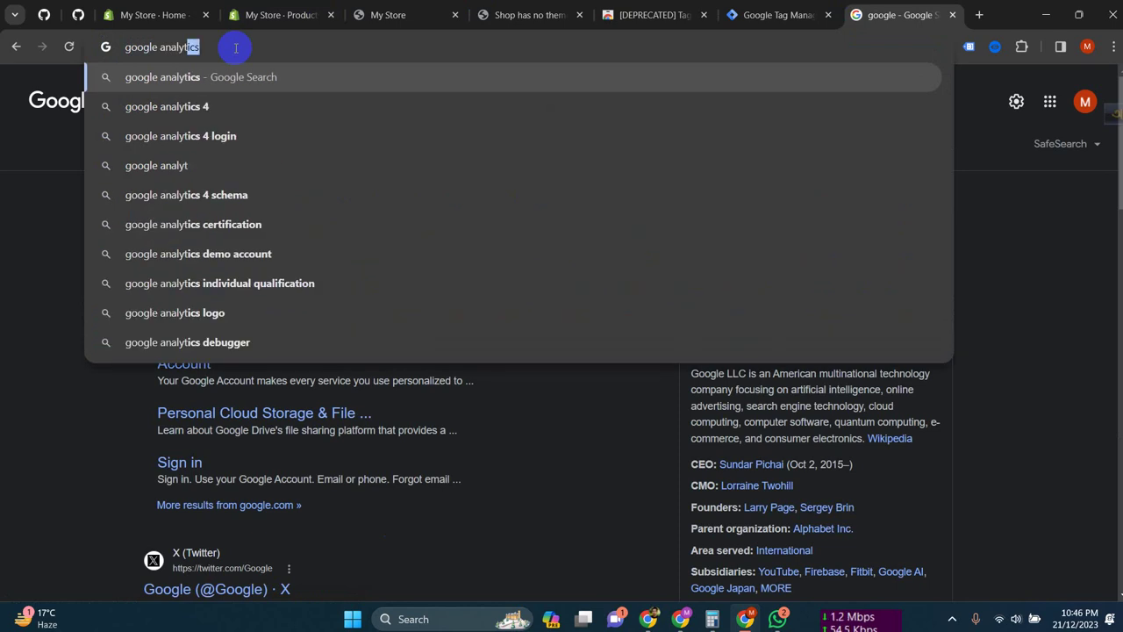
{"action": "key", "text": "Return"}
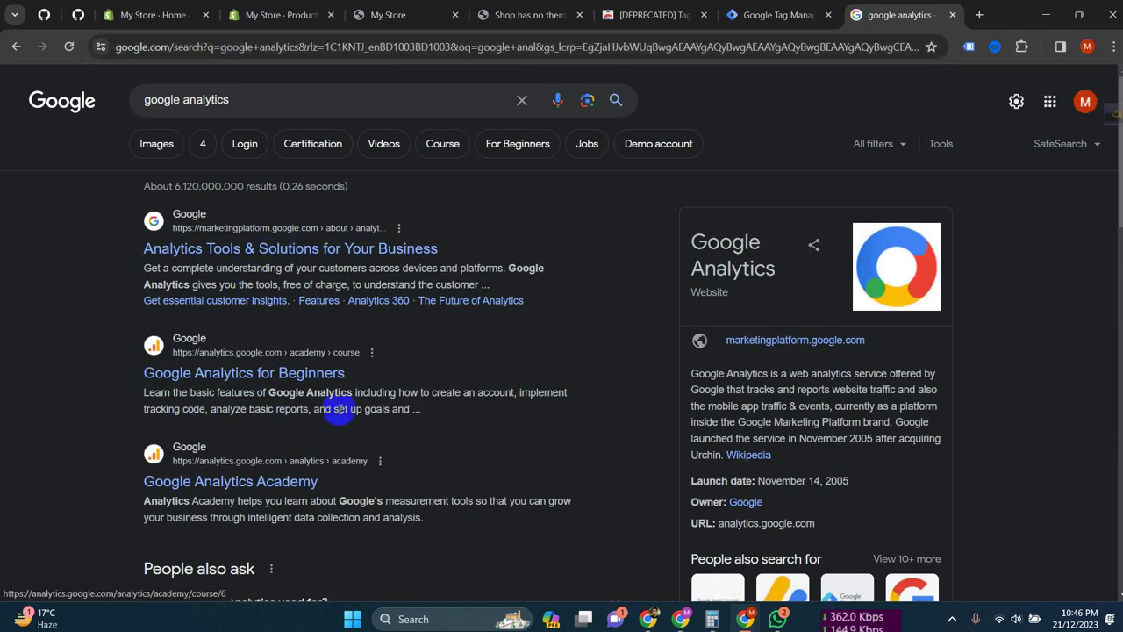
{"action": "scroll", "coordinate": [360, 403], "scroll_direction": "down", "scroll_amount": 6}
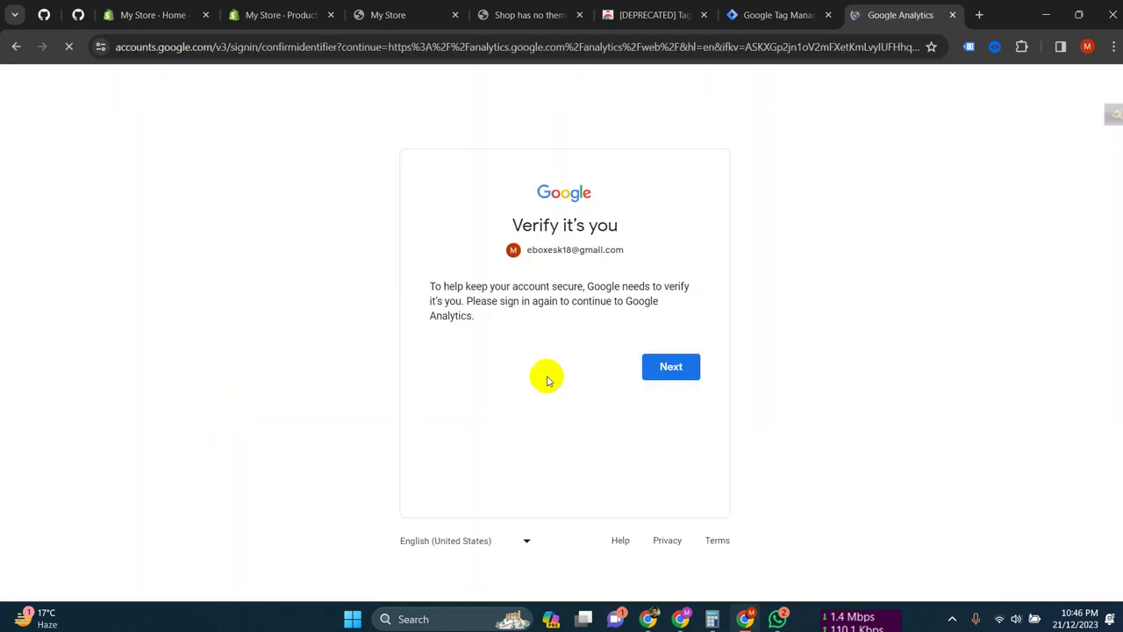
Verify the Google account by entering its password, and start the Analytics account creation
{"action": "left_click", "coordinate": [660, 366]}
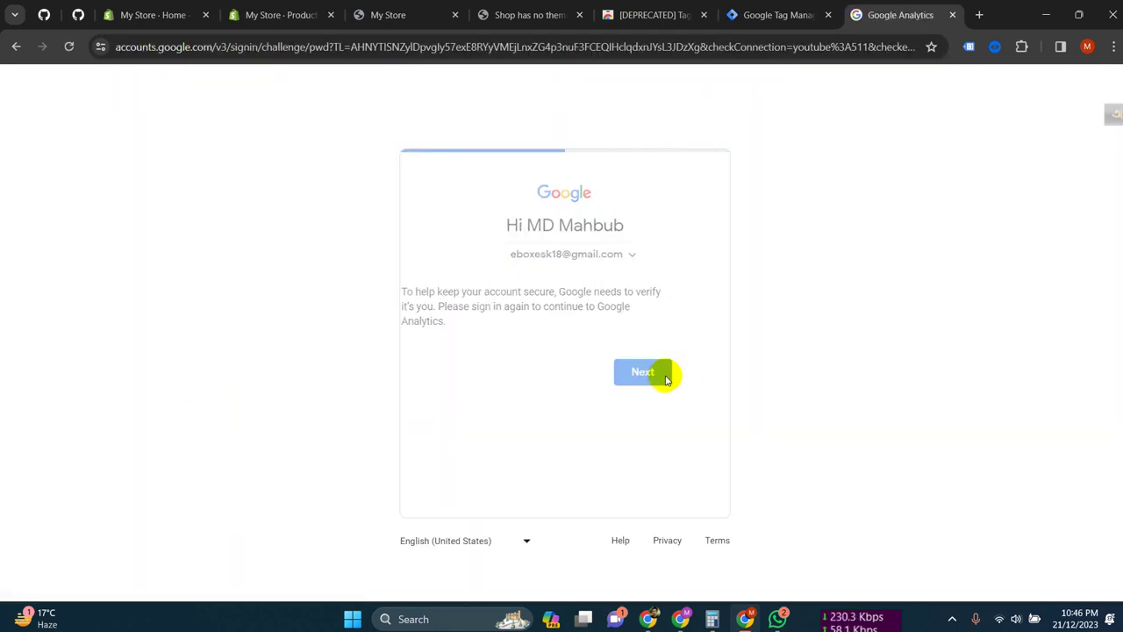
{"action": "left_click", "coordinate": [501, 350]}
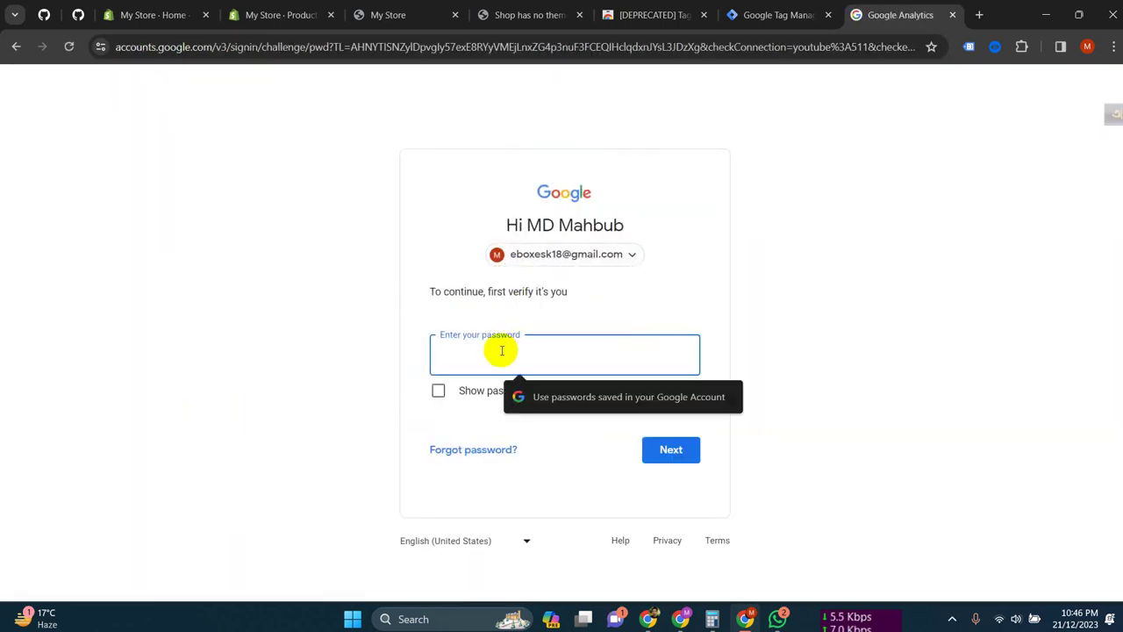
{"action": "type", "text": "••"}
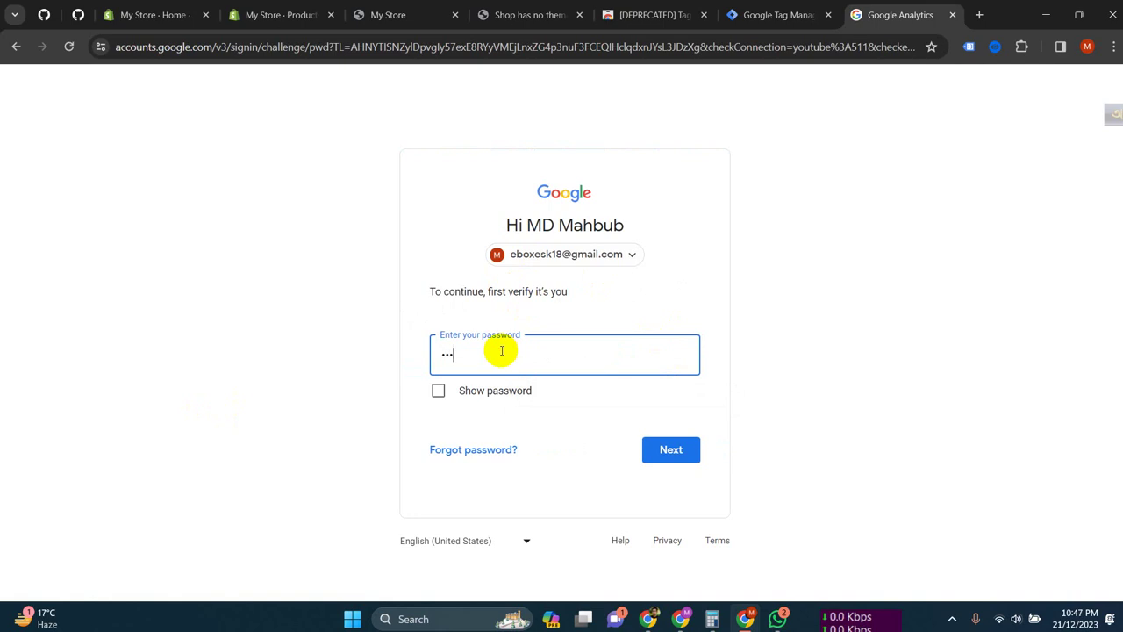
{"action": "type", "text": "•••••••••"}
{"action": "key", "text": "Return"}
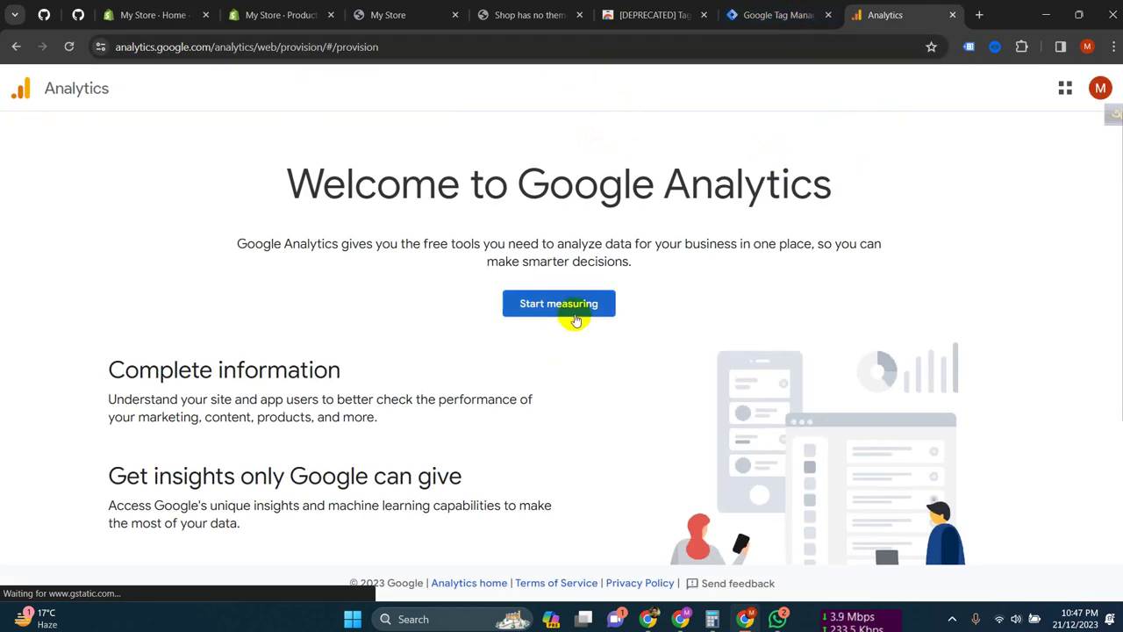
{"action": "left_click", "coordinate": [572, 312]}
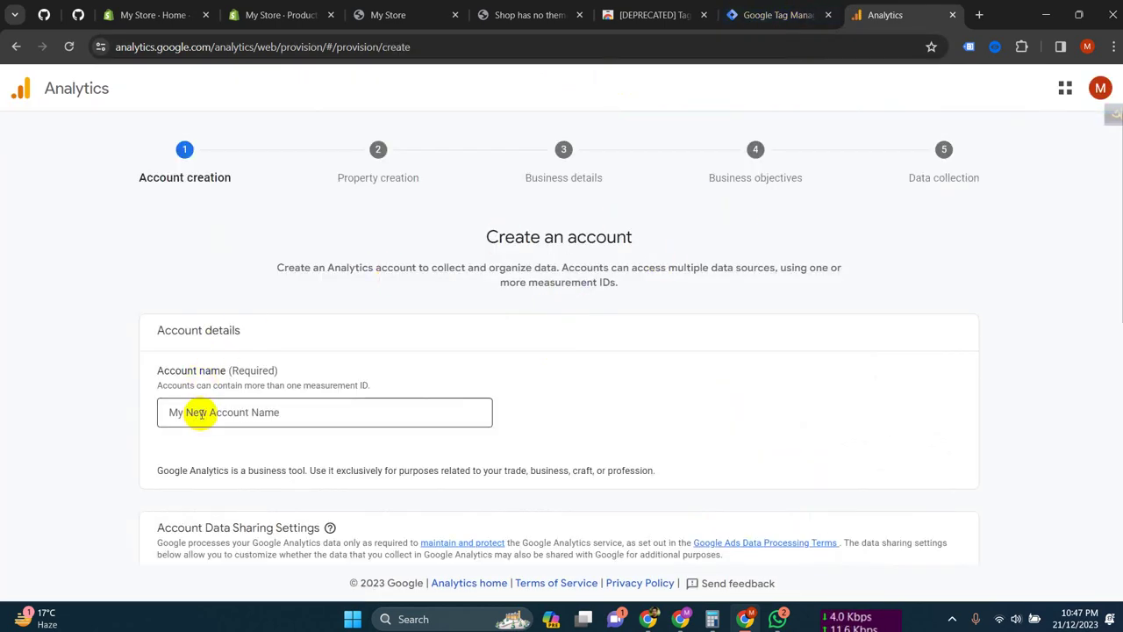
Start a new Tag Manager account named "21 December" with United States as the country
{"action": "left_click", "coordinate": [764, 14]}
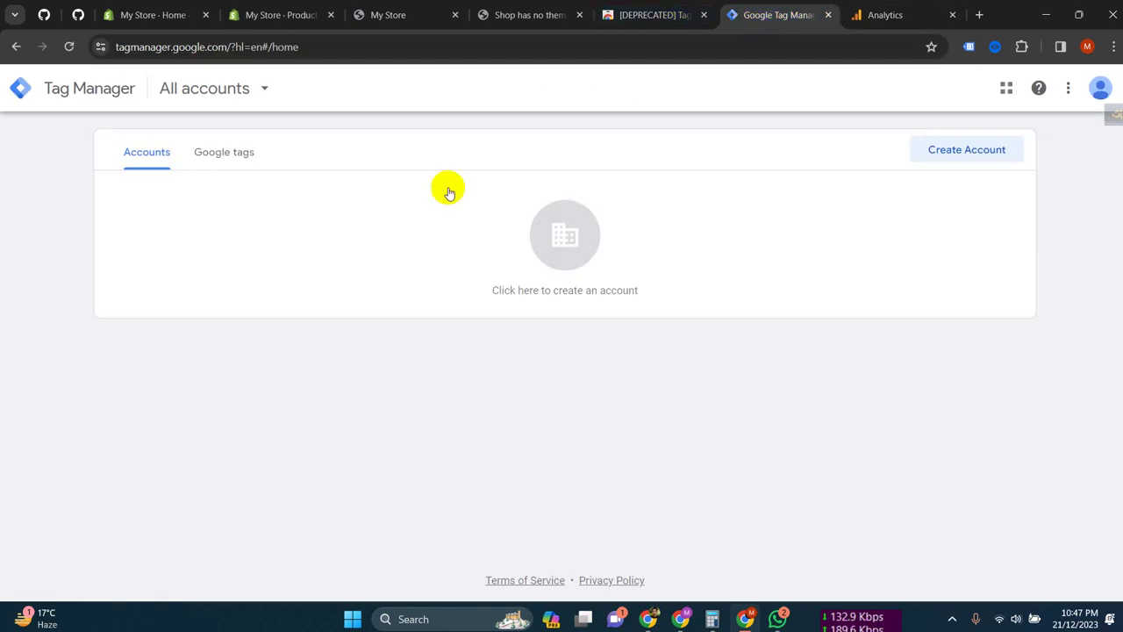
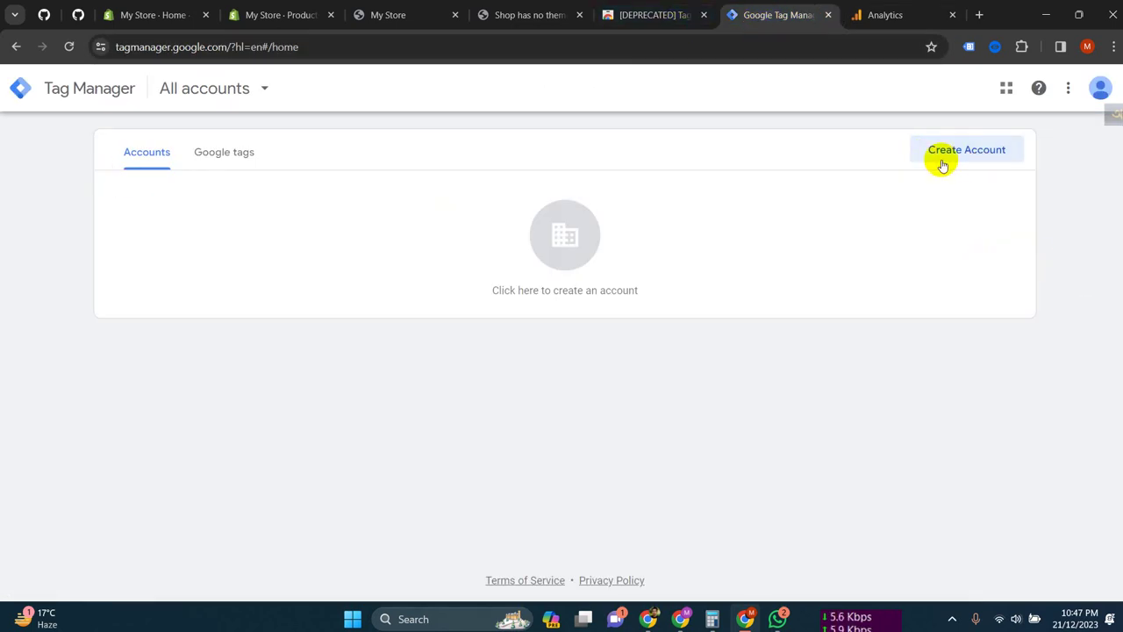
{"action": "left_click", "coordinate": [933, 156]}
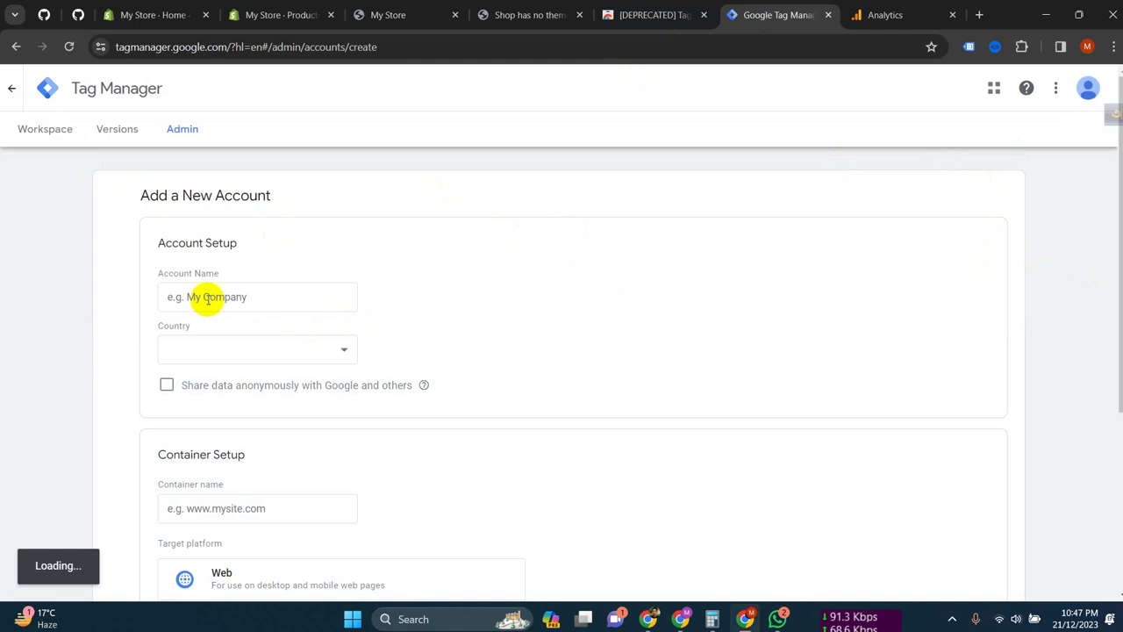
{"action": "left_click", "coordinate": [175, 297]}
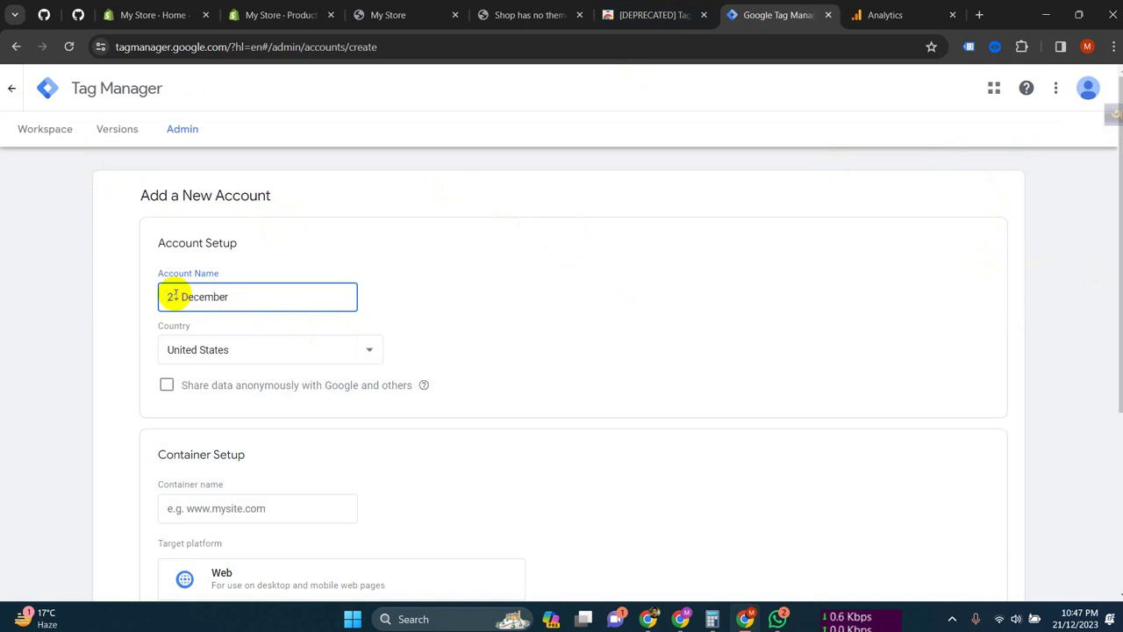
Name the container "Browser", choose Web as its target platform, and submit the new account
{"action": "scroll", "coordinate": [196, 451], "scroll_direction": "down", "scroll_amount": 2}
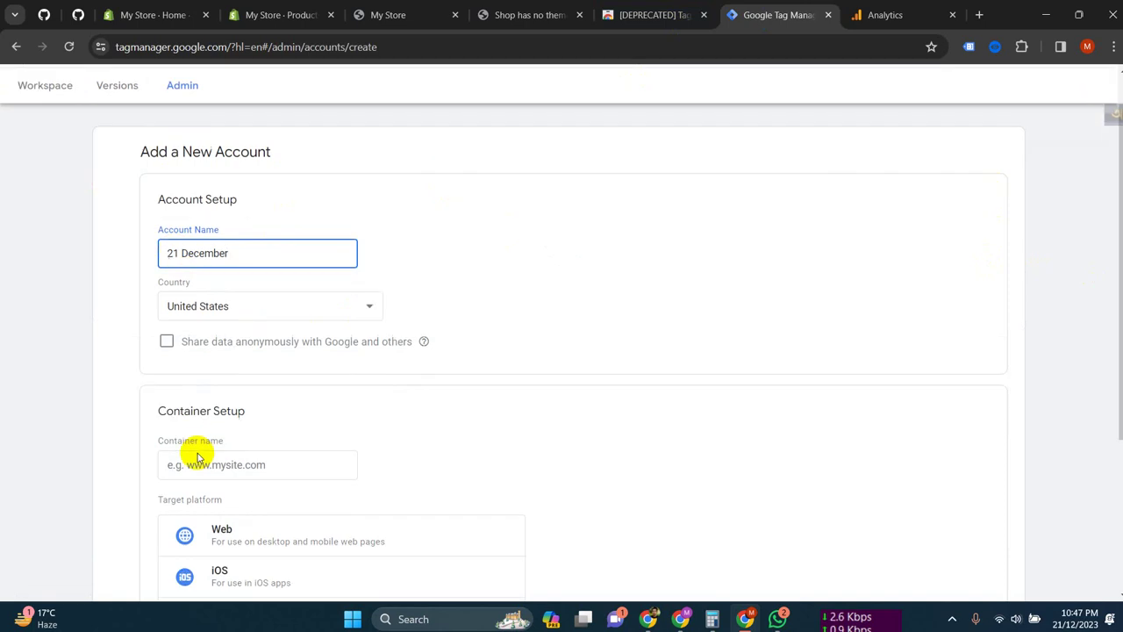
{"action": "left_click", "coordinate": [236, 362]}
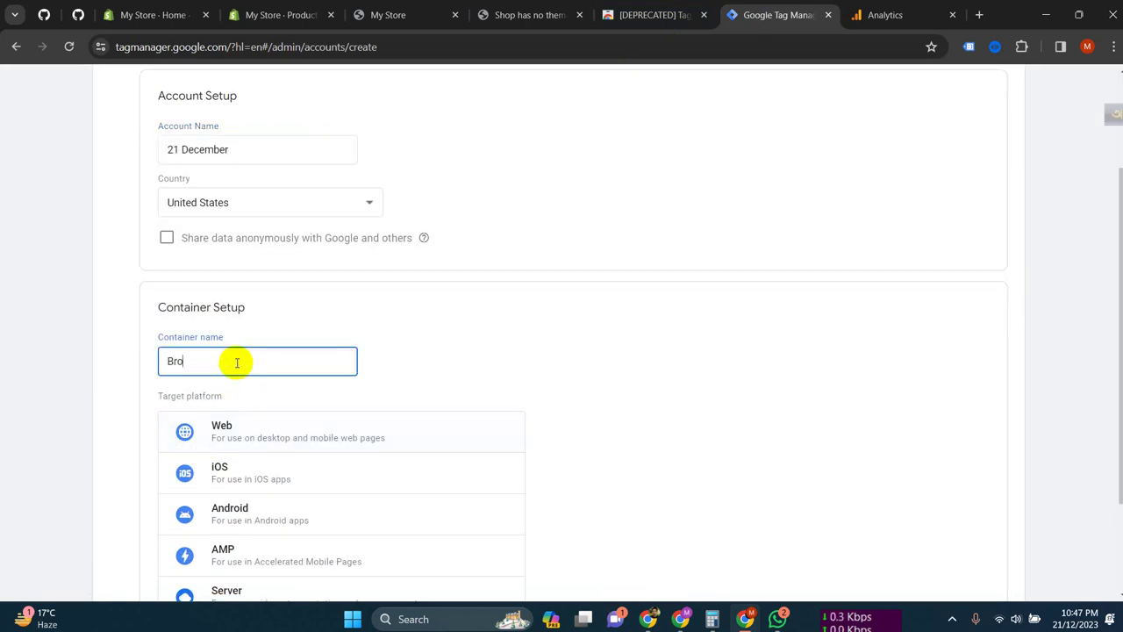
{"action": "scroll", "coordinate": [235, 360], "scroll_direction": "down", "scroll_amount": 2}
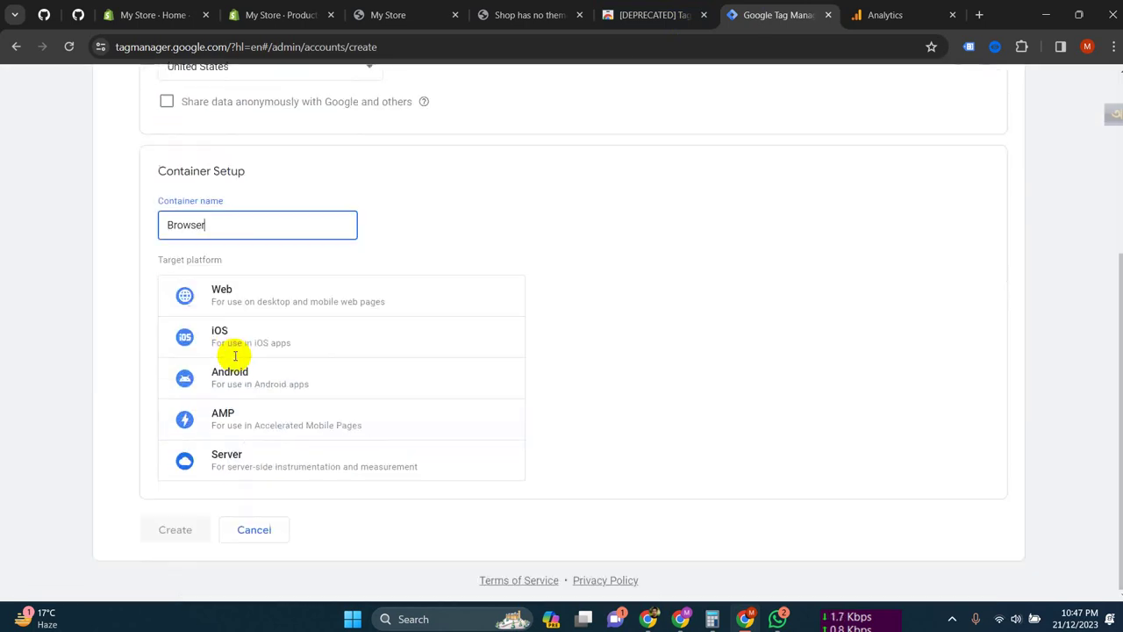
{"action": "left_click", "coordinate": [245, 291]}
{"action": "left_click", "coordinate": [173, 546]}
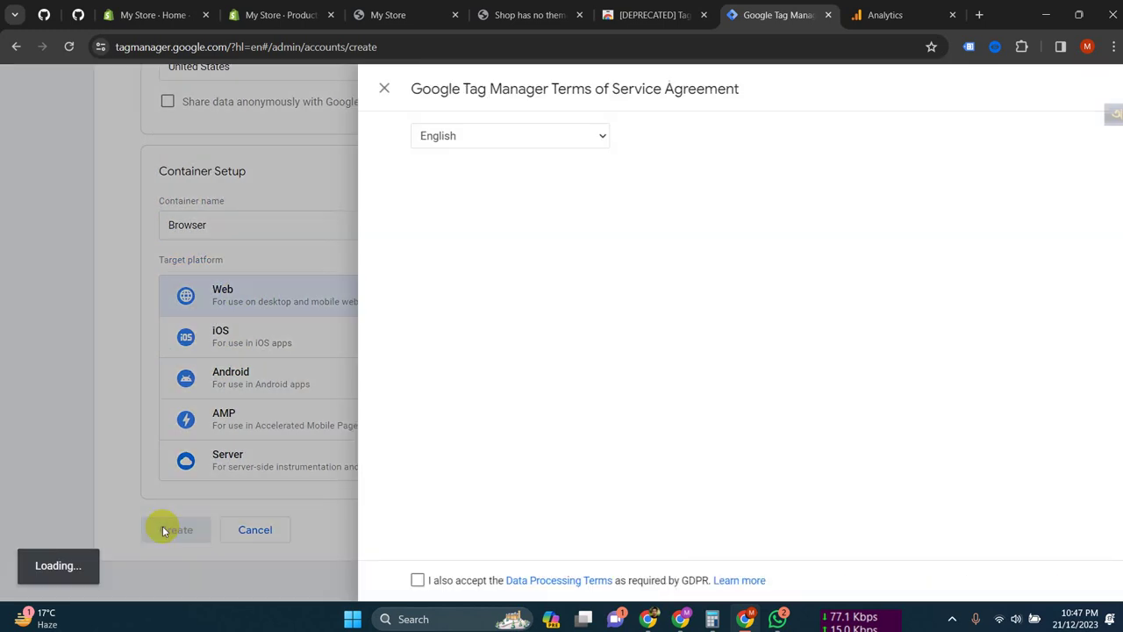
Accept the Tag Manager terms of service and the Data Processing Terms, and dismiss the dialog shown over the new workspace
{"action": "scroll", "coordinate": [271, 579], "scroll_direction": "down", "scroll_amount": 2}
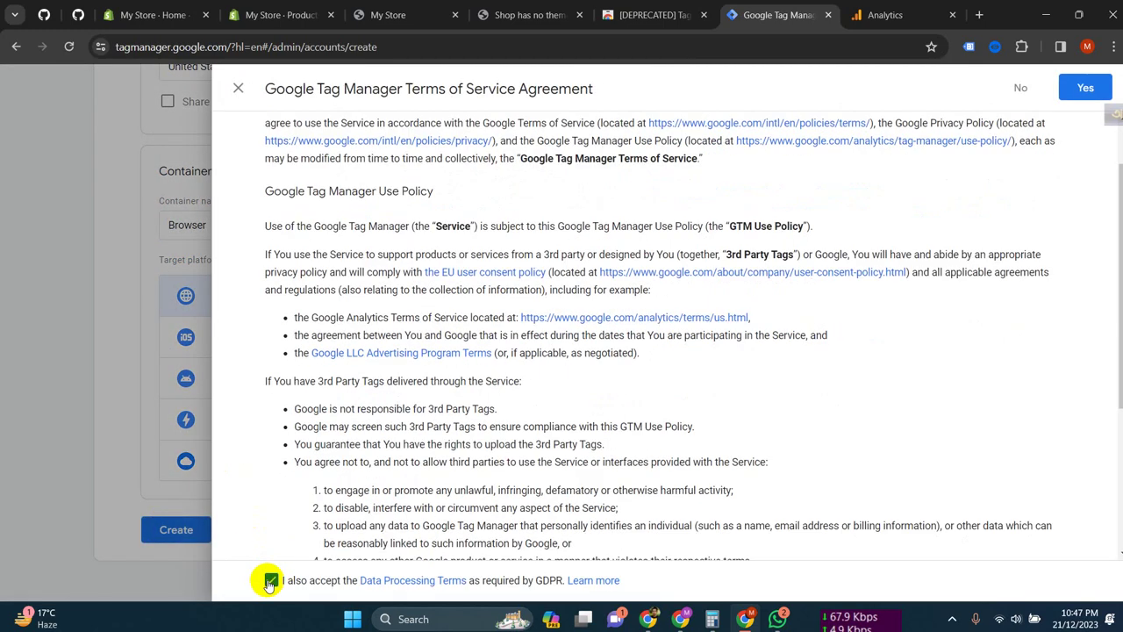
{"action": "left_click", "coordinate": [1085, 88]}
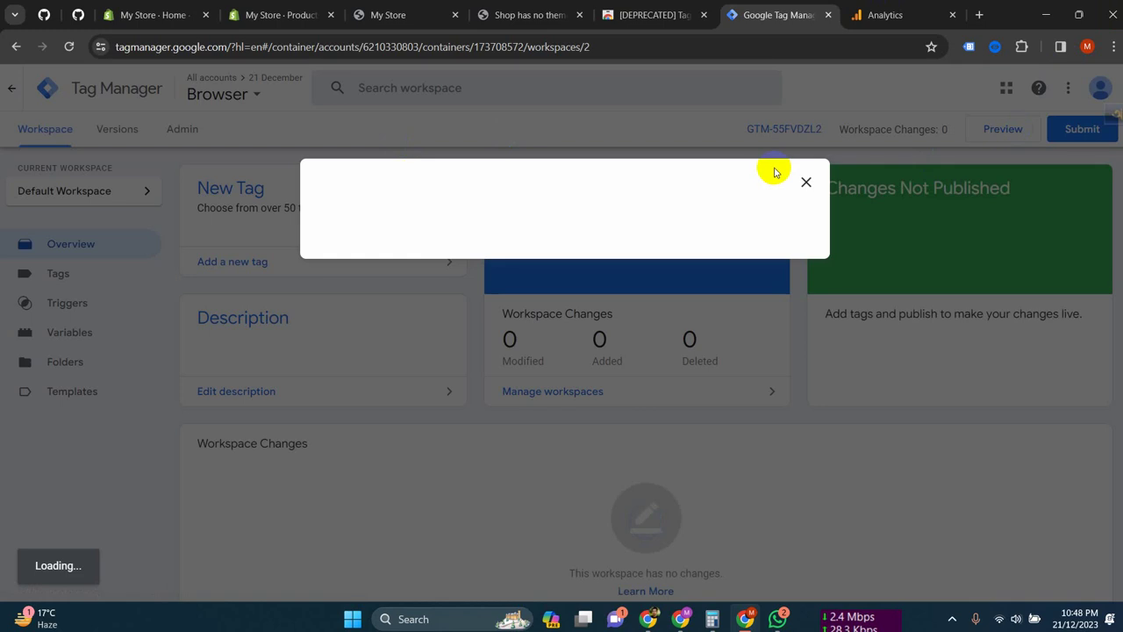
{"action": "left_click", "coordinate": [805, 183]}
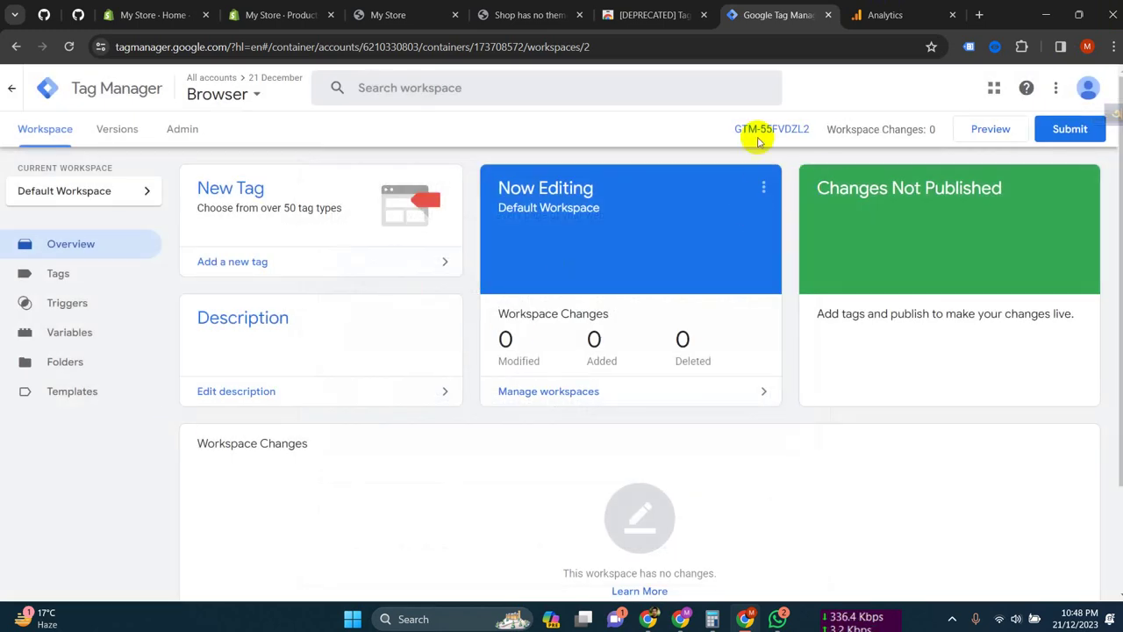
Switch to the Shopify admin home page and dismiss the banner offering the $1/month trial extension
{"action": "left_click", "coordinate": [198, 15]}
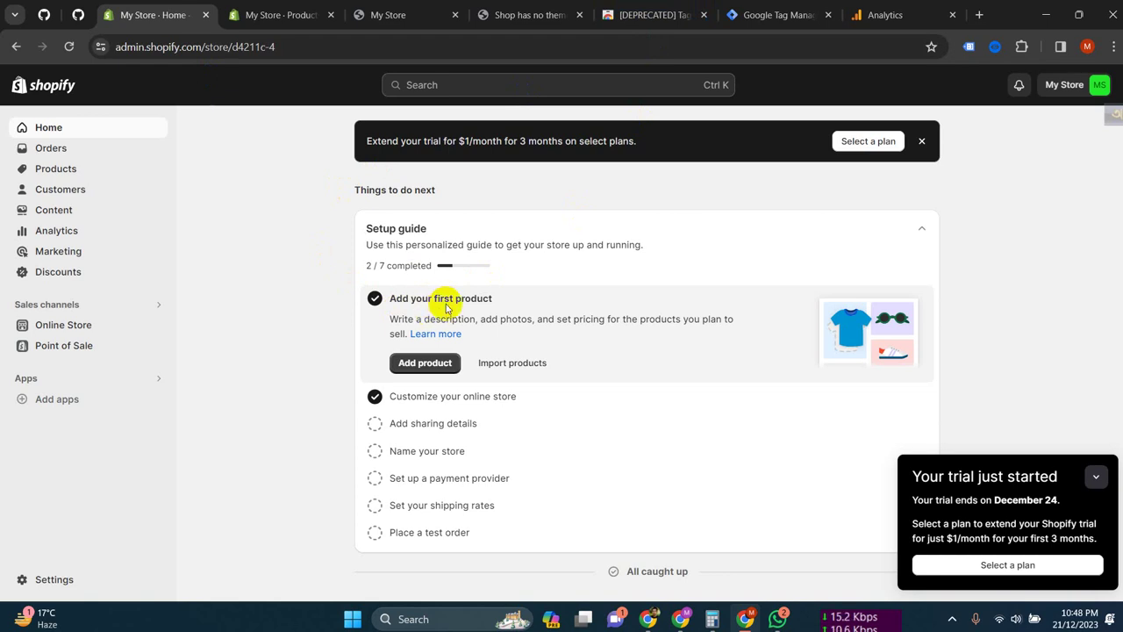
{"action": "left_click", "coordinate": [399, 189]}
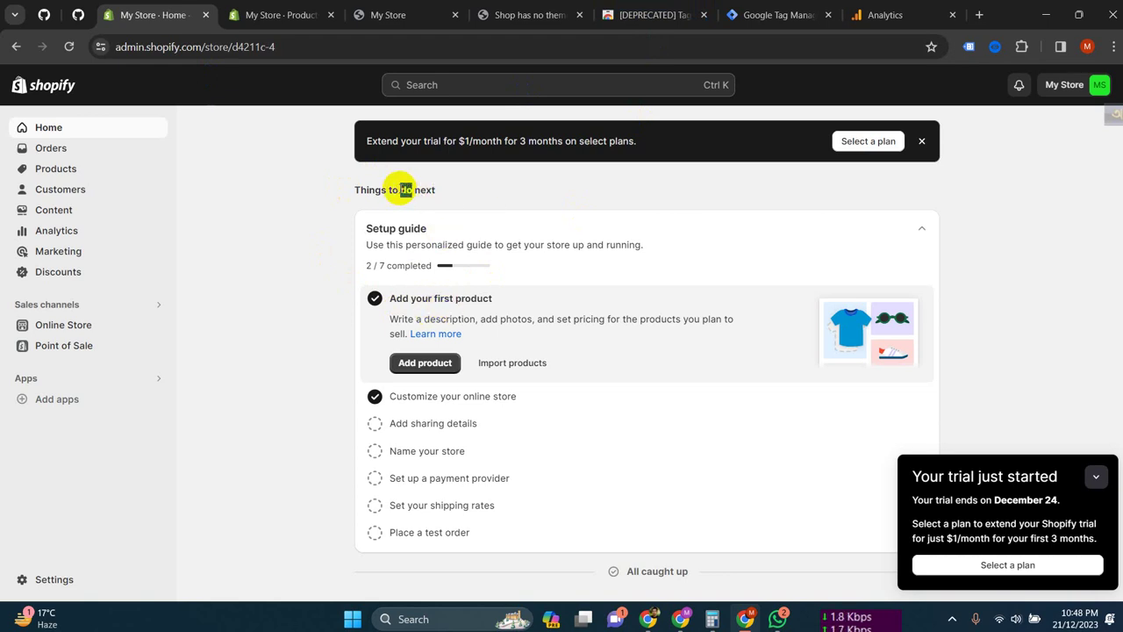
{"action": "left_click", "coordinate": [378, 186]}
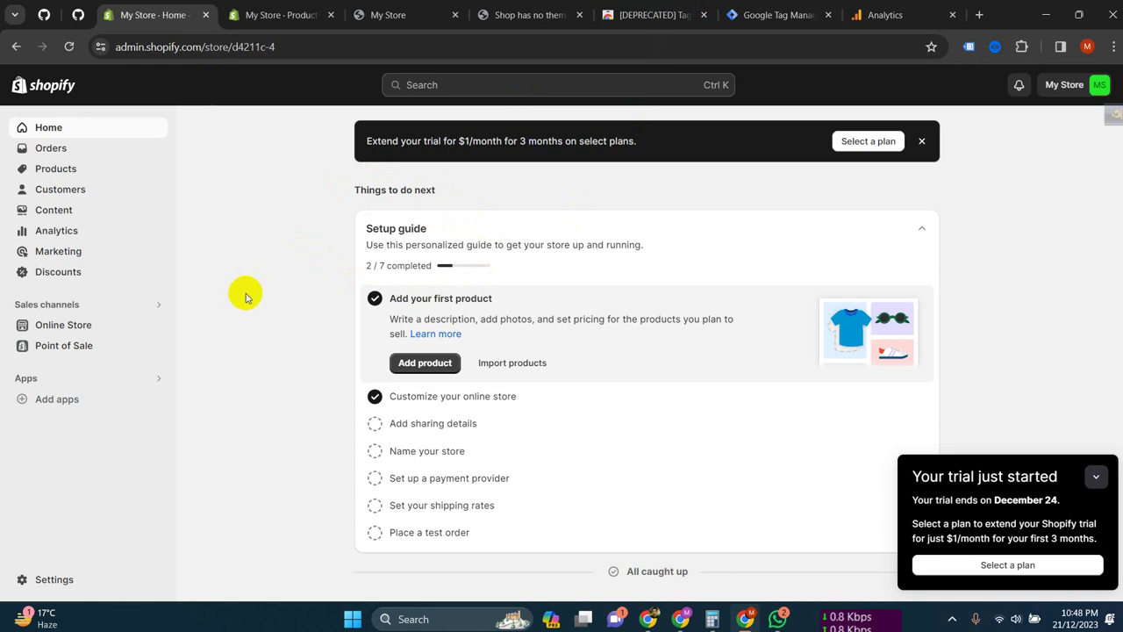
{"action": "left_click", "coordinate": [922, 141]}
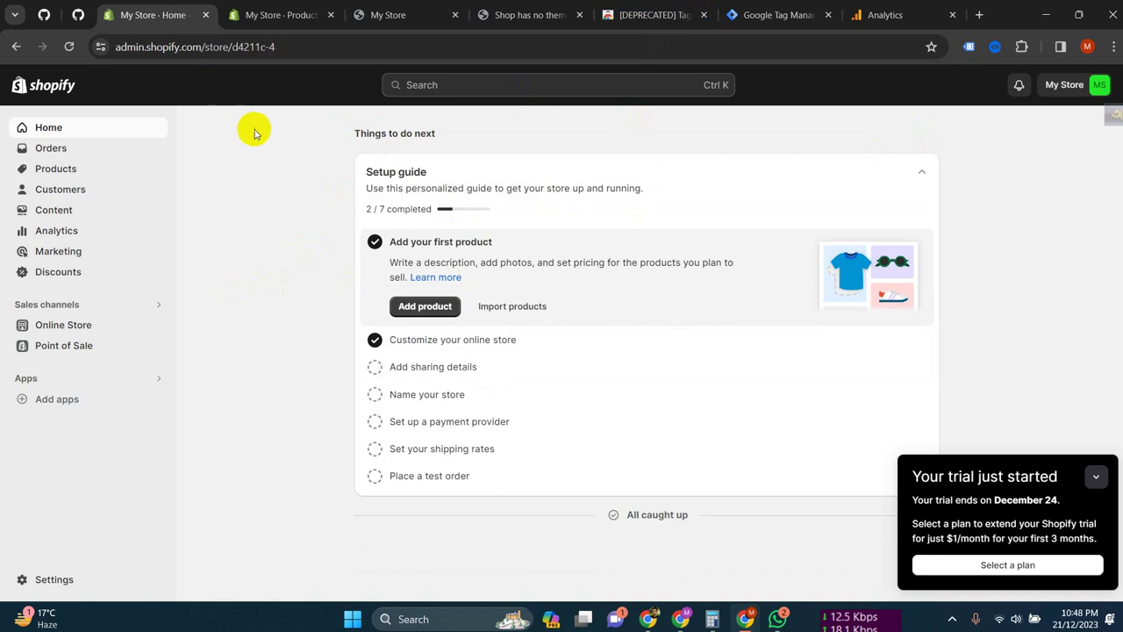
{"action": "left_click", "coordinate": [748, 16]}
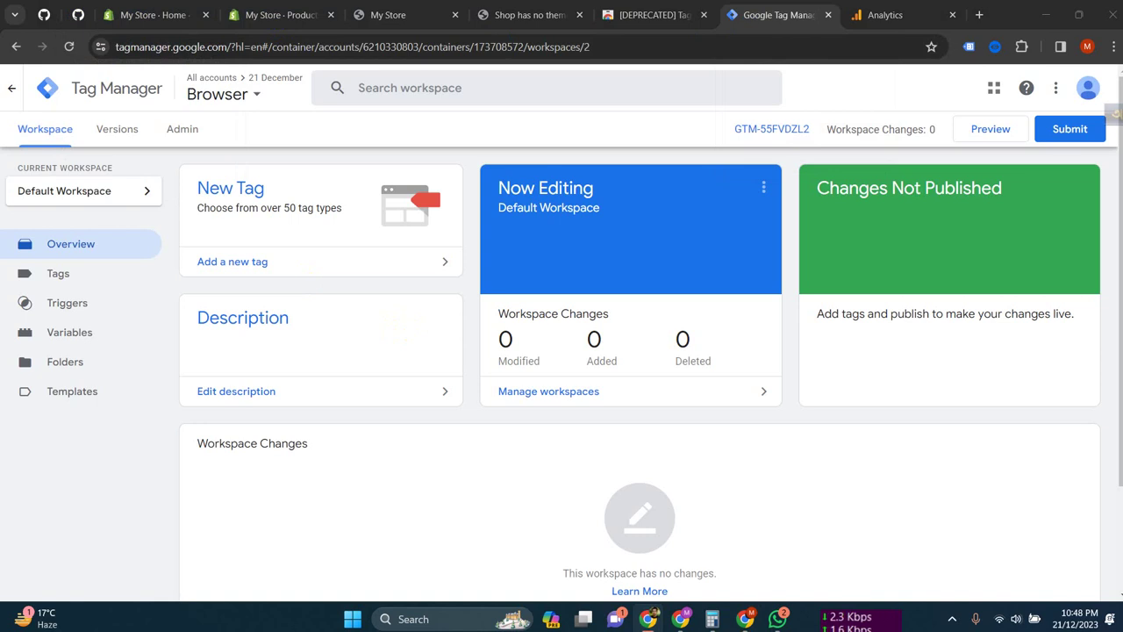
{"action": "left_click", "coordinate": [156, 15]}
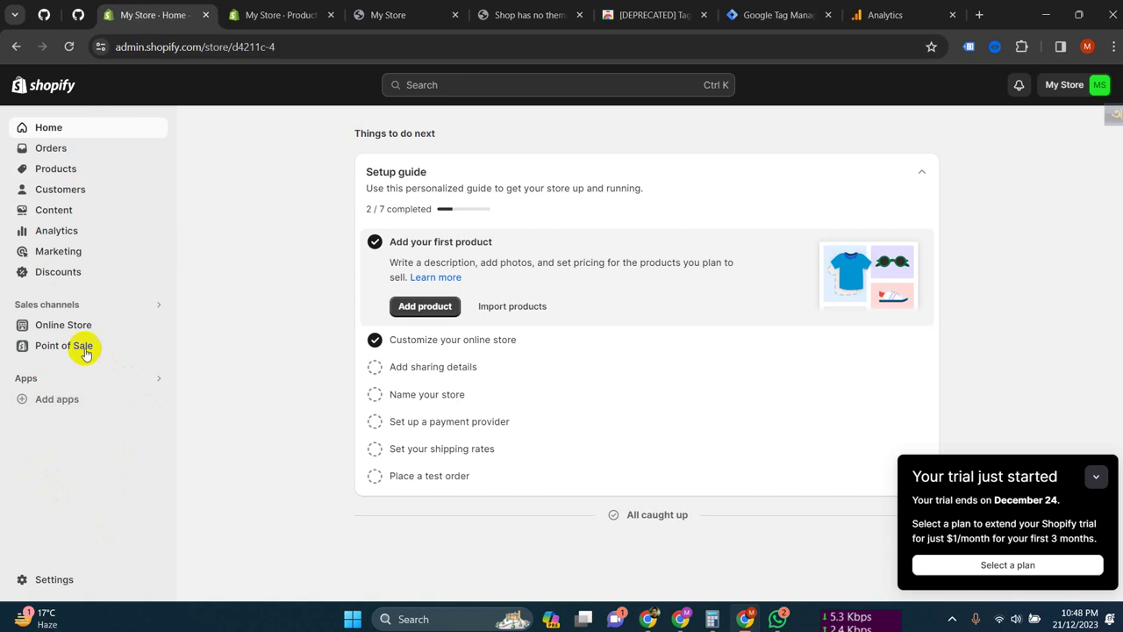
Open the code editor for the current Spotlight theme of the online store, collapsing the trial notice
{"action": "left_click", "coordinate": [54, 326]}
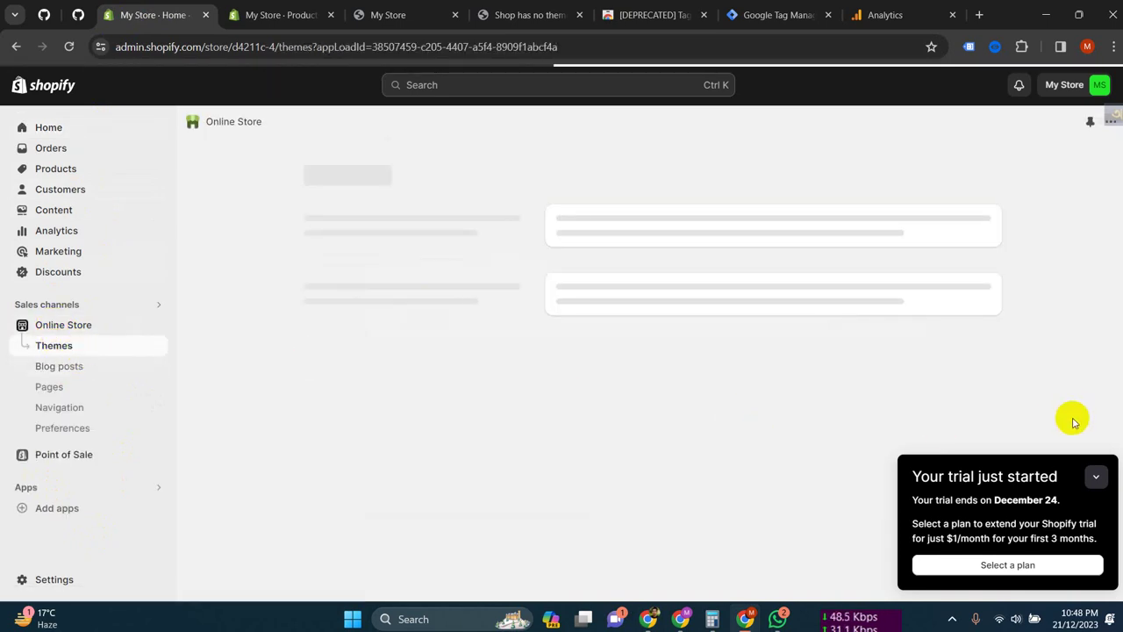
{"action": "left_click", "coordinate": [1096, 477]}
{"action": "scroll", "coordinate": [921, 386], "scroll_direction": "down", "scroll_amount": 2}
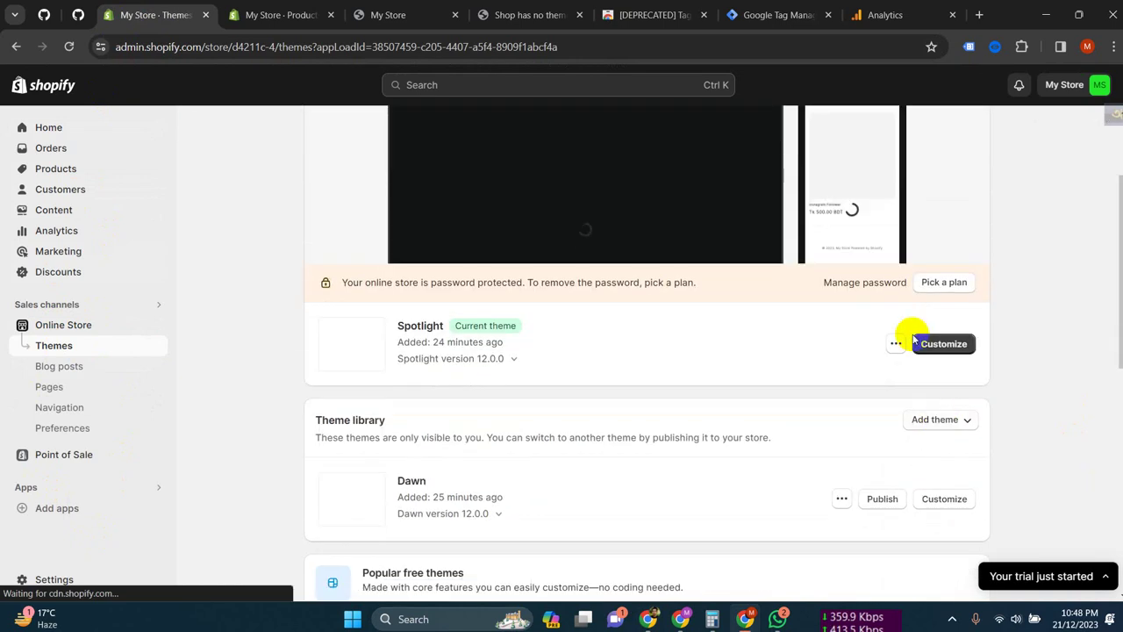
{"action": "left_click", "coordinate": [895, 343]}
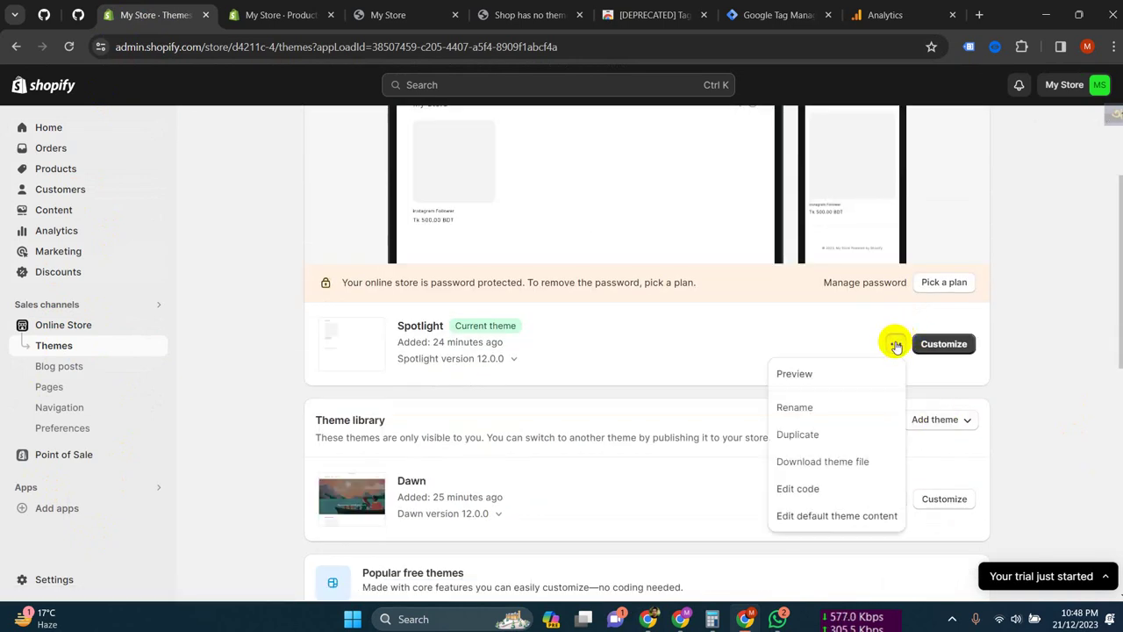
{"action": "left_click", "coordinate": [790, 487]}
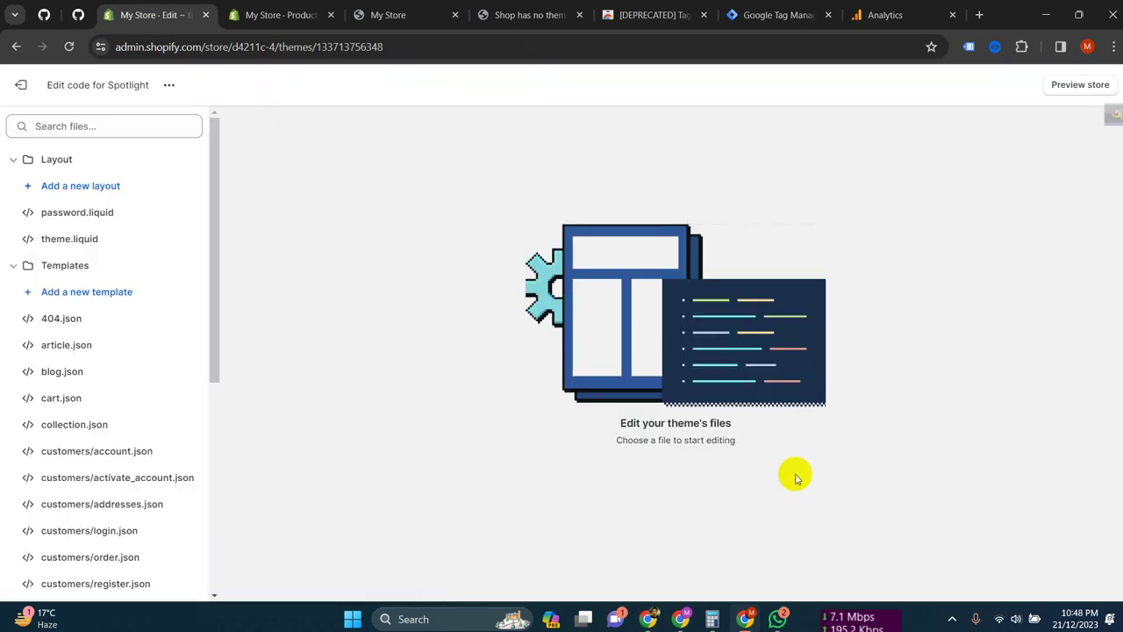
Create a new snippet file named "ultimate-datalayer" in the theme's Snippets folder
{"action": "scroll", "coordinate": [55, 431], "scroll_direction": "down", "scroll_amount": 5}
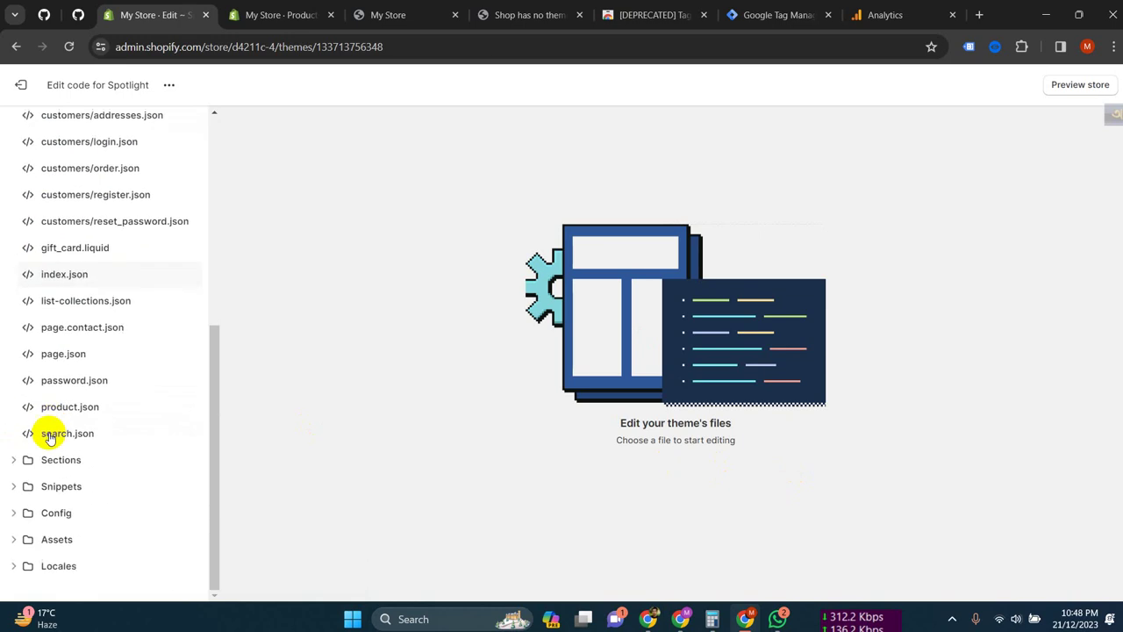
{"action": "left_click", "coordinate": [70, 484]}
{"action": "scroll", "coordinate": [158, 454], "scroll_direction": "down", "scroll_amount": 1}
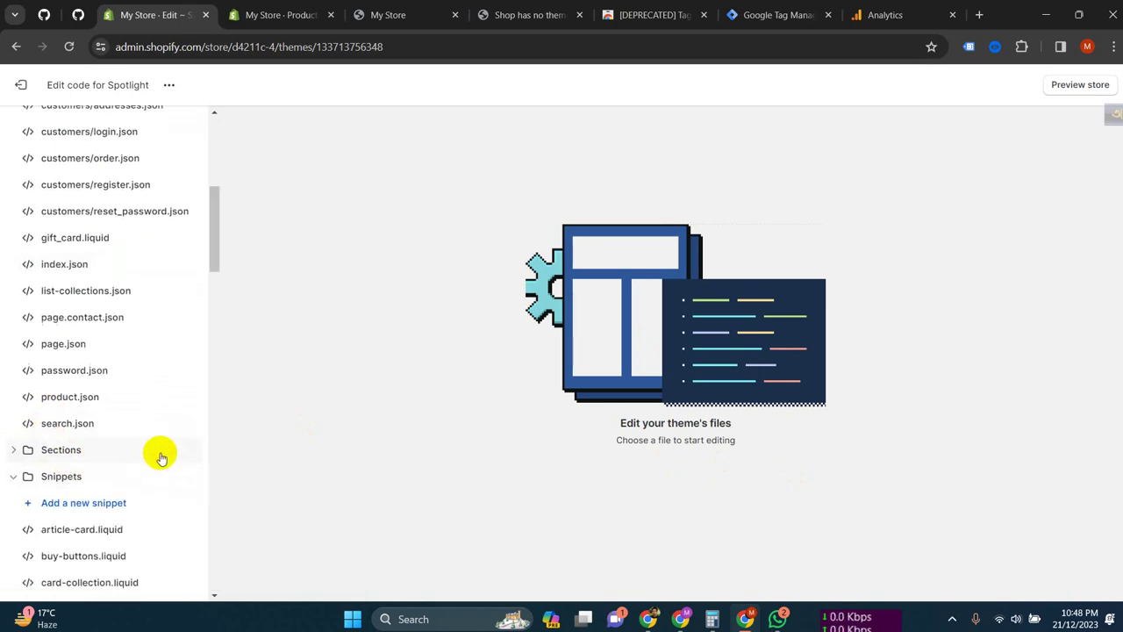
{"action": "left_click", "coordinate": [41, 446]}
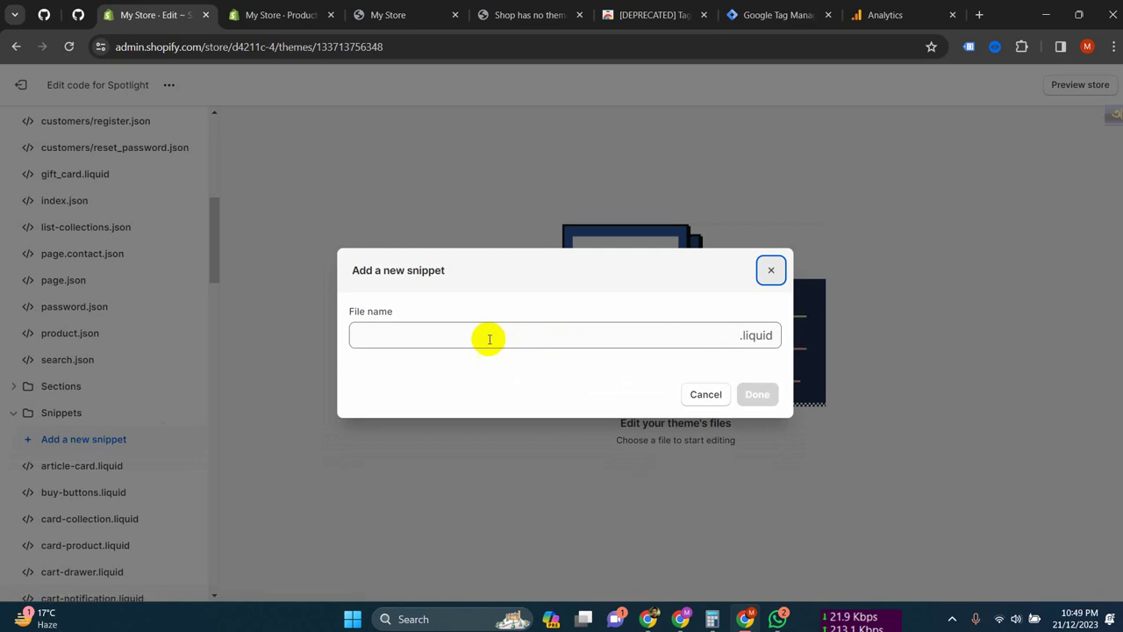
{"action": "left_click", "coordinate": [487, 335]}
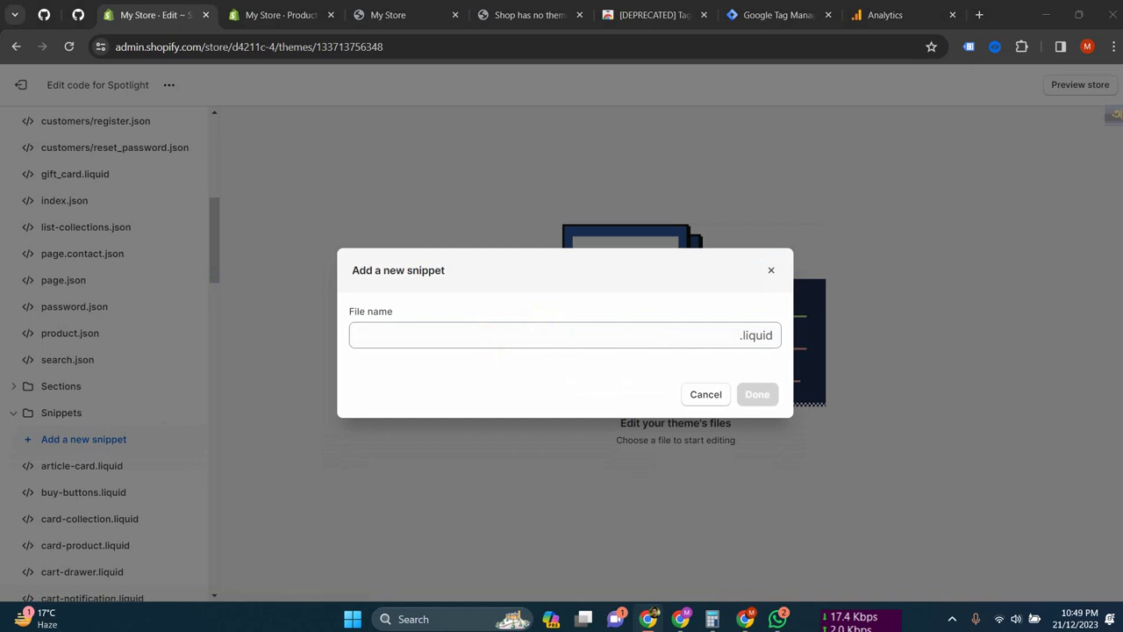
{"action": "left_click", "coordinate": [475, 339]}
{"action": "type", "text": "ultimate-datalayer"}
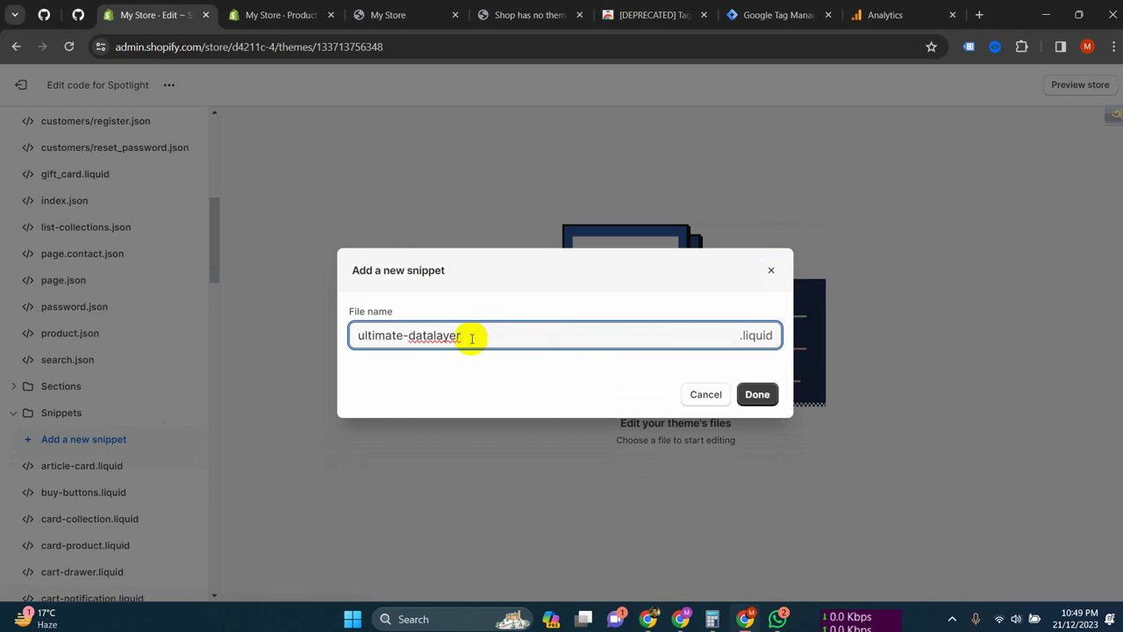
{"action": "left_click", "coordinate": [757, 395]}
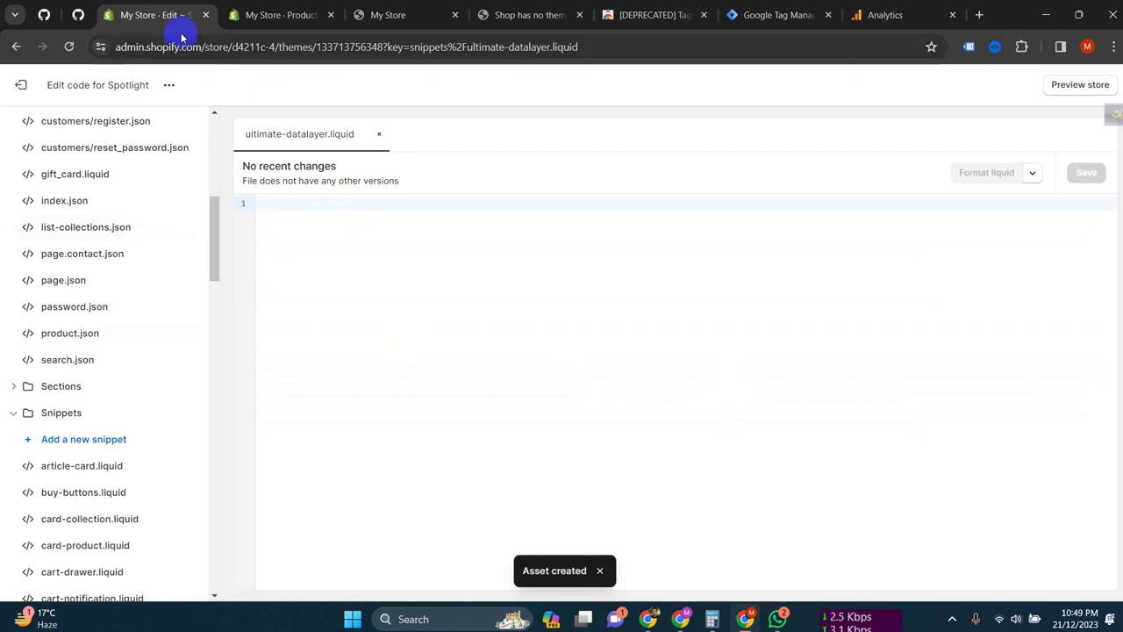
Switch to the GitHub page of ultimate-datalayer.liquid in the gtm-datalayer-for-shopify repository and copy the file's entire code
{"action": "left_click", "coordinate": [62, 15]}
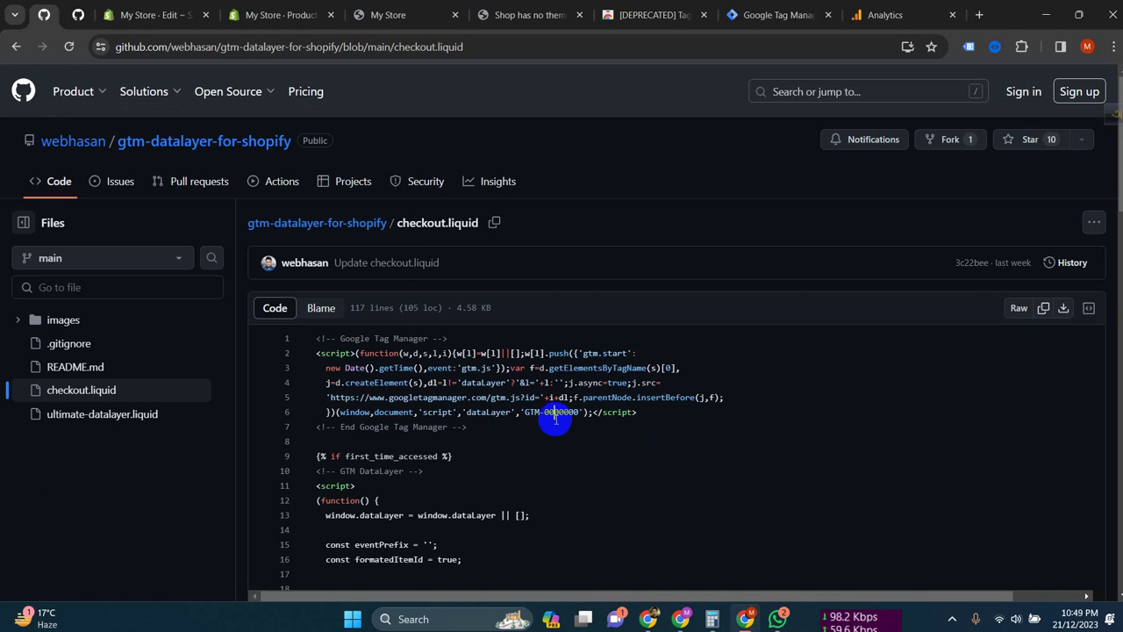
{"action": "left_click", "coordinate": [77, 14]}
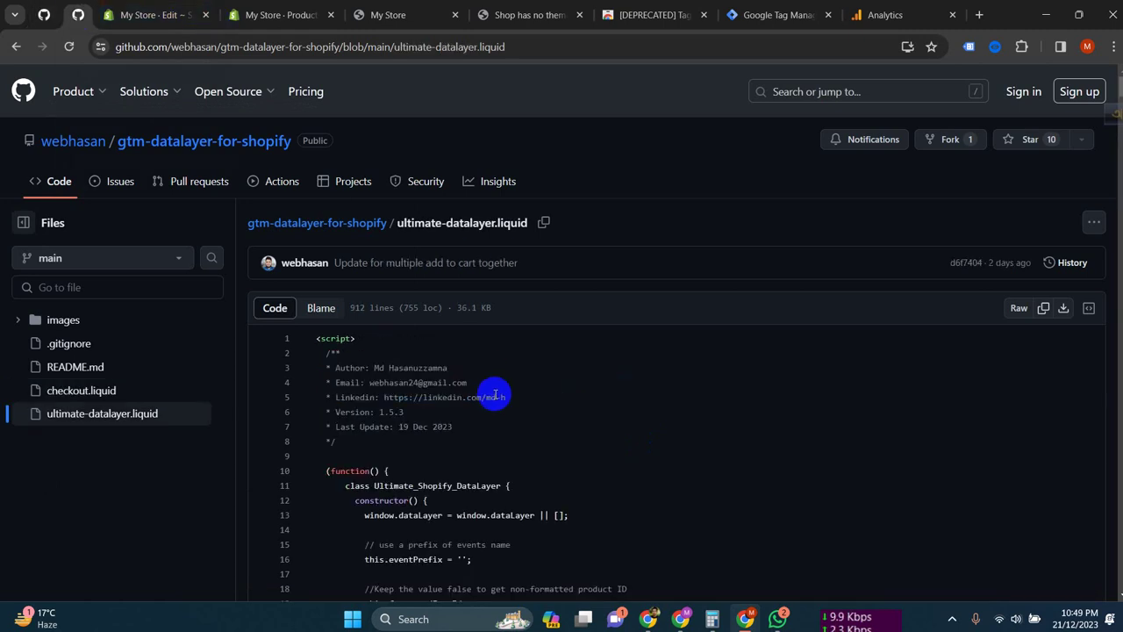
{"action": "key", "text": "ctrl+a"}
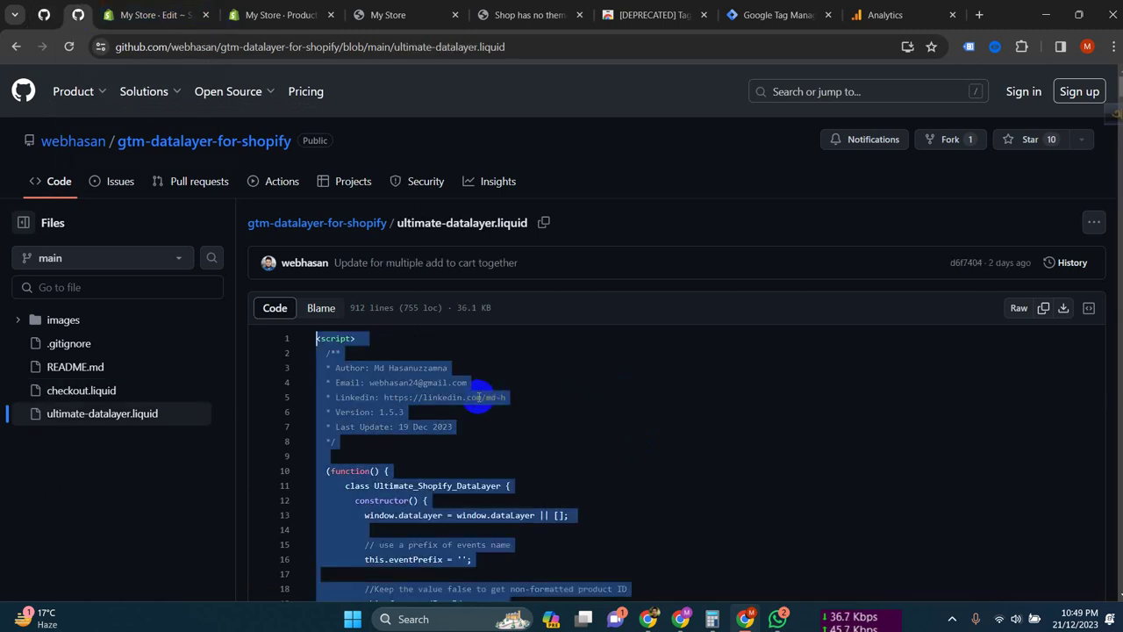
{"action": "scroll", "coordinate": [478, 397], "scroll_direction": "down", "scroll_amount": 3}
{"action": "scroll", "coordinate": [451, 397], "scroll_direction": "down", "scroll_amount": 5}
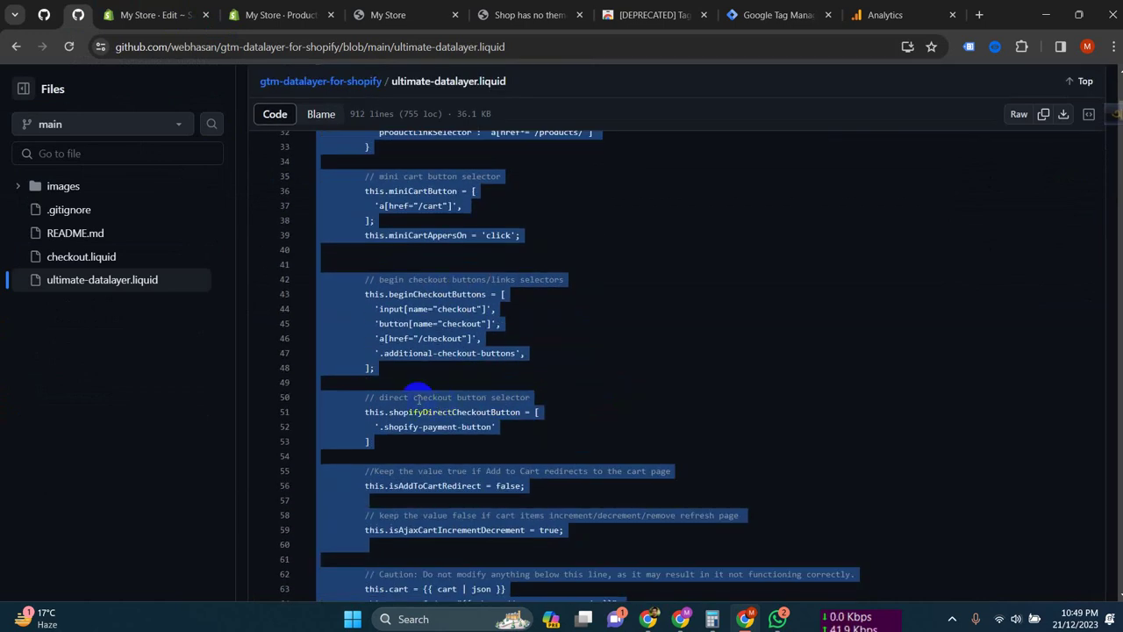
Return to the Shopify theme code editor, paste the copied code into the empty ultimate-datalayer.liquid snippet and save it
{"action": "left_click", "coordinate": [258, 25]}
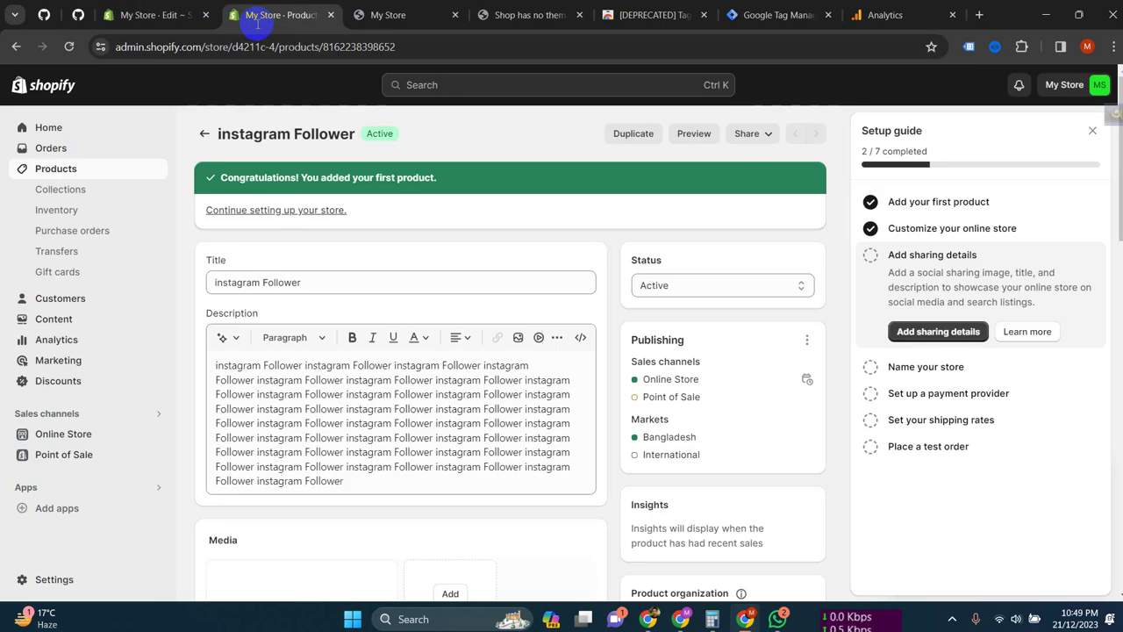
{"action": "left_click", "coordinate": [145, 15]}
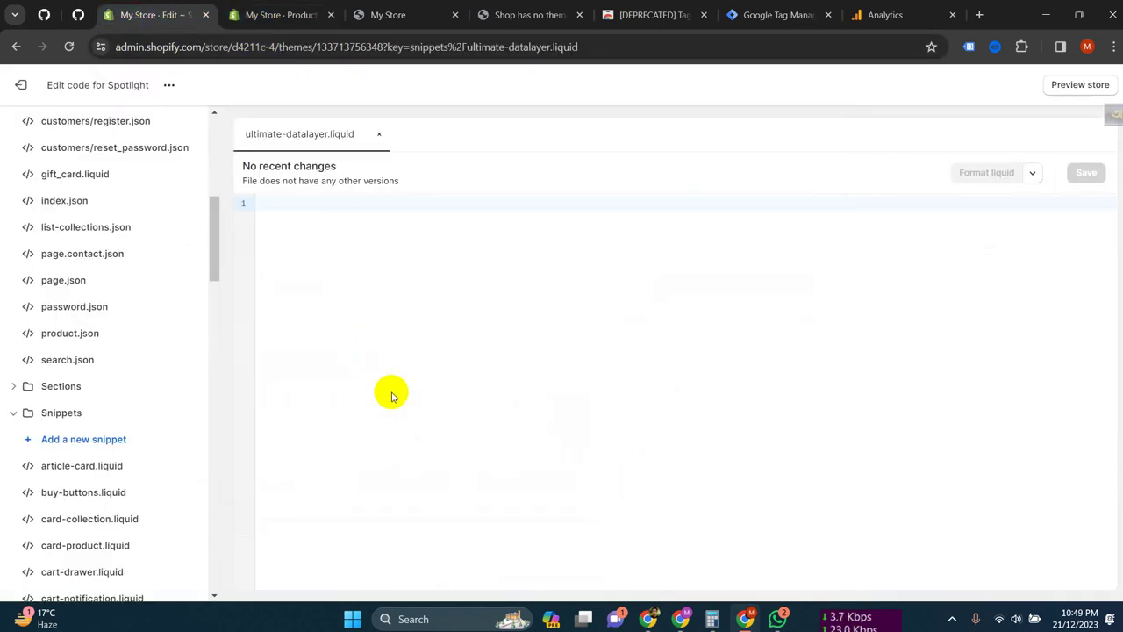
{"action": "key", "text": "ctrl+v"}
{"action": "left_click", "coordinate": [1086, 172]}
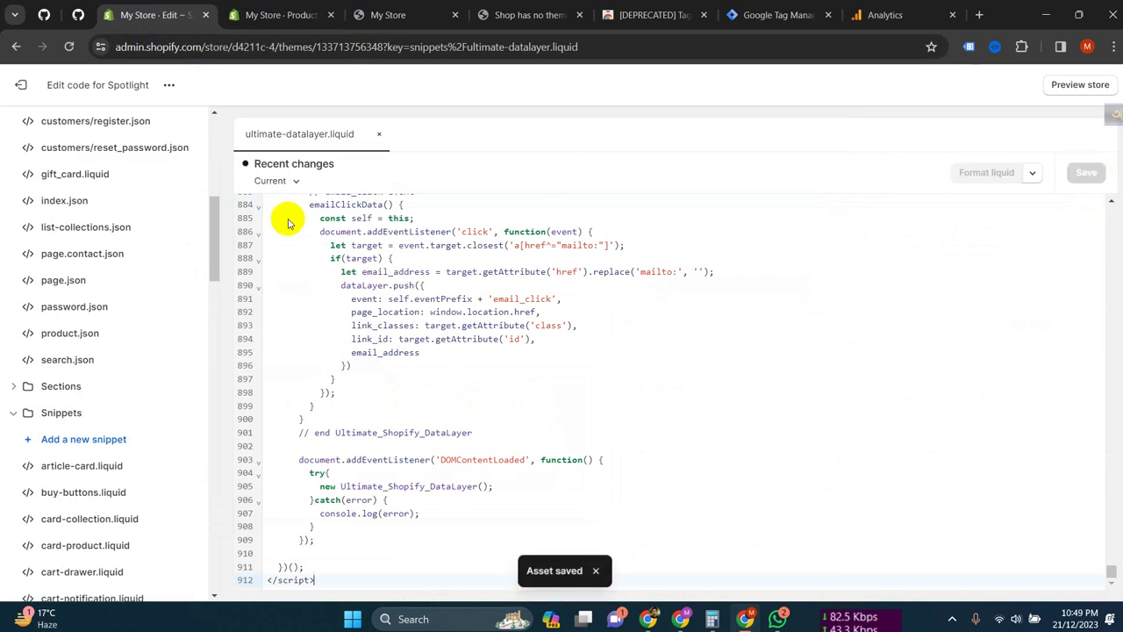
In the theme.liquid layout, insert the Google Tag Manager script and {% render 'ultimate-datalayer' %} just below the opening head tag
{"action": "scroll", "coordinate": [427, 325], "scroll_direction": "up", "scroll_amount": 3}
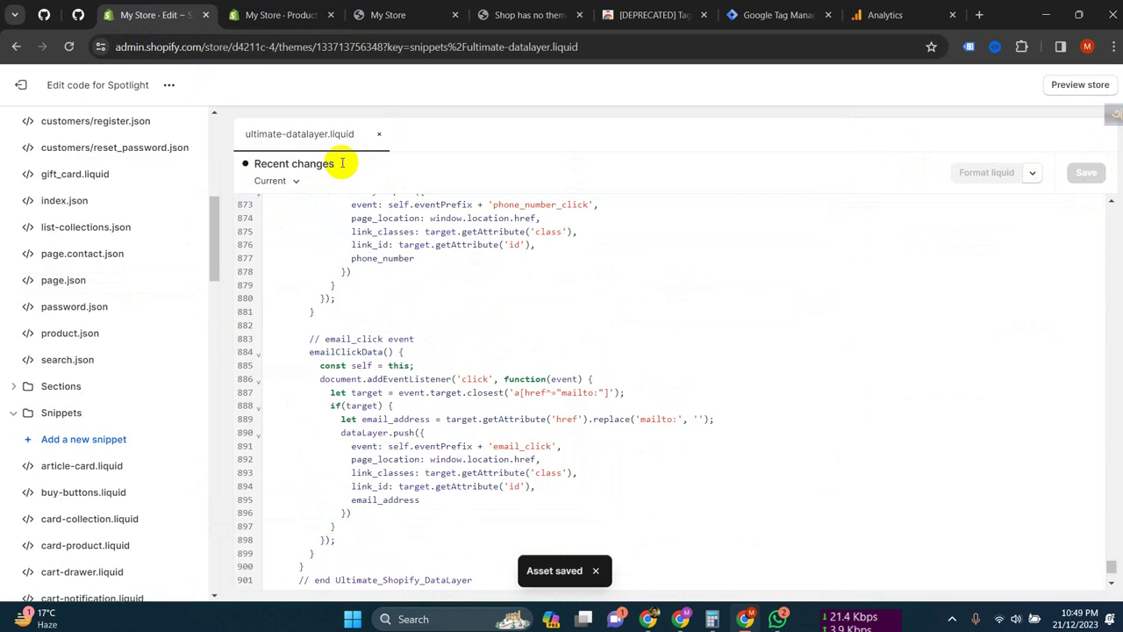
{"action": "scroll", "coordinate": [166, 220], "scroll_direction": "up", "scroll_amount": 5}
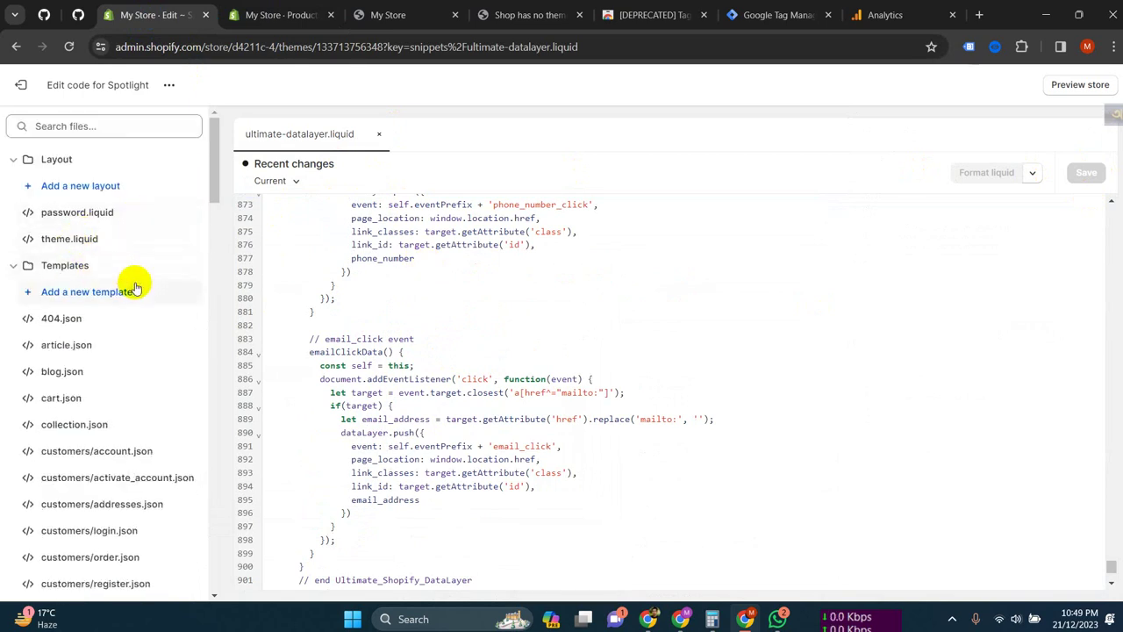
{"action": "left_click", "coordinate": [74, 243]}
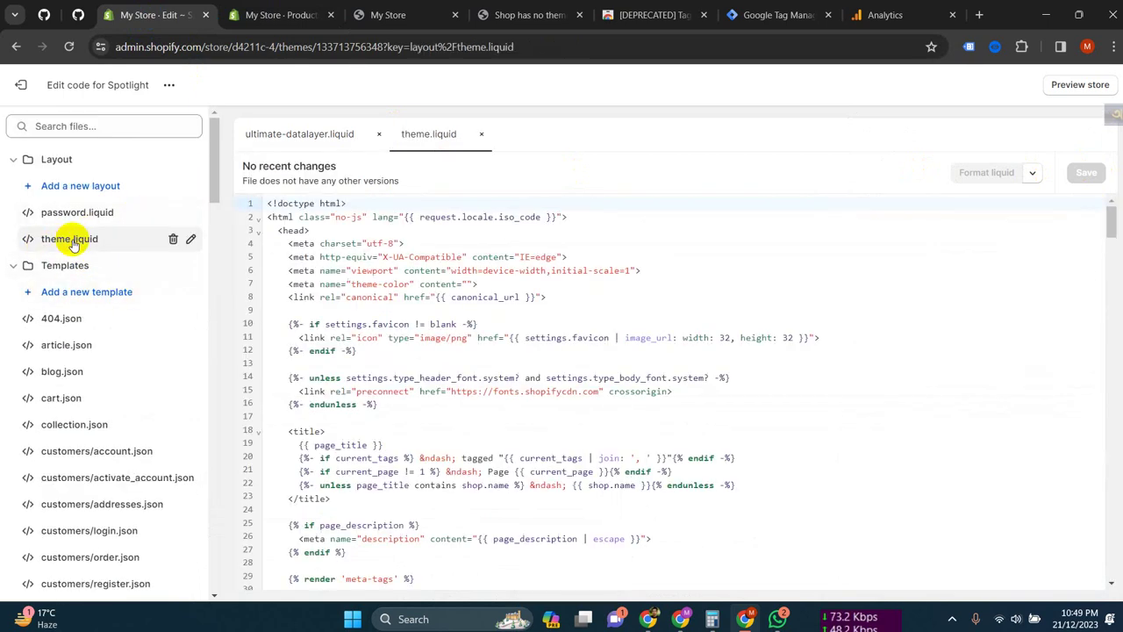
{"action": "left_click", "coordinate": [349, 232]}
{"action": "key", "text": "Return"}
{"action": "key", "text": "Return"}
{"action": "key", "text": "Return"}
{"action": "key", "text": "Return"}
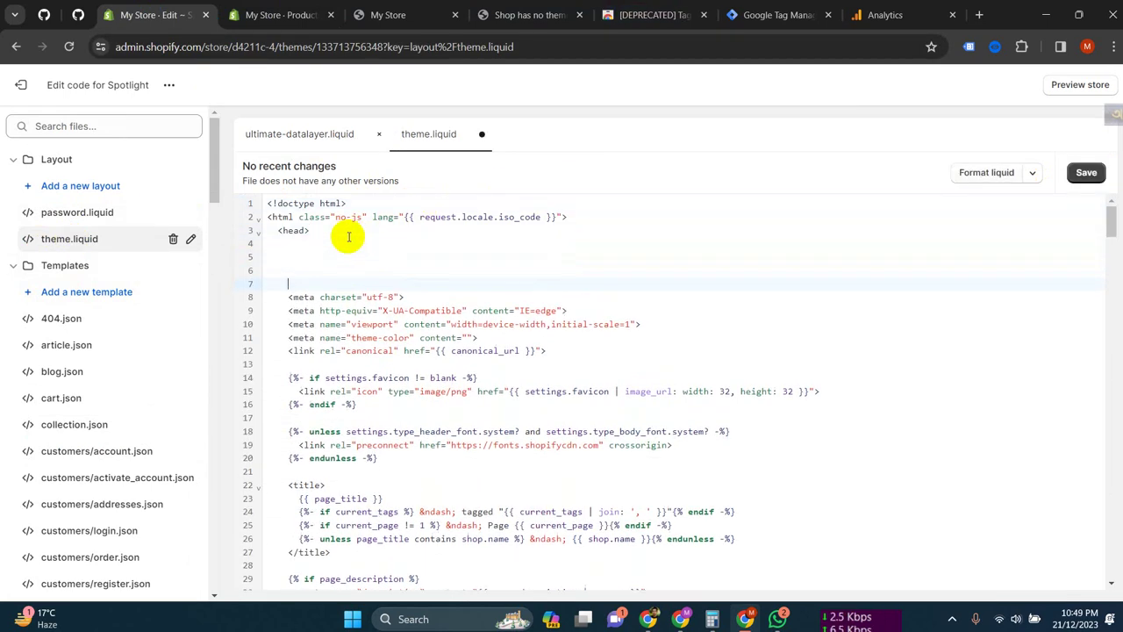
{"action": "key", "text": "Up"}
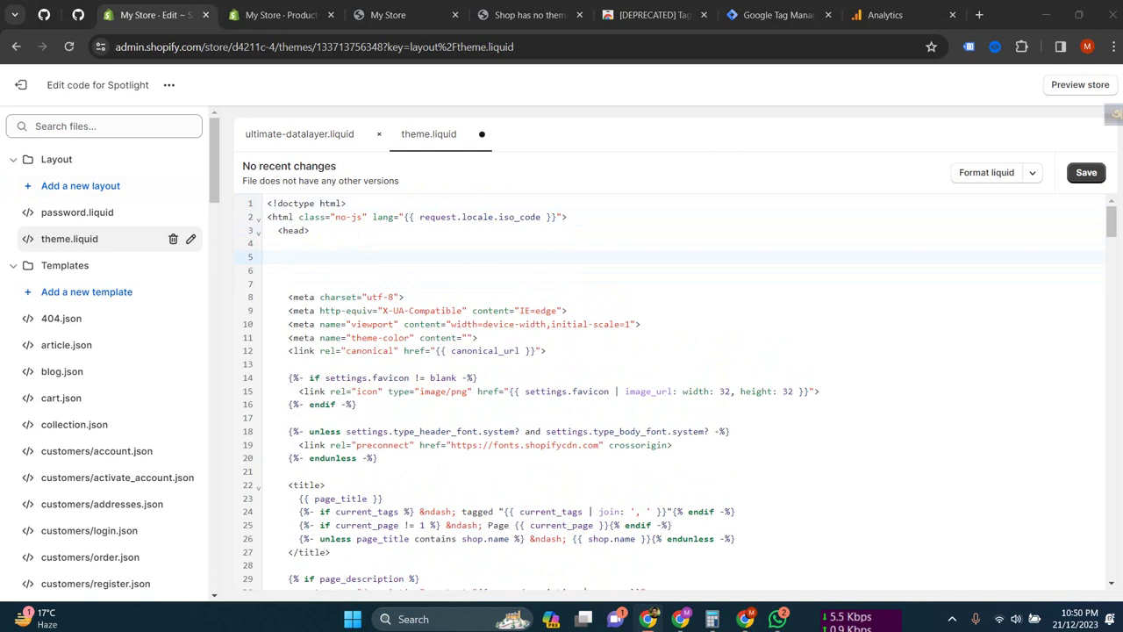
{"action": "left_click", "coordinate": [363, 252]}
{"action": "type", "text": "<!-- Google Tag Manager --> <script>(function(w,d,s,l,i){w[l]=w[l]||[];w[l].push({'gtm.start': new Date().getTime(),event:'gtm.js'});var f=d.getElementsByTagName(s)[0], j=d.createElement(s),dl=l!='dataLayer'?'&l='+l:'';j.async=true;j.src= 'https://www.googletagmanager.com/gtm.js?id='+i+dl;f.parentNode.insertBefore(j,f); })(window,document,'script','dataLayer','GTM-000000');</script> <!-- End Google Tag Manager -->   {% render 'ultimate-datalayer' %}"}
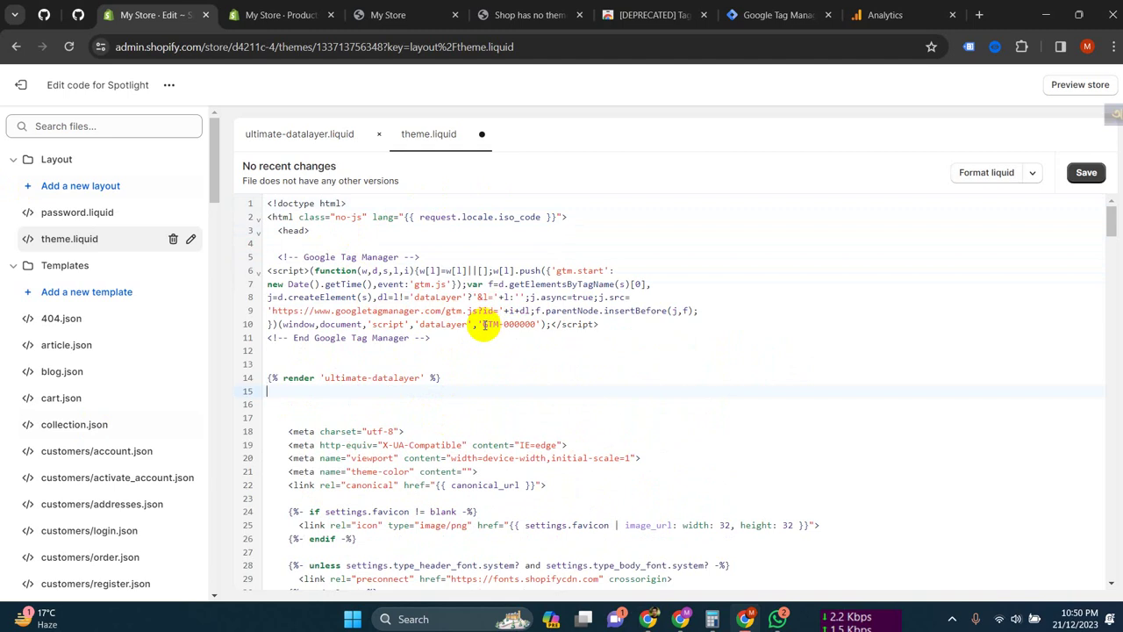
Switch to Google Tag Manager and copy the container ID of the Browser workspace
{"action": "left_click", "coordinate": [274, 14]}
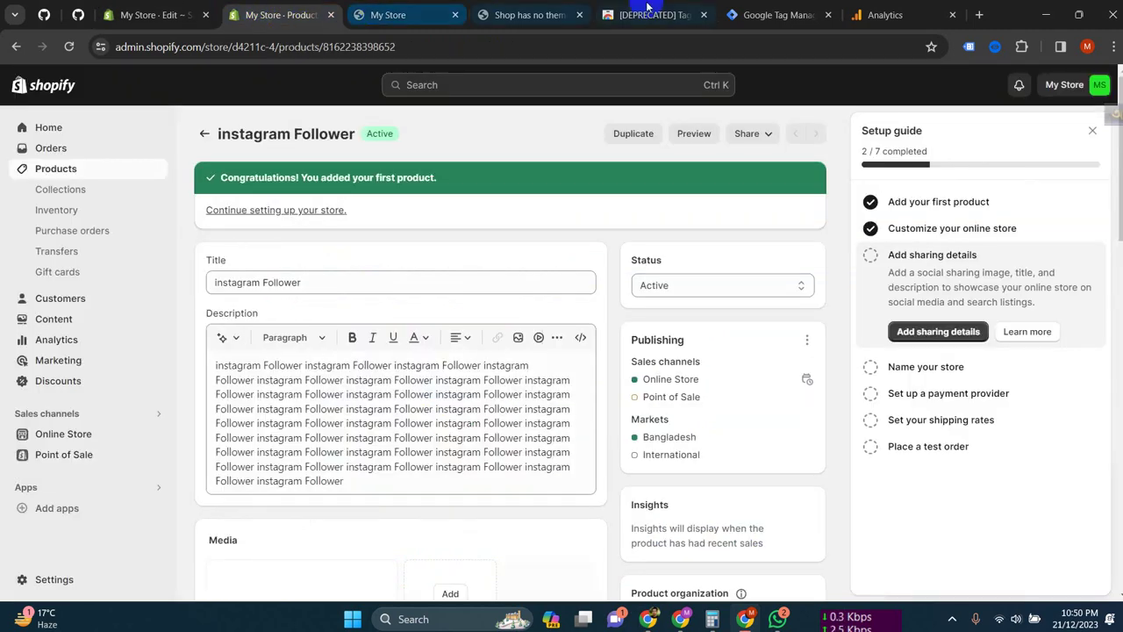
{"action": "left_click", "coordinate": [774, 15]}
{"action": "left_click_drag", "start_coordinate": [722, 129], "coordinate": [816, 129]}
{"action": "key", "text": "ctrl+c"}
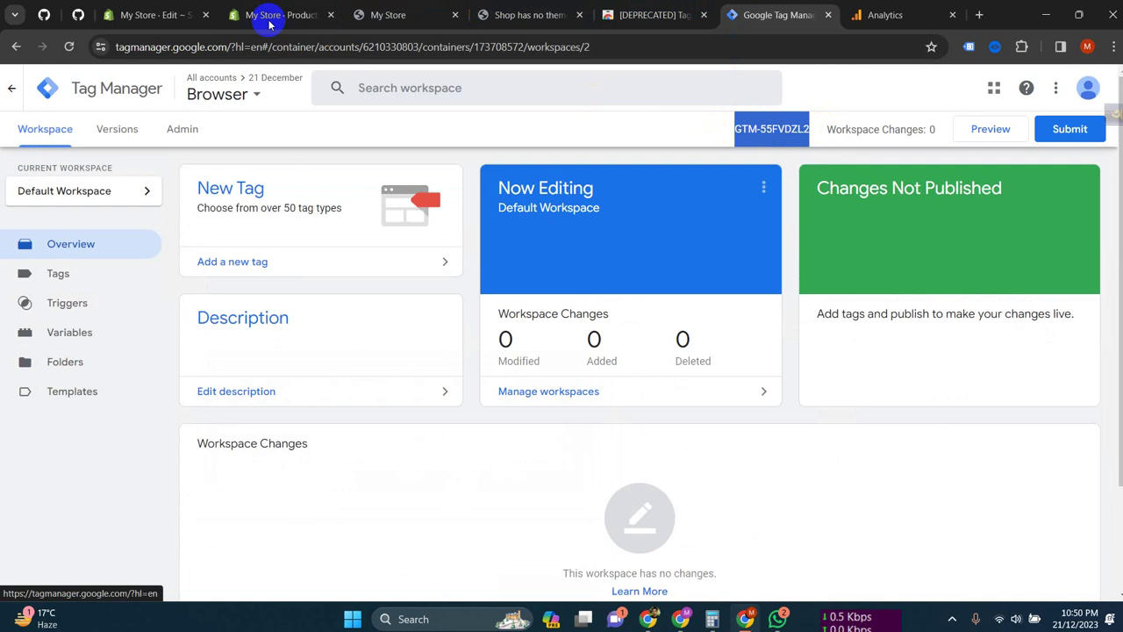
Back in theme.liquid, replace the GTM-000000 placeholder with the copied container ID, keep it on the script's line, and save the file
{"action": "left_click", "coordinate": [118, 7]}
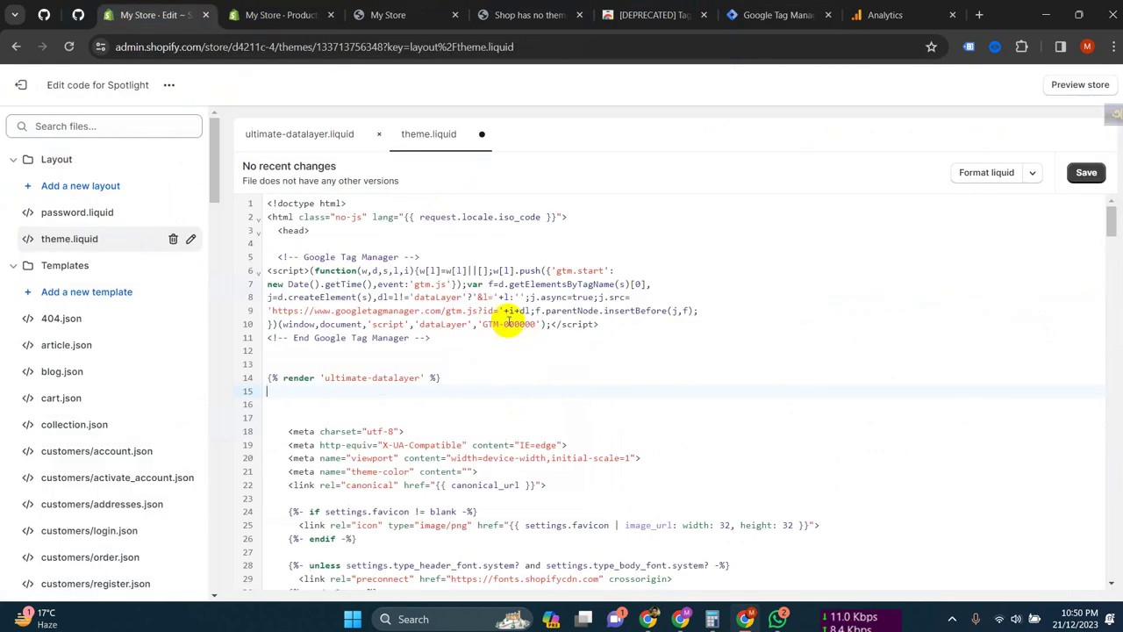
{"action": "left_click_drag", "start_coordinate": [483, 323], "coordinate": [533, 326]}
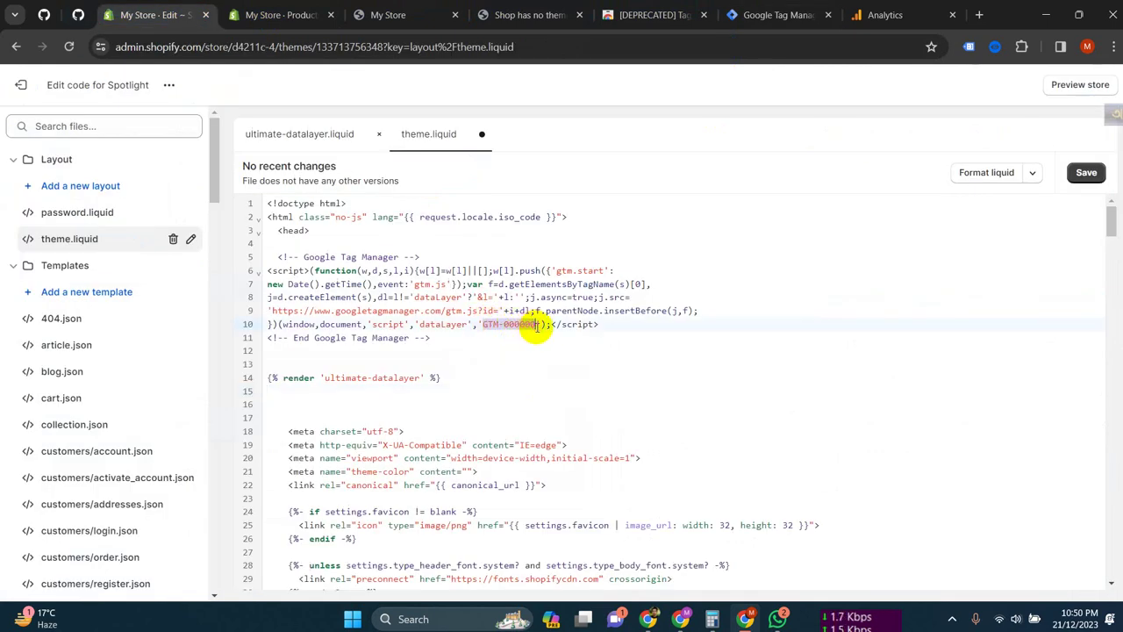
{"action": "key", "text": "ctrl+v"}
{"action": "left_click", "coordinate": [270, 337]}
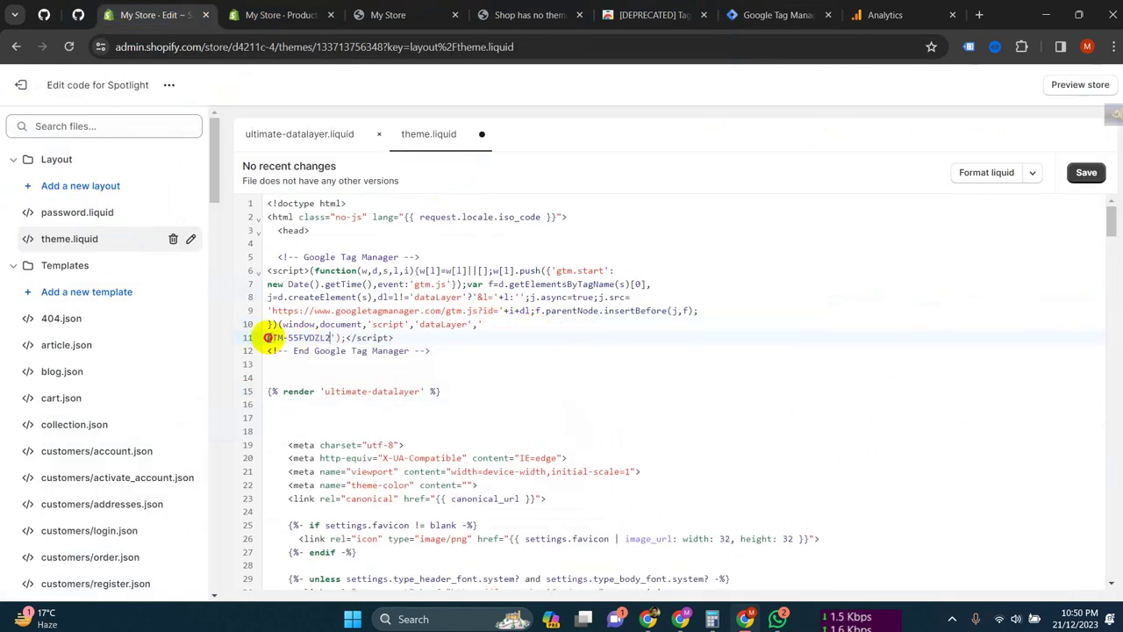
{"action": "key", "text": "BackSpace"}
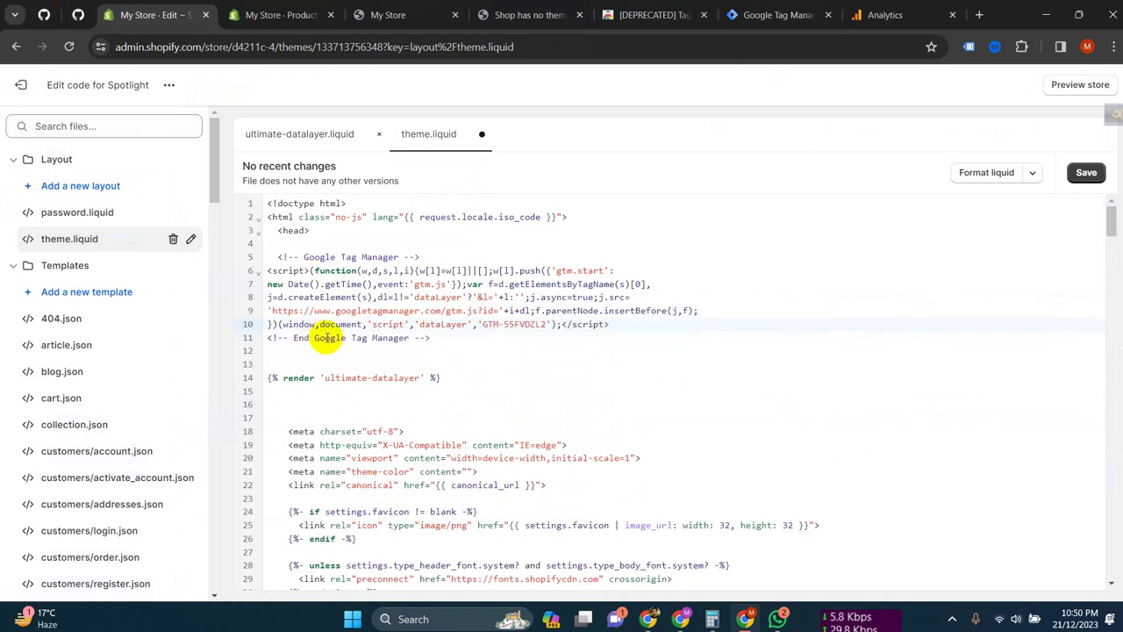
{"action": "left_click", "coordinate": [1086, 172]}
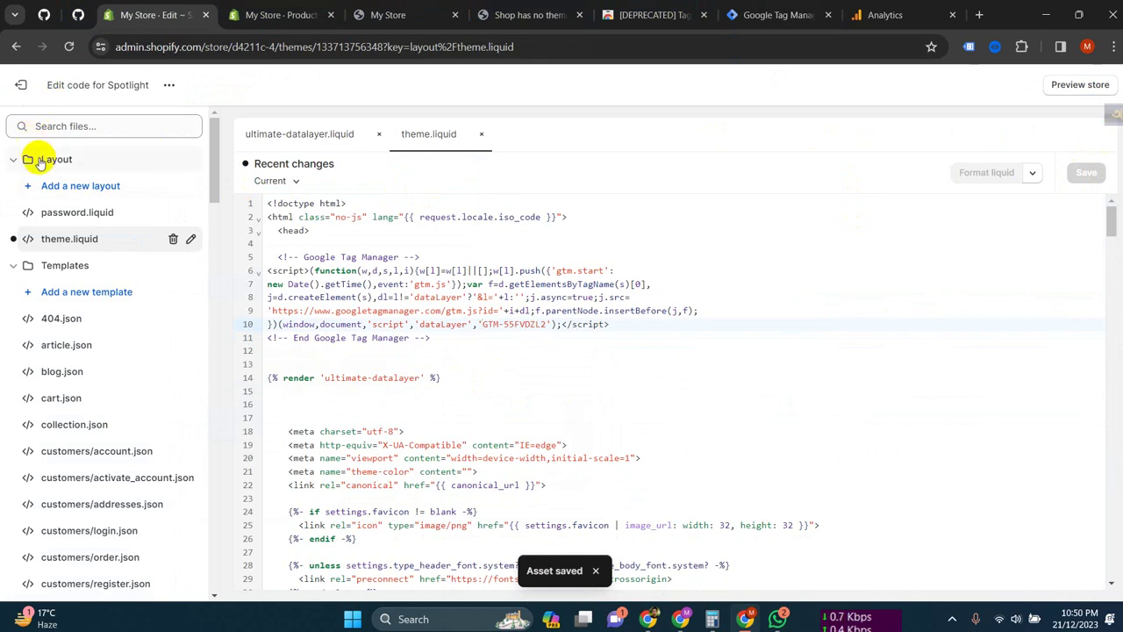
Leave the code editor and open the store's checkout settings at the additional scripts of the Order status page
{"action": "left_click", "coordinate": [21, 84]}
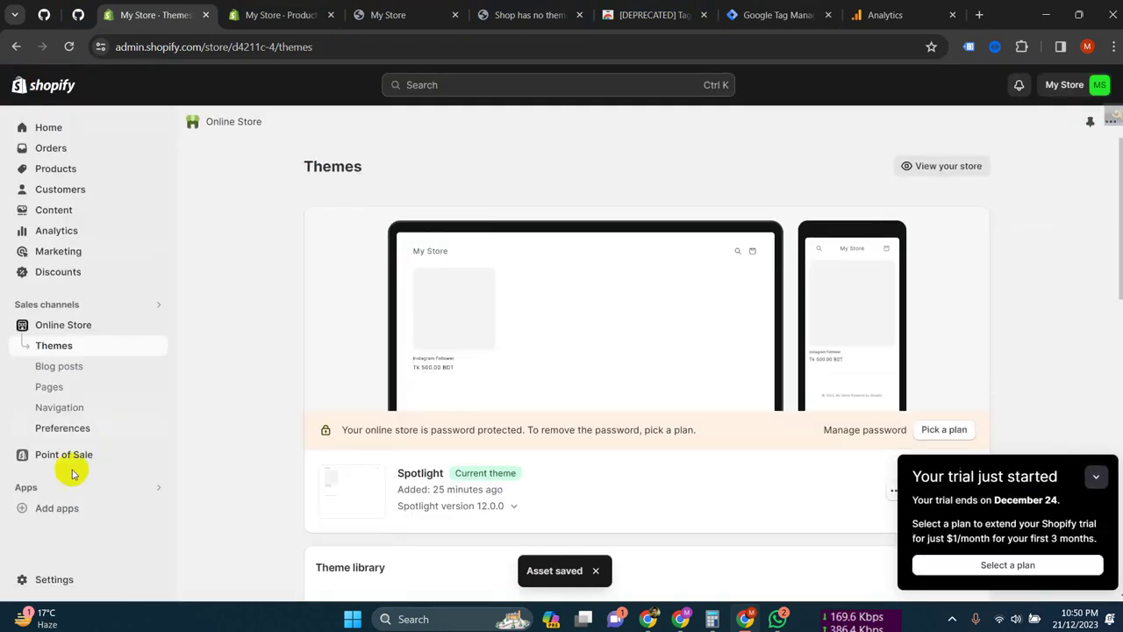
{"action": "left_click", "coordinate": [37, 576]}
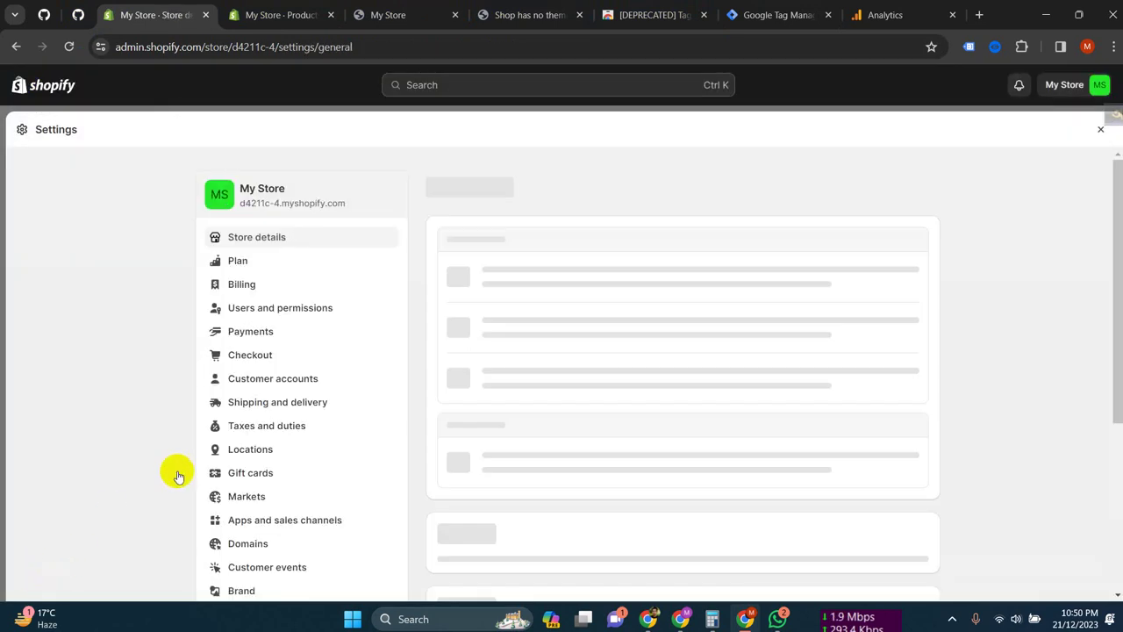
{"action": "scroll", "coordinate": [299, 404], "scroll_direction": "down", "scroll_amount": 2}
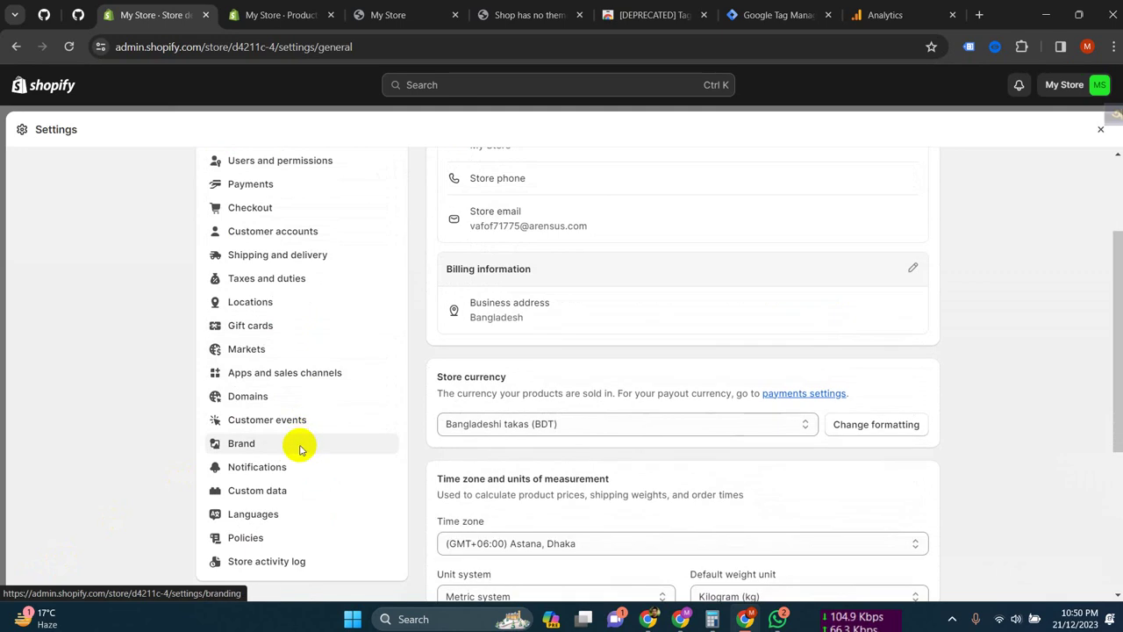
{"action": "left_click", "coordinate": [261, 207]}
{"action": "scroll", "coordinate": [537, 367], "scroll_direction": "down", "scroll_amount": 15}
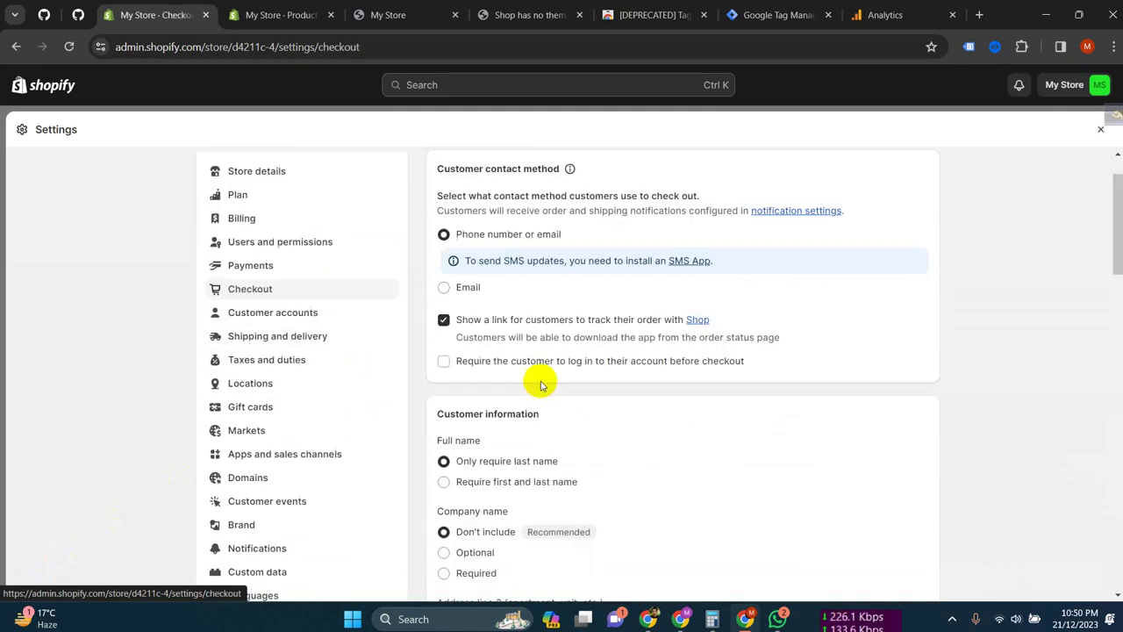
{"action": "scroll", "coordinate": [531, 316], "scroll_direction": "up", "scroll_amount": 3}
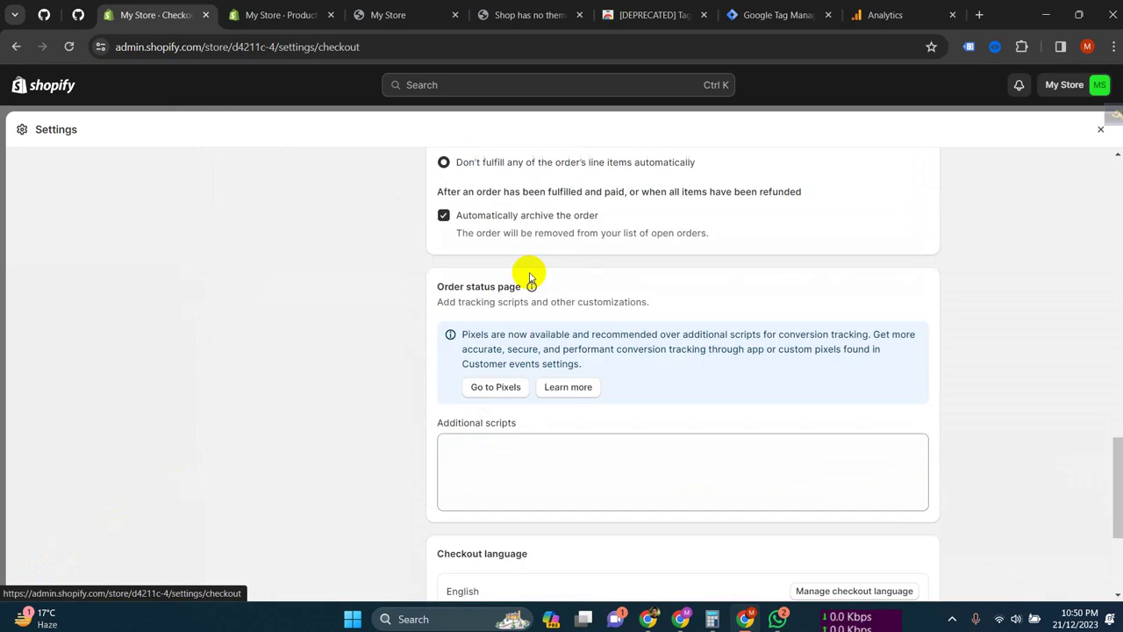
Copy the full checkout.liquid code from the GitHub repository and paste it into the Order status page's additional scripts in Shopify
{"action": "scroll", "coordinate": [579, 434], "scroll_direction": "down", "scroll_amount": 1}
{"action": "left_click", "coordinate": [554, 443]}
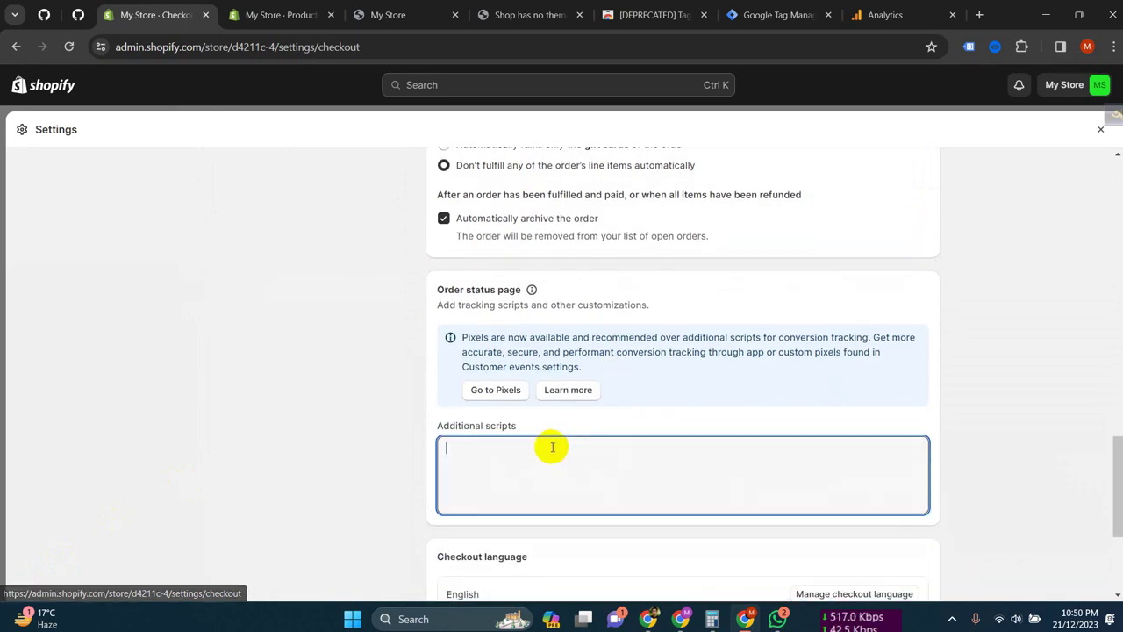
{"action": "left_click", "coordinate": [43, 13]}
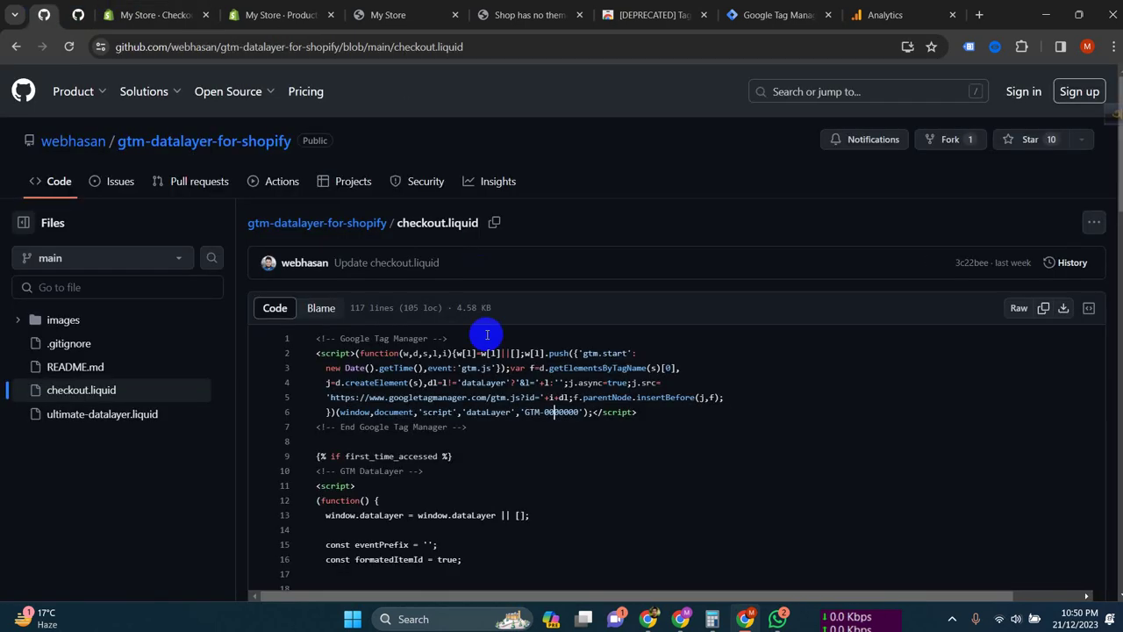
{"action": "left_click", "coordinate": [453, 431]}
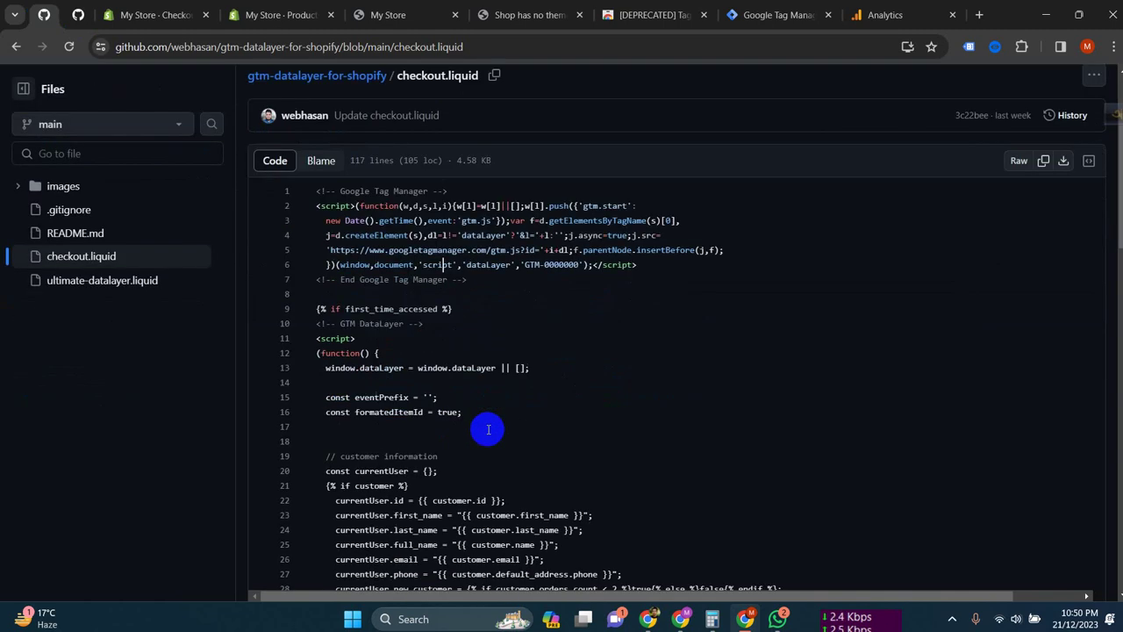
{"action": "key", "text": "ctrl+a"}
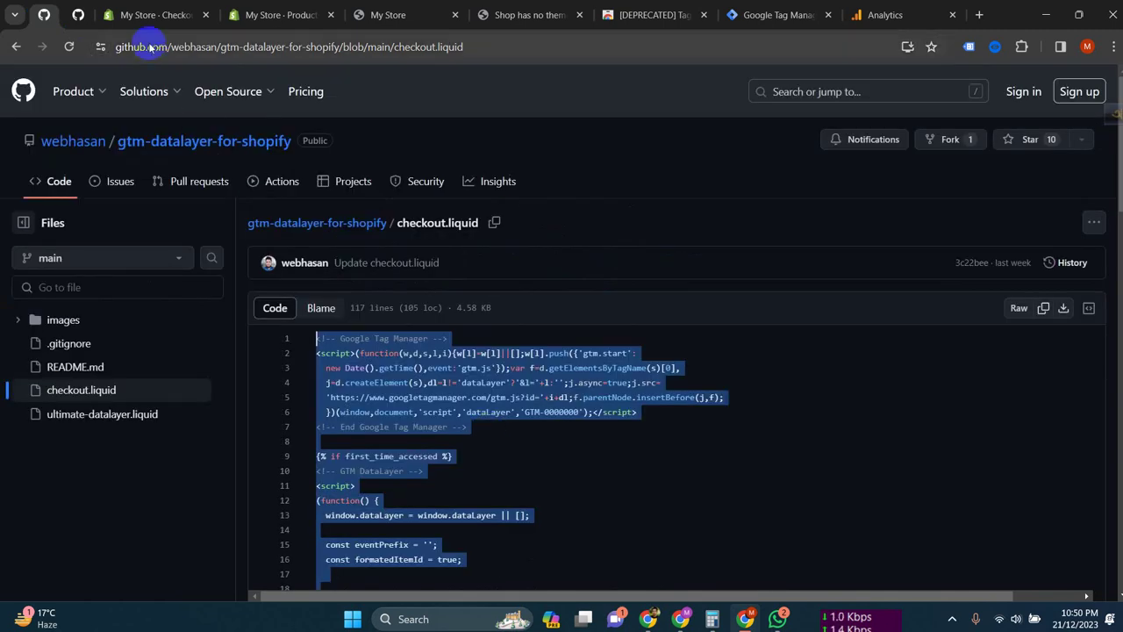
{"action": "left_click", "coordinate": [154, 15]}
{"action": "left_click", "coordinate": [503, 449]}
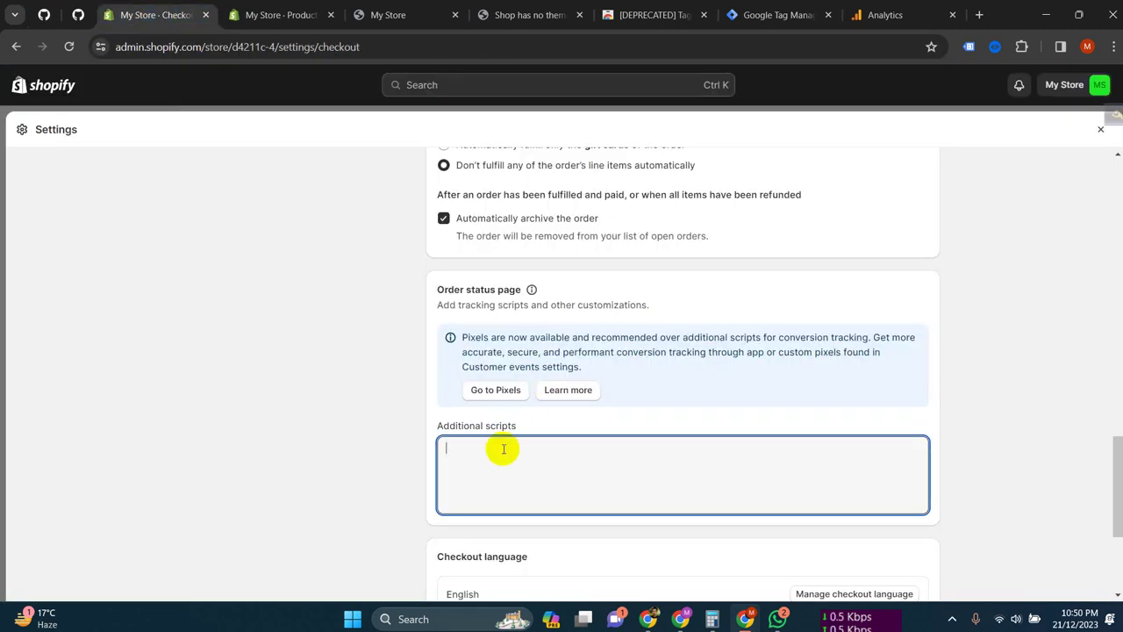
{"action": "key", "text": "ctrl+v"}
Replace the GTM-0000000 placeholder in the additional scripts with the container ID copied from Google Tag Manager, and save the checkout settings
{"action": "scroll", "coordinate": [649, 469], "scroll_direction": "up", "scroll_amount": 15}
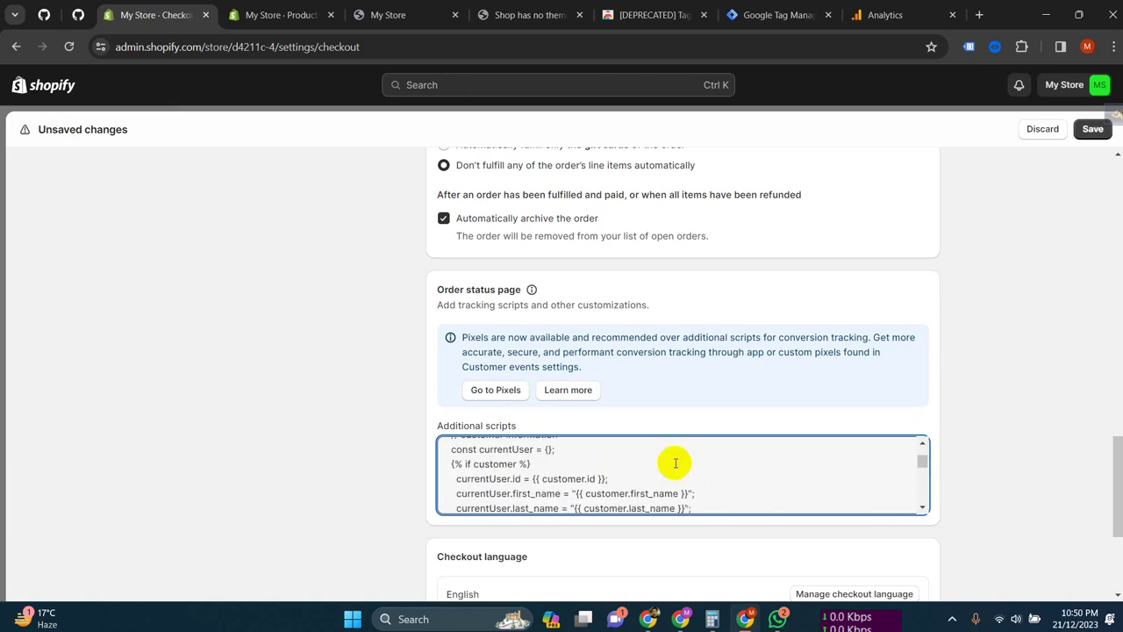
{"action": "scroll", "coordinate": [674, 457], "scroll_direction": "up", "scroll_amount": 5}
{"action": "scroll", "coordinate": [667, 474], "scroll_direction": "down", "scroll_amount": 1}
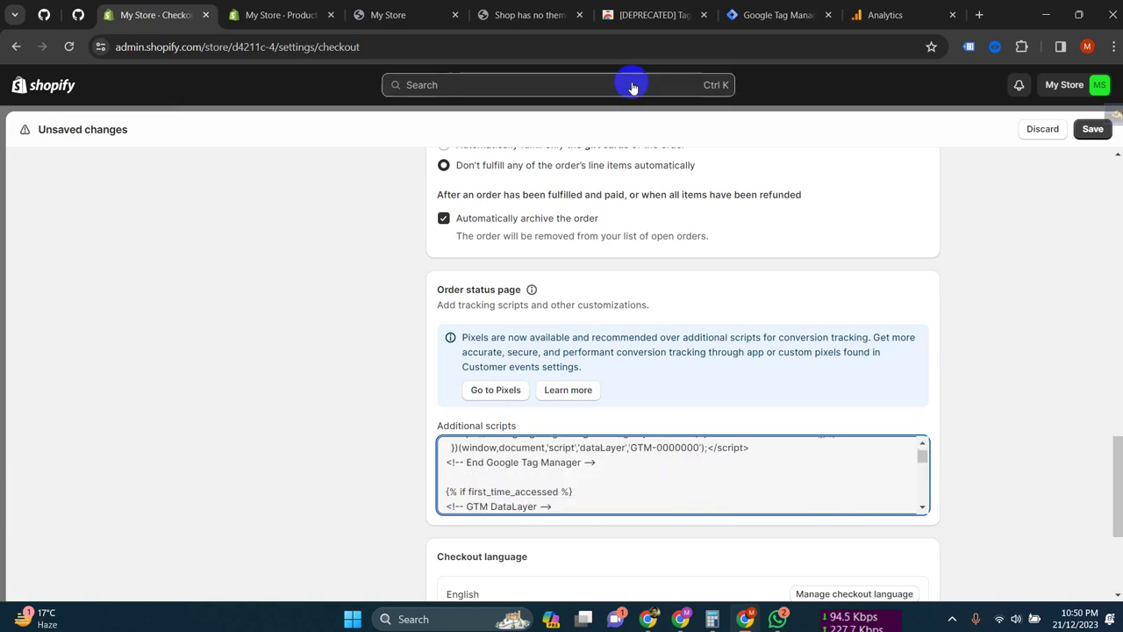
{"action": "left_click", "coordinate": [767, 14]}
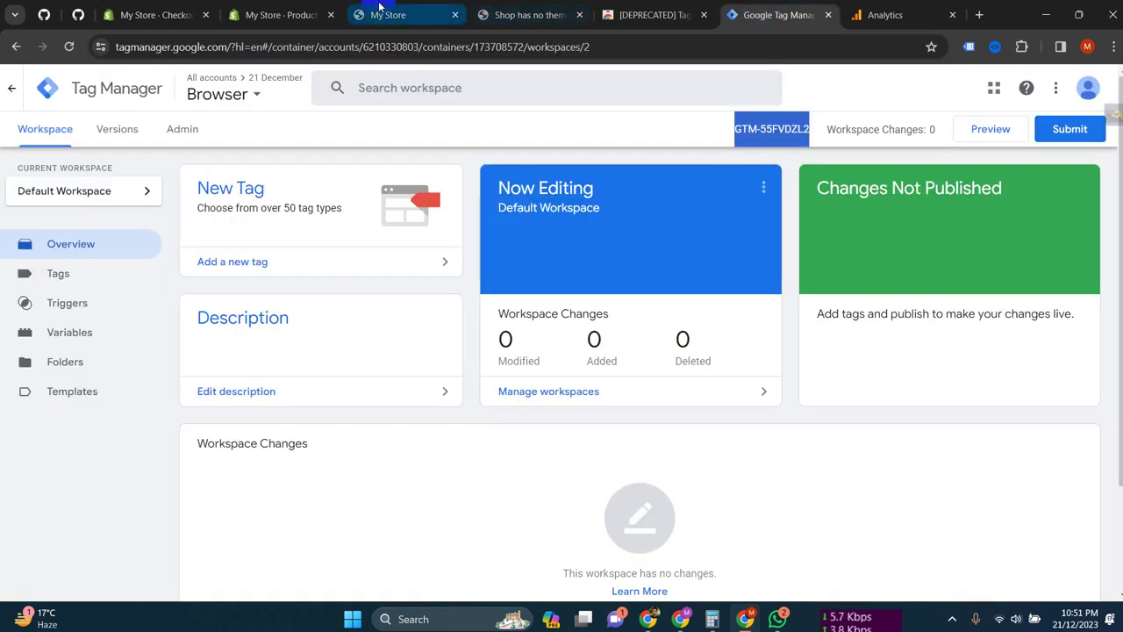
{"action": "left_click", "coordinate": [330, 47]}
{"action": "type", "text": "GTM-55FVDZL2"}
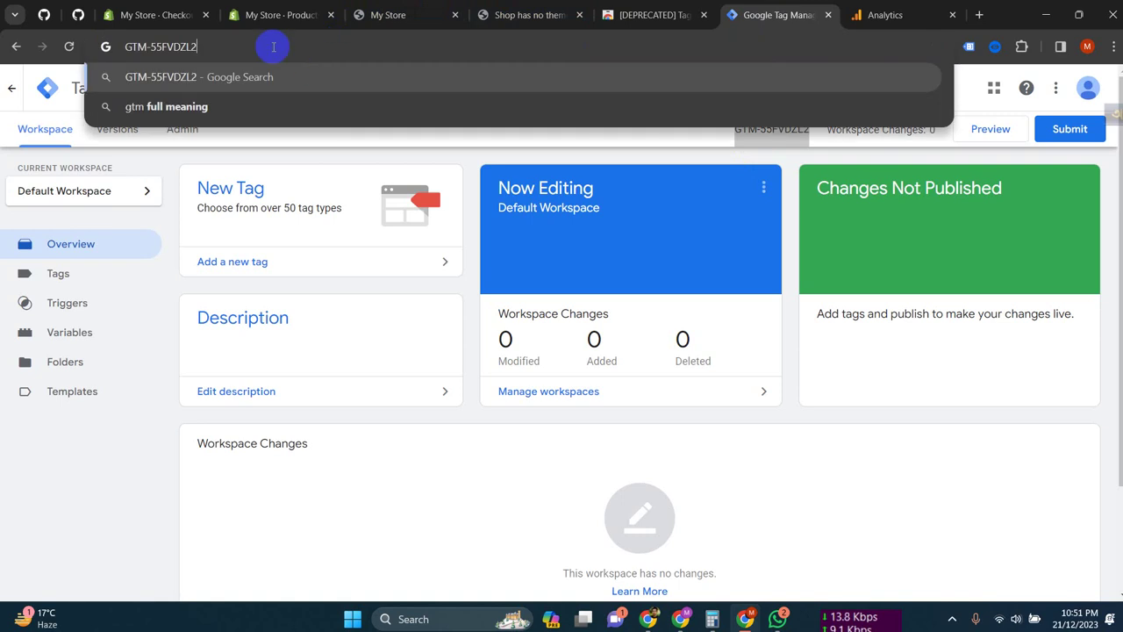
{"action": "left_click_drag", "start_coordinate": [275, 43], "coordinate": [70, 46]}
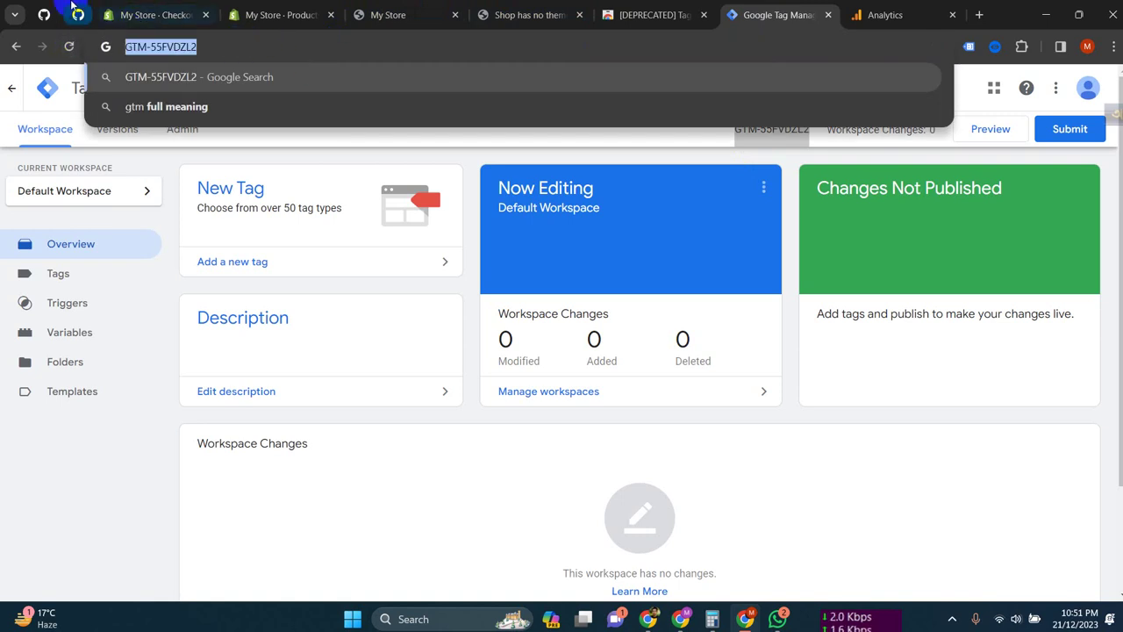
{"action": "left_click", "coordinate": [154, 15]}
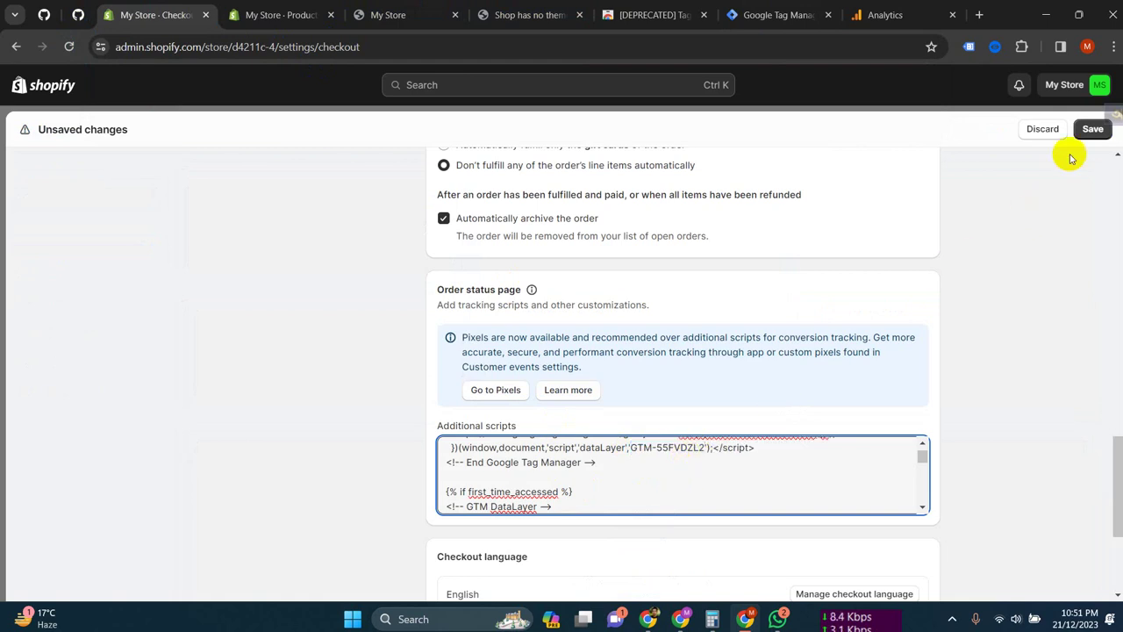
{"action": "left_click", "coordinate": [1093, 130]}
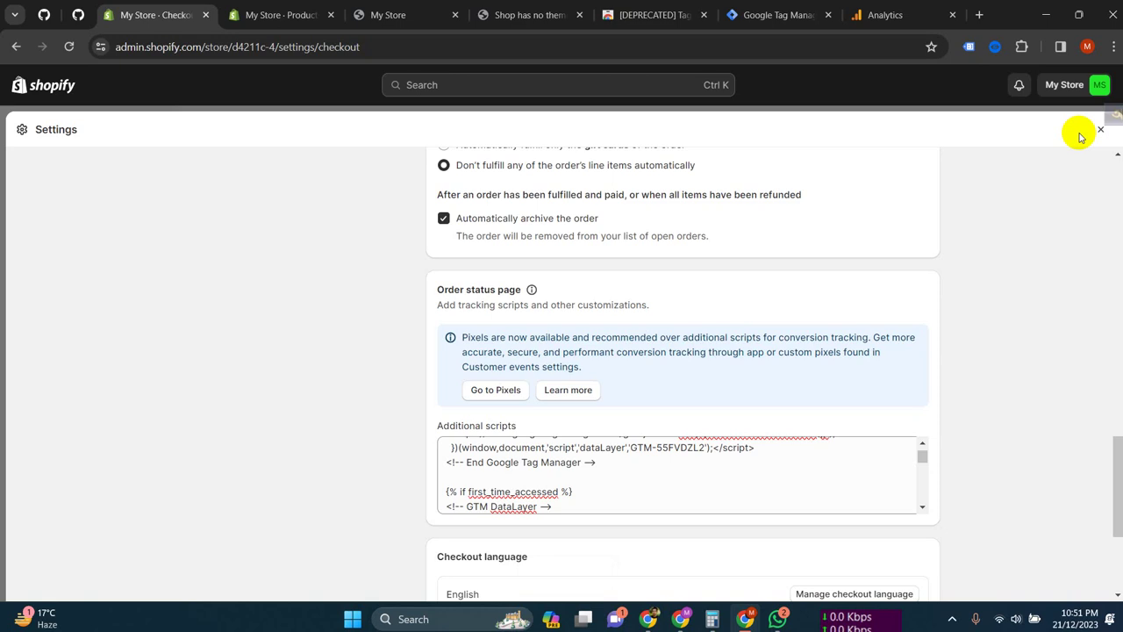
Open the online store's storefront from the Shopify admin and inspect its data layer events with the datalayer checker extension
{"action": "scroll", "coordinate": [435, 316], "scroll_direction": "up", "scroll_amount": 20}
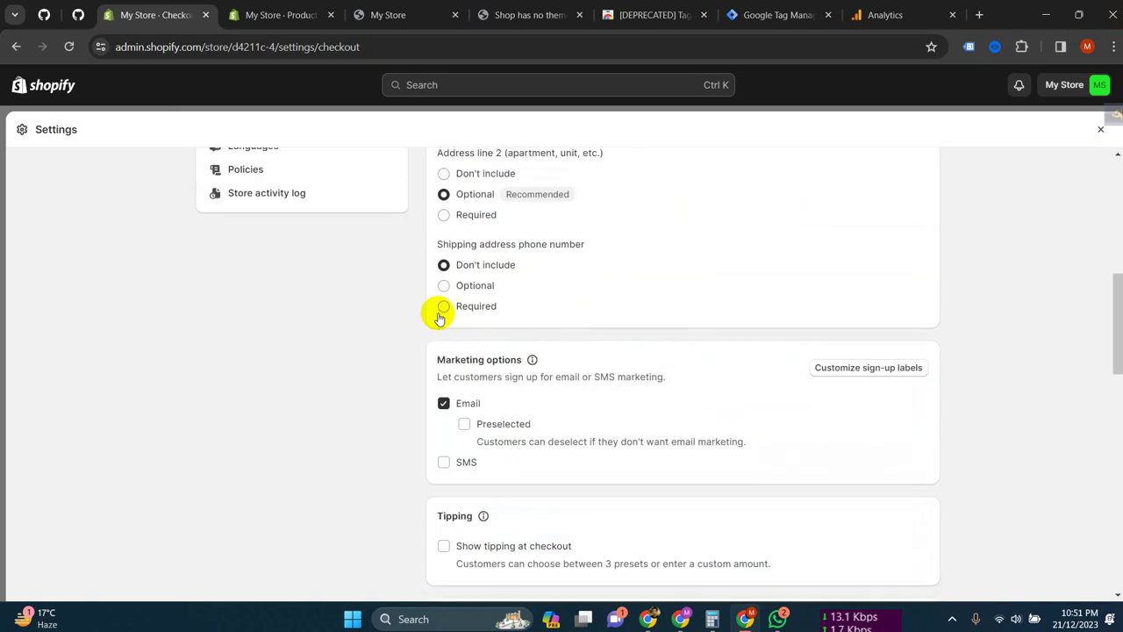
{"action": "left_click", "coordinate": [757, 12]}
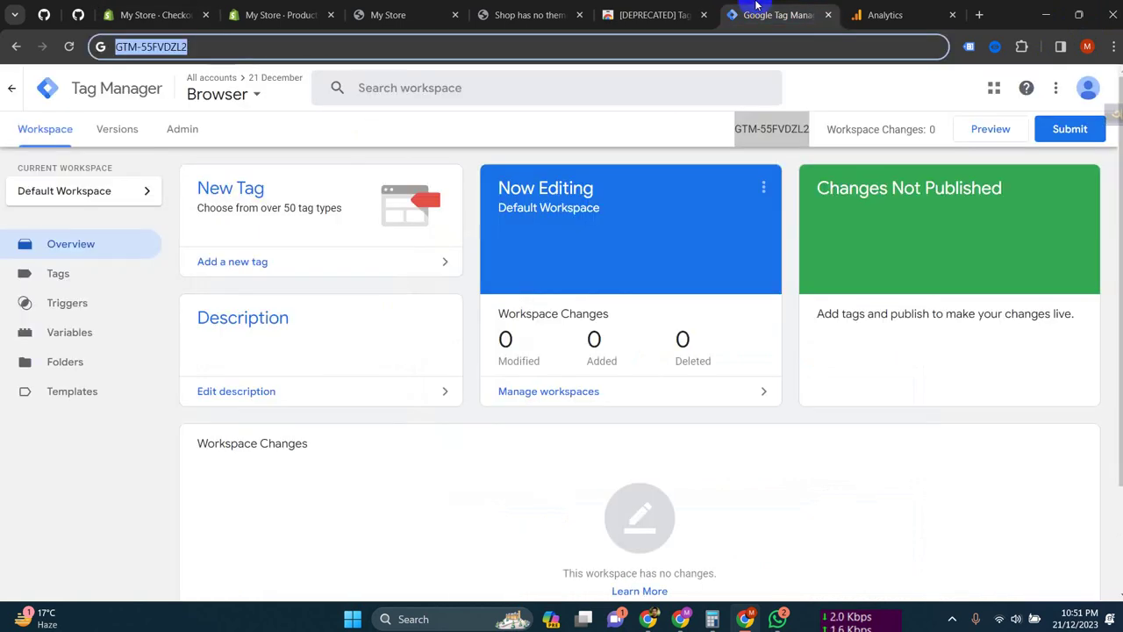
{"action": "left_click", "coordinate": [257, 15]}
{"action": "left_click", "coordinate": [145, 15]}
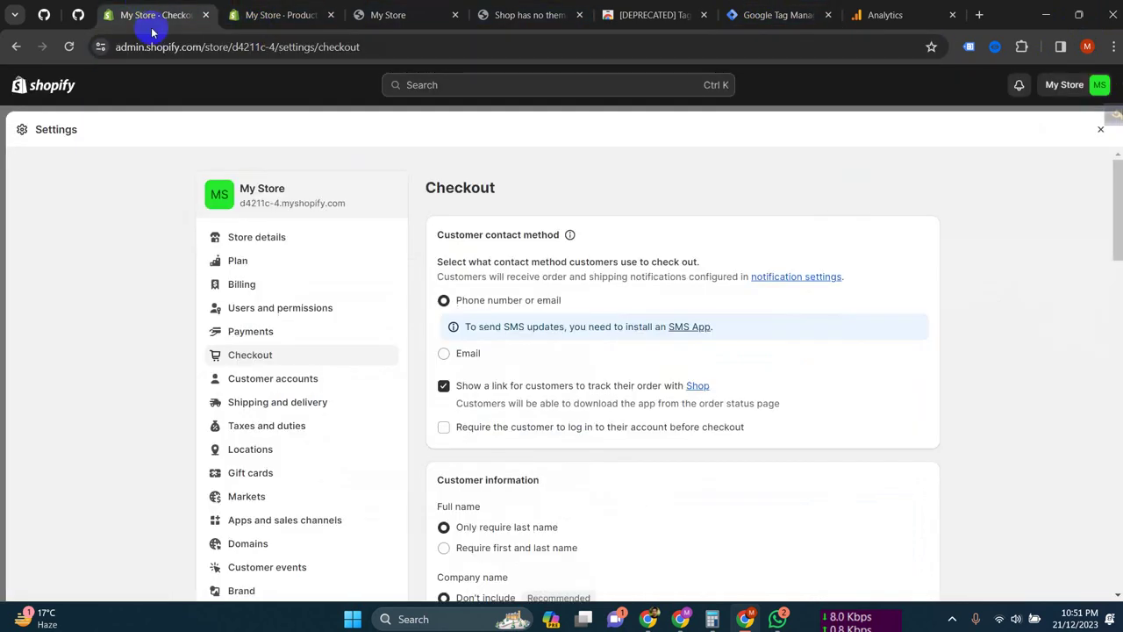
{"action": "left_click", "coordinate": [257, 15]}
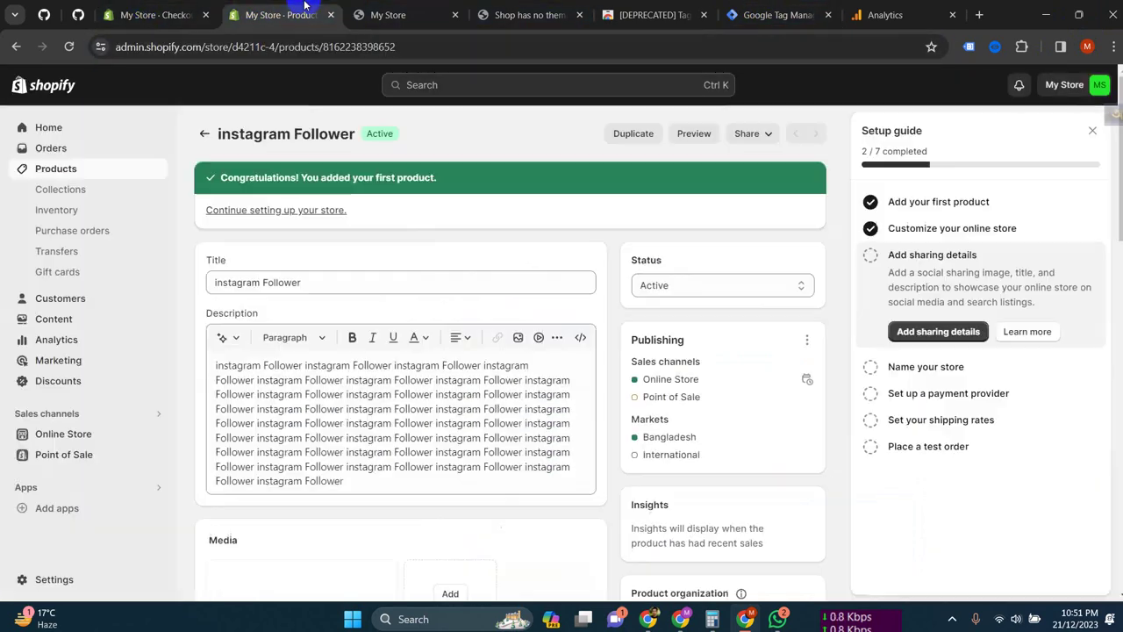
{"action": "left_click", "coordinate": [156, 435]}
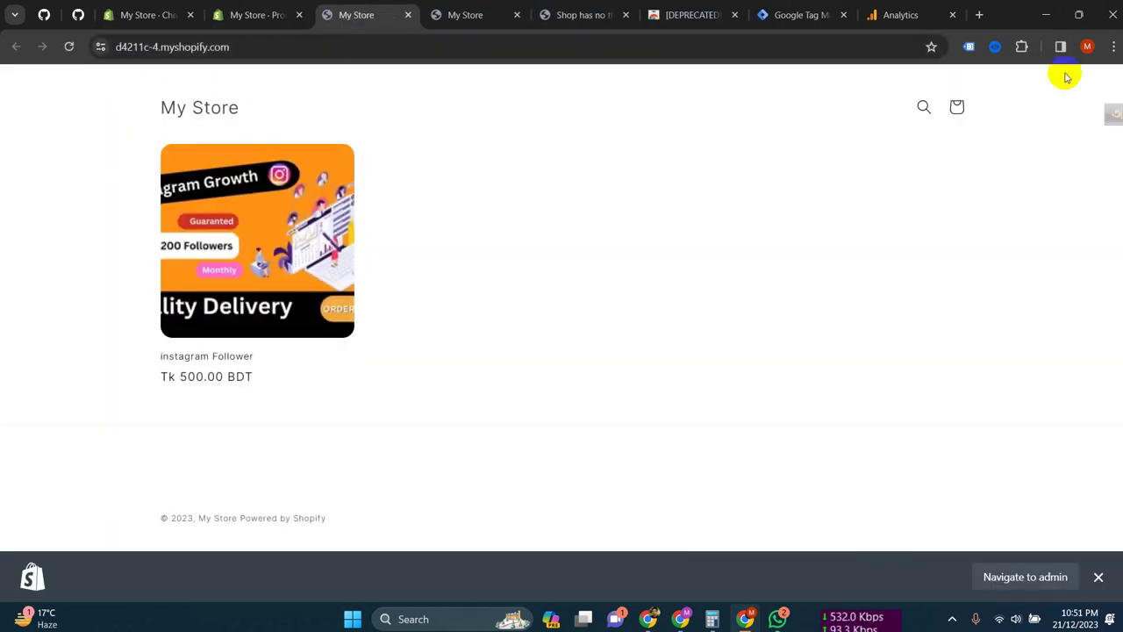
{"action": "left_click", "coordinate": [995, 47]}
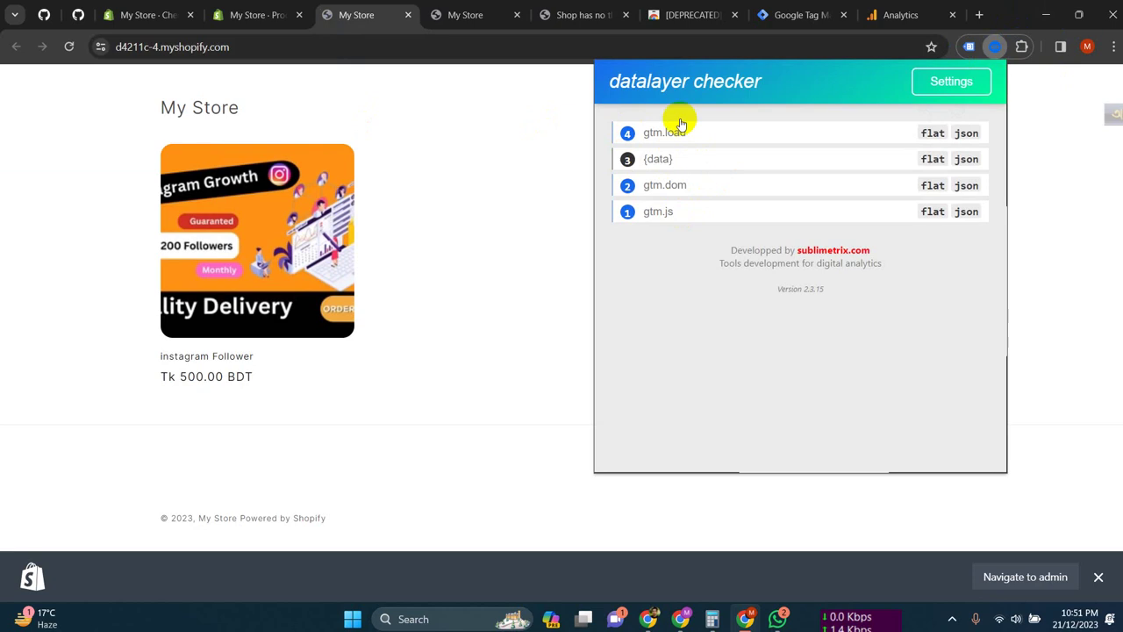
{"action": "left_click", "coordinate": [577, 166]}
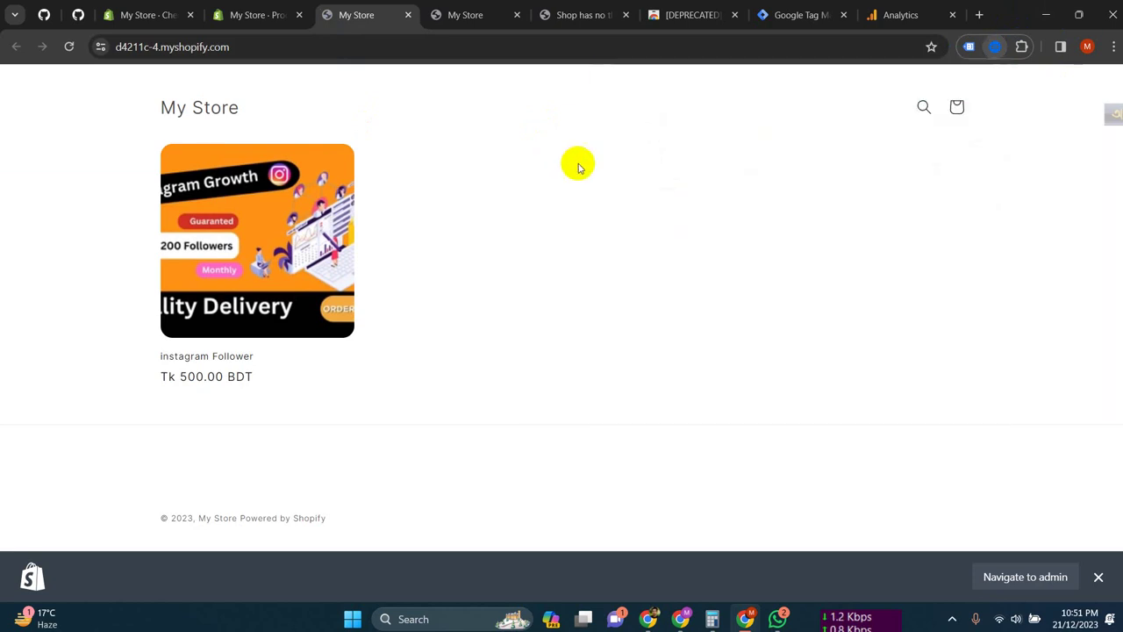
Enable Tag Assistant Legacy on the storefront, reload the page, and check which tags it detects
{"action": "left_click", "coordinate": [969, 47]}
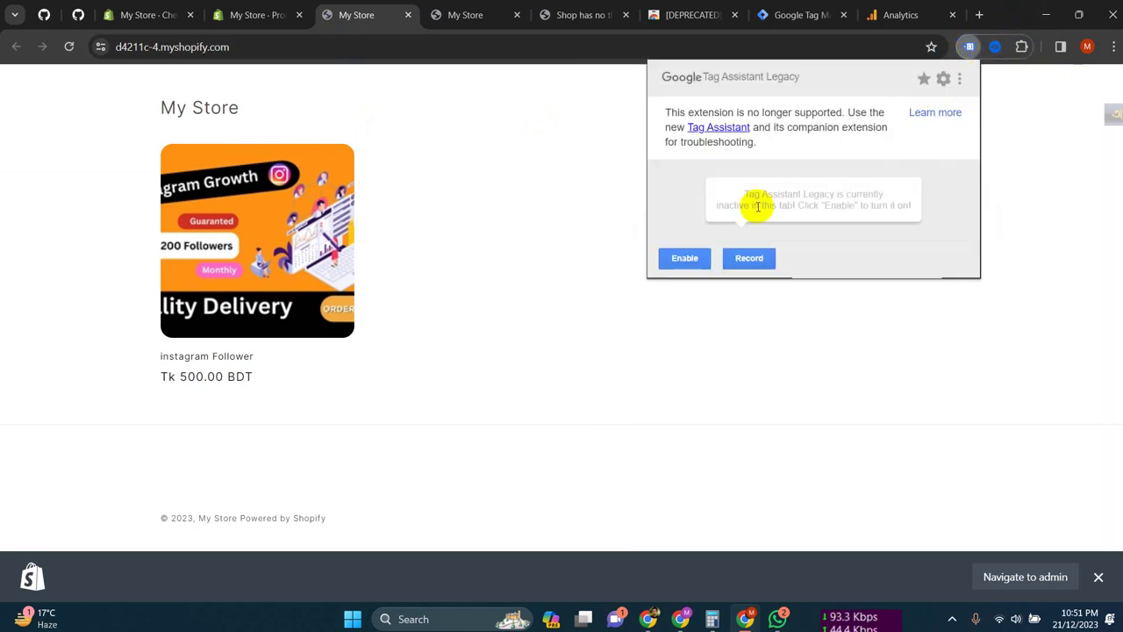
{"action": "left_click", "coordinate": [689, 260]}
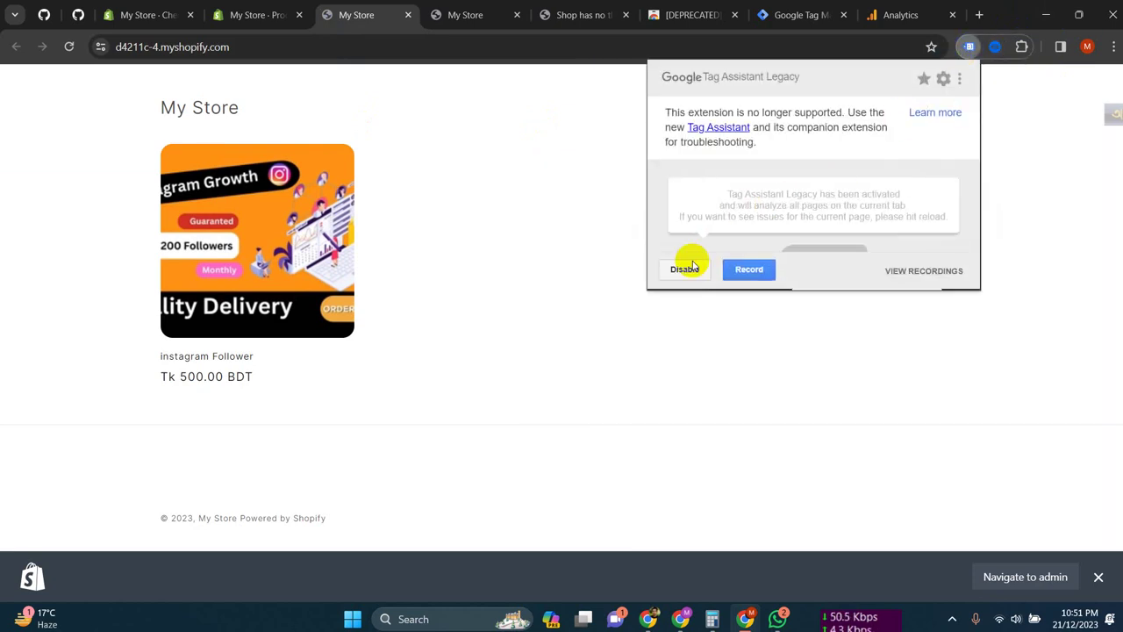
{"action": "left_click", "coordinate": [70, 46]}
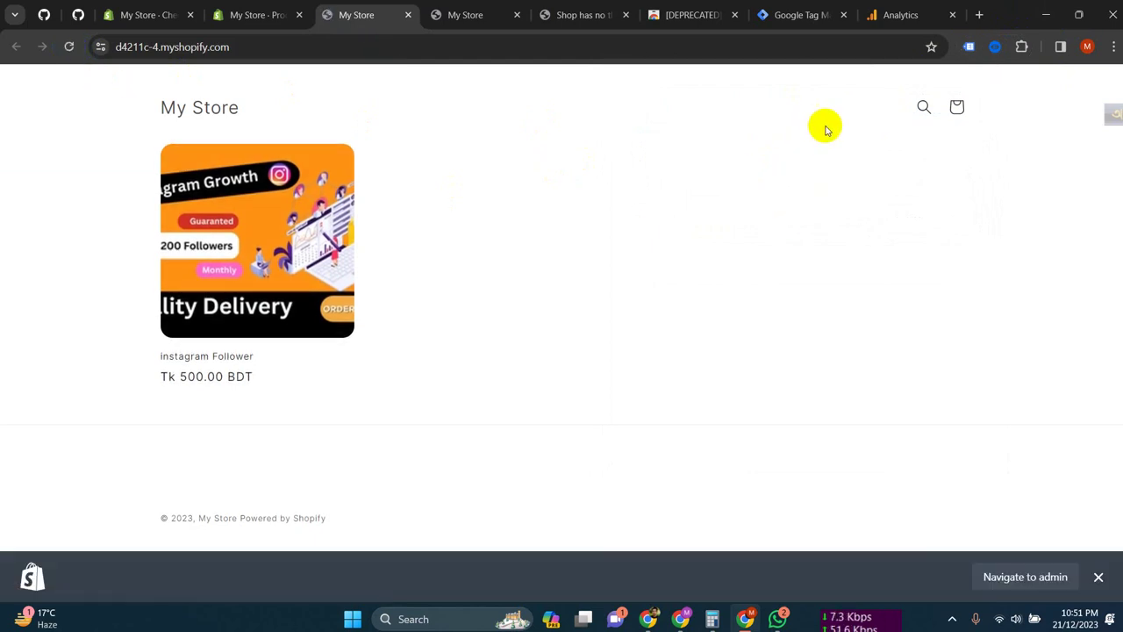
{"action": "left_click", "coordinate": [968, 46]}
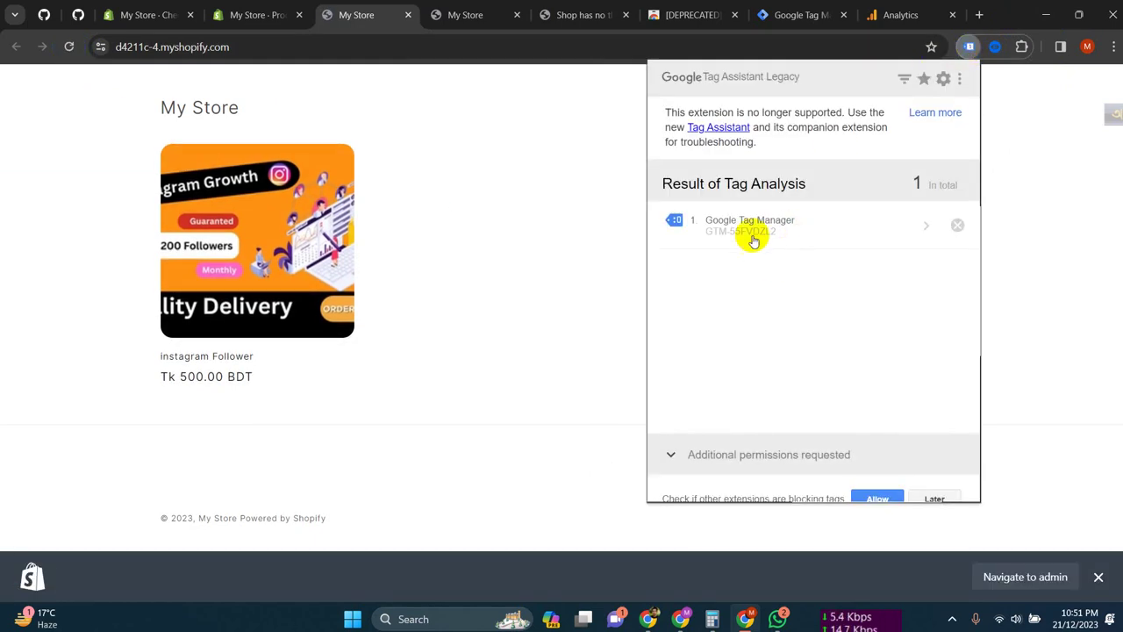
{"action": "left_click", "coordinate": [474, 226]}
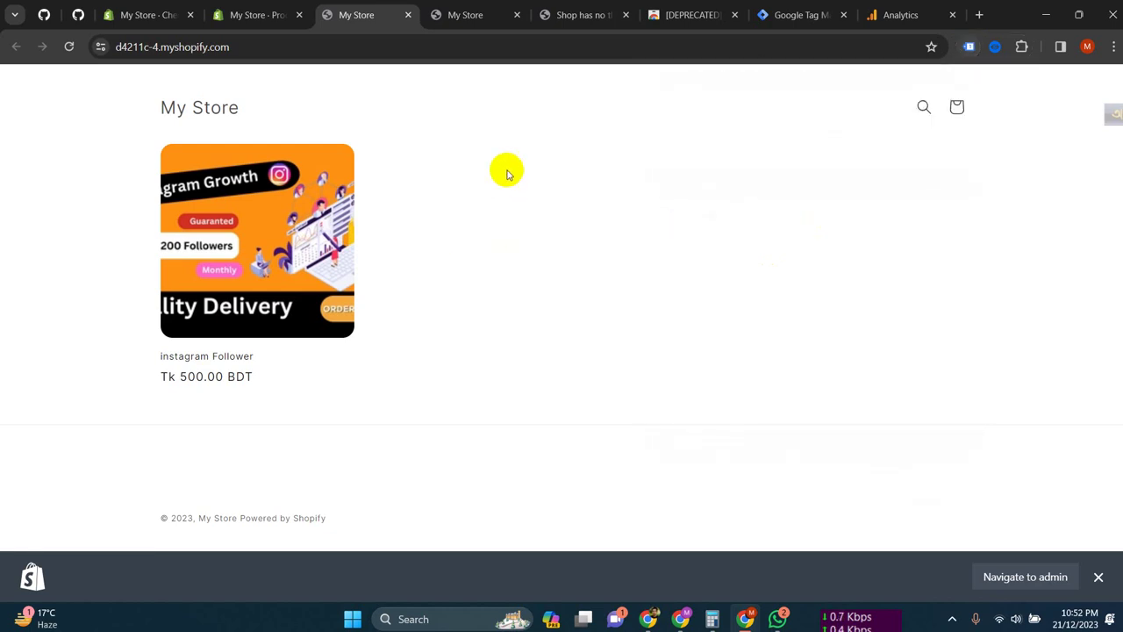
Switch to Google Analytics, name the new account 21 December, enable the remaining data sharing setting, and continue to property creation
{"action": "left_click", "coordinate": [881, 21]}
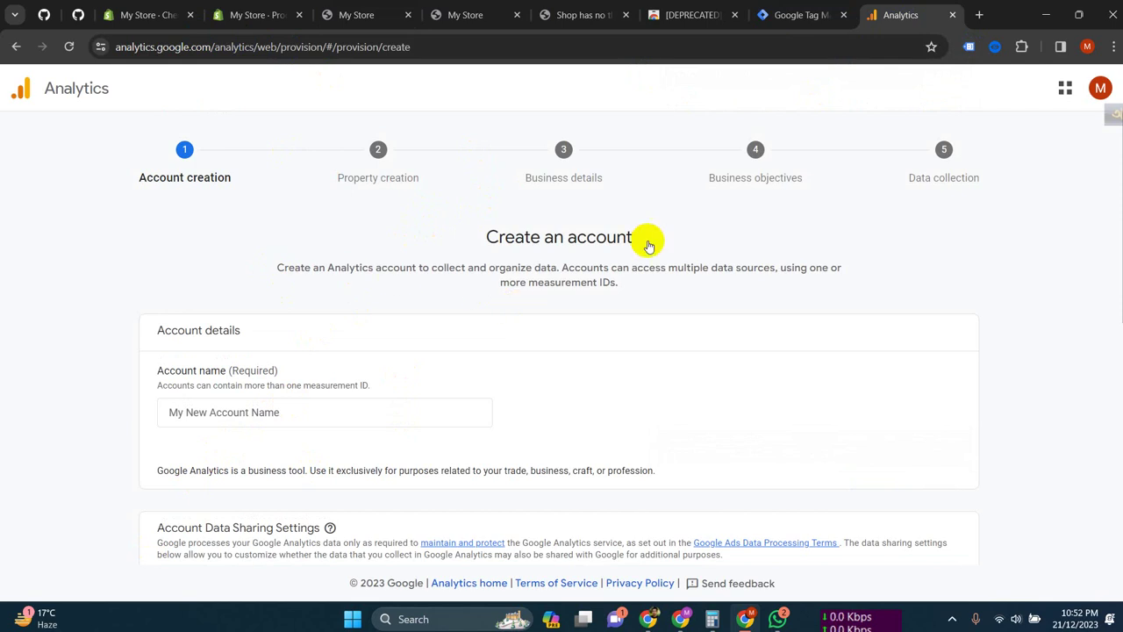
{"action": "left_click", "coordinate": [244, 412]}
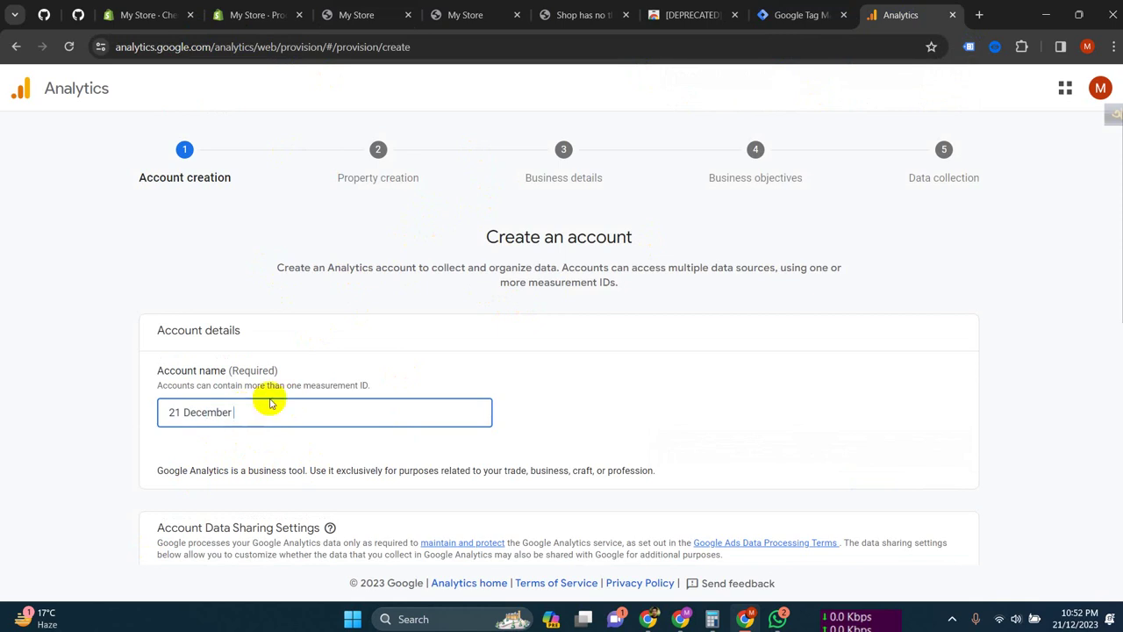
{"action": "scroll", "coordinate": [270, 404], "scroll_direction": "down", "scroll_amount": 3}
{"action": "left_click", "coordinate": [172, 327]}
{"action": "scroll", "coordinate": [163, 360], "scroll_direction": "down", "scroll_amount": 3}
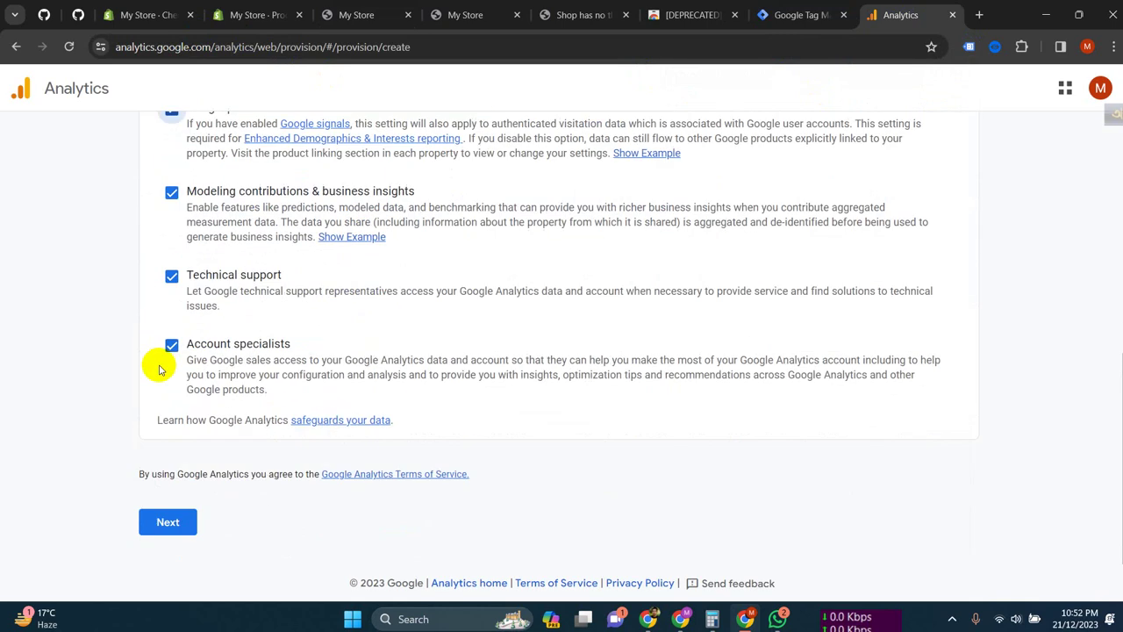
{"action": "left_click", "coordinate": [169, 525]}
Name the property 21 Dec, keep the default United States time zone and US Dollar currency, and continue to the business details
{"action": "left_click", "coordinate": [437, 397]}
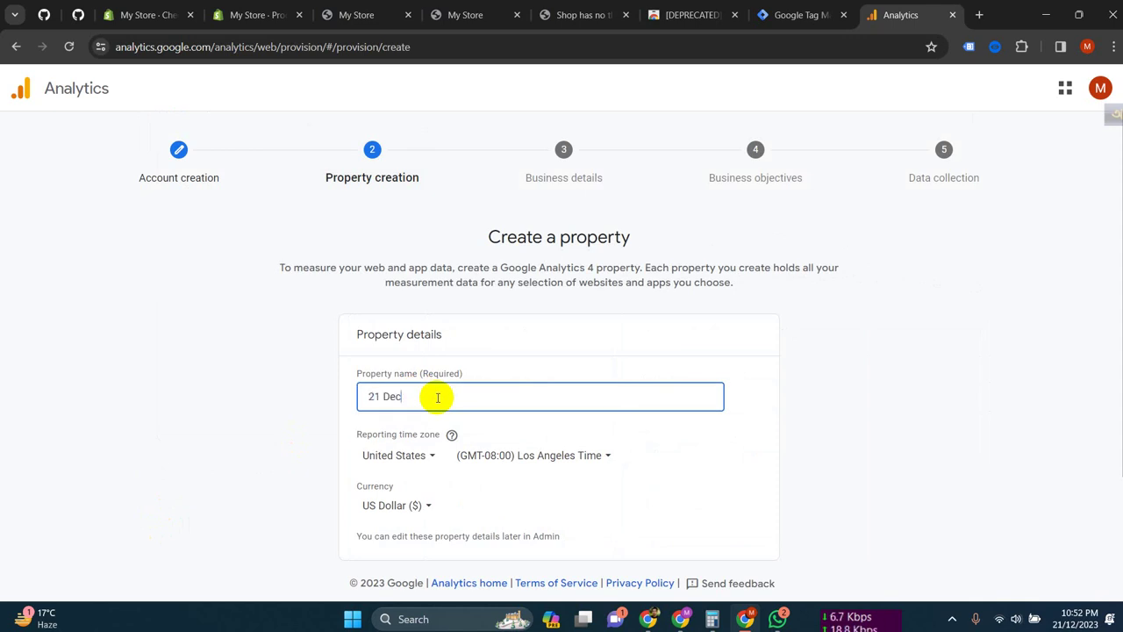
{"action": "scroll", "coordinate": [437, 404], "scroll_direction": "down", "scroll_amount": 1}
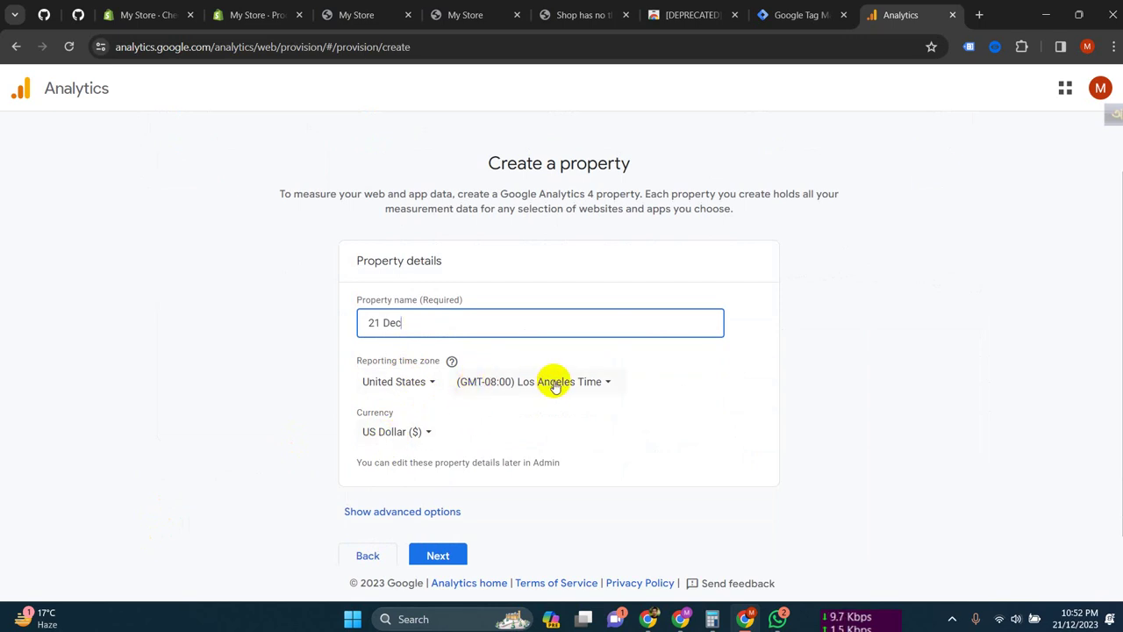
{"action": "scroll", "coordinate": [554, 386], "scroll_direction": "down", "scroll_amount": 1}
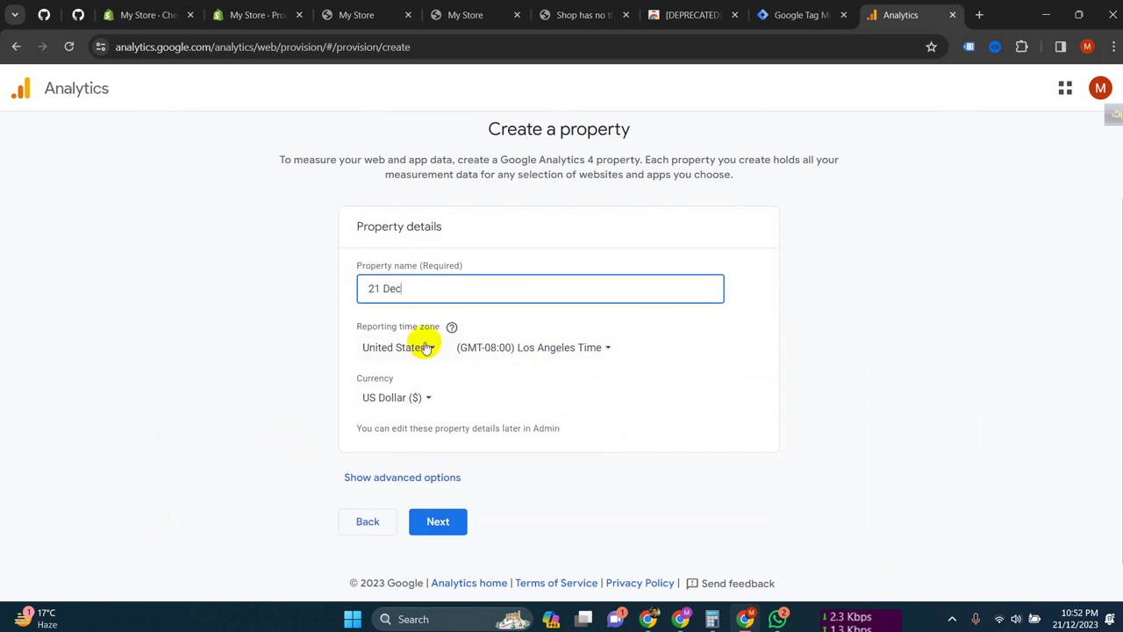
{"action": "left_click", "coordinate": [438, 522]}
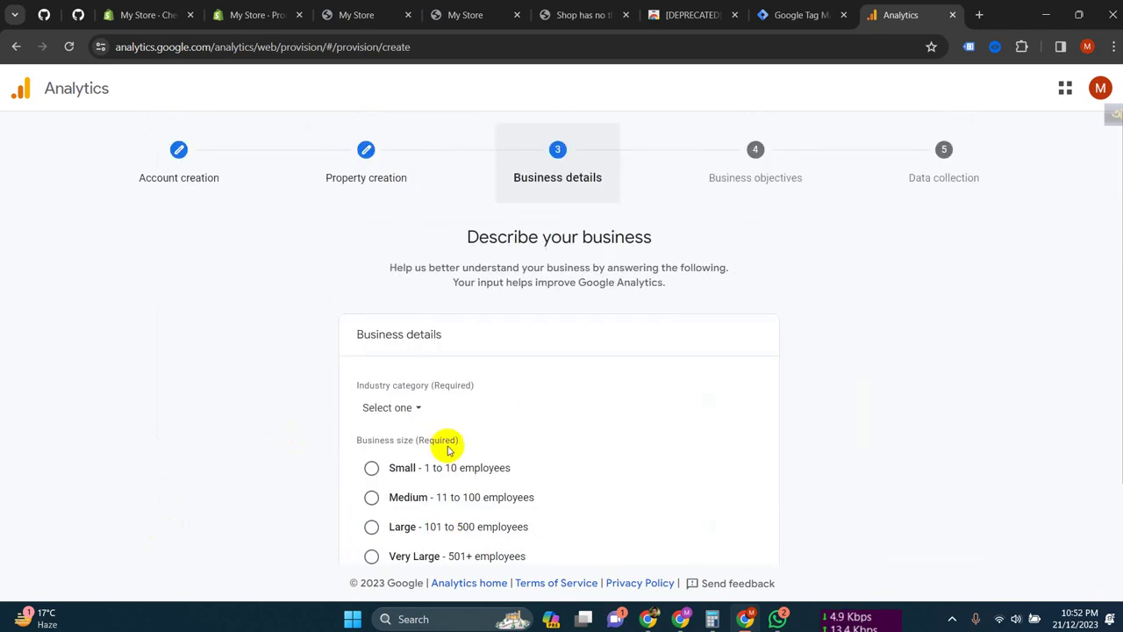
Set the industry category to Home & Garden and the business size to Small - 1 to 10 employees
{"action": "left_click", "coordinate": [390, 407]}
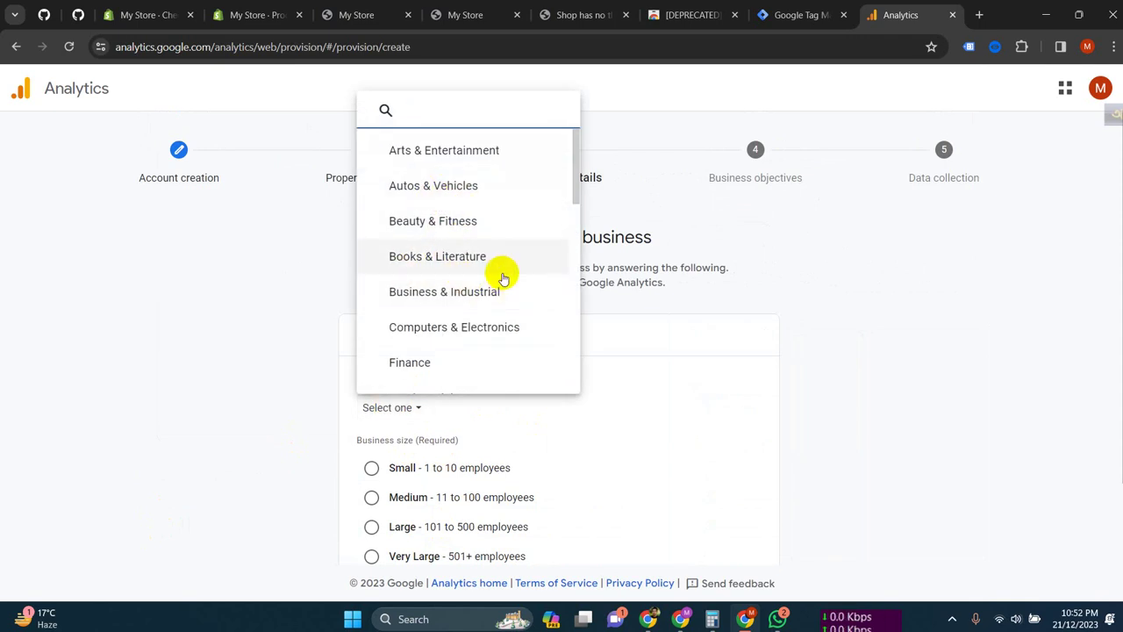
{"action": "scroll", "coordinate": [482, 197], "scroll_direction": "down", "scroll_amount": 2}
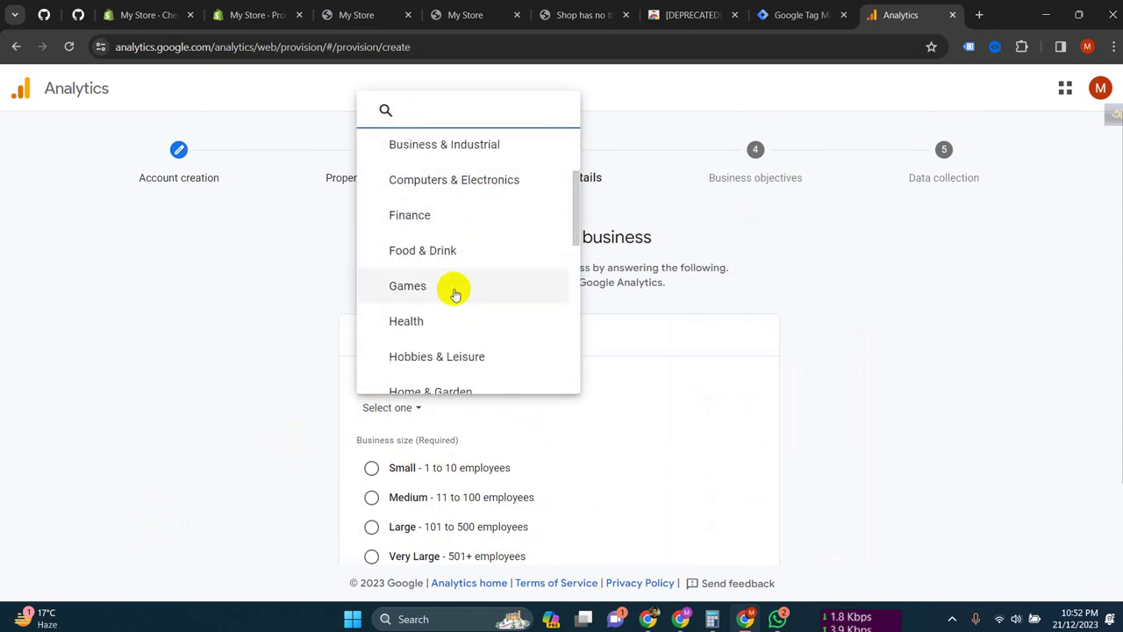
{"action": "scroll", "coordinate": [454, 290], "scroll_direction": "down", "scroll_amount": 2}
{"action": "left_click", "coordinate": [472, 245]}
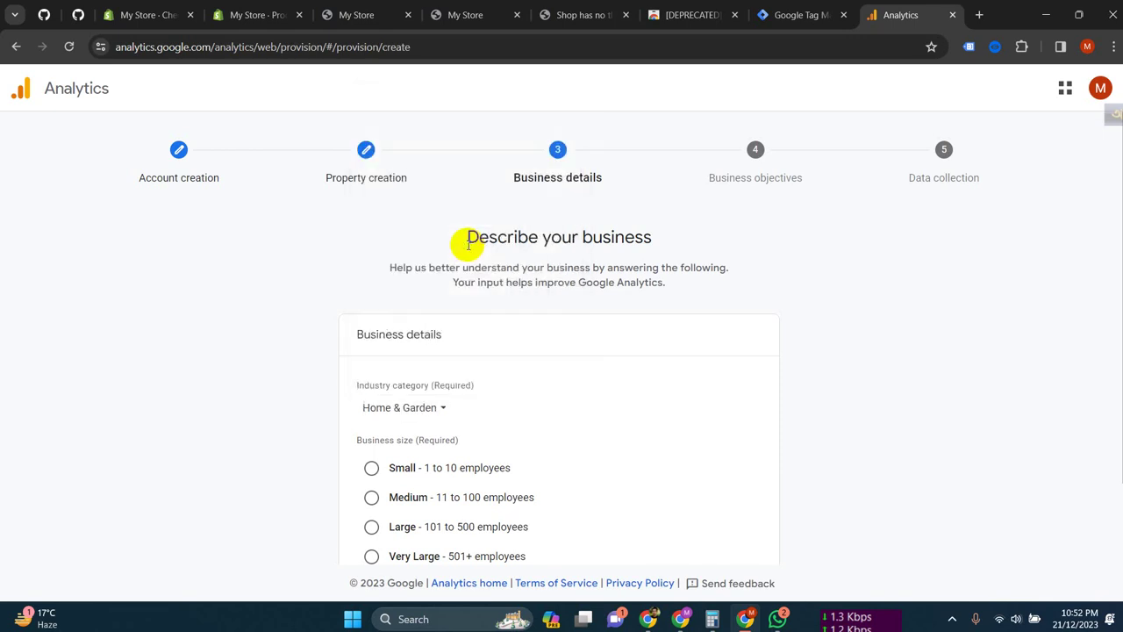
{"action": "scroll", "coordinate": [517, 356], "scroll_direction": "down", "scroll_amount": 1}
{"action": "left_click", "coordinate": [423, 369]}
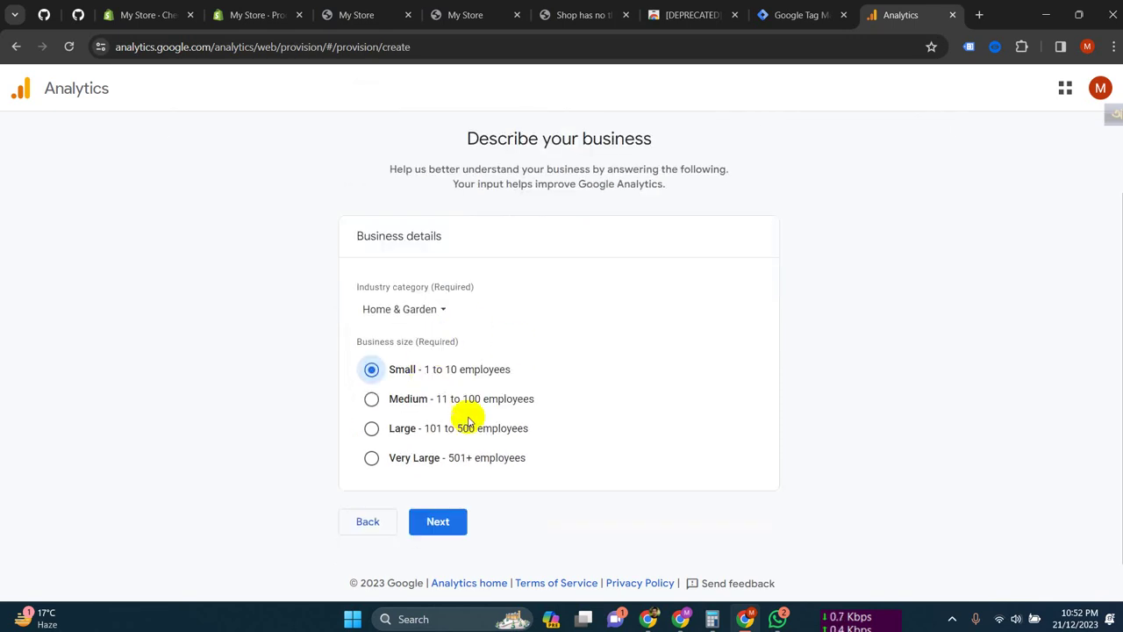
Continue to the business objectives, select Generate leads and Drive online sales, and create the property
{"action": "left_click", "coordinate": [448, 518]}
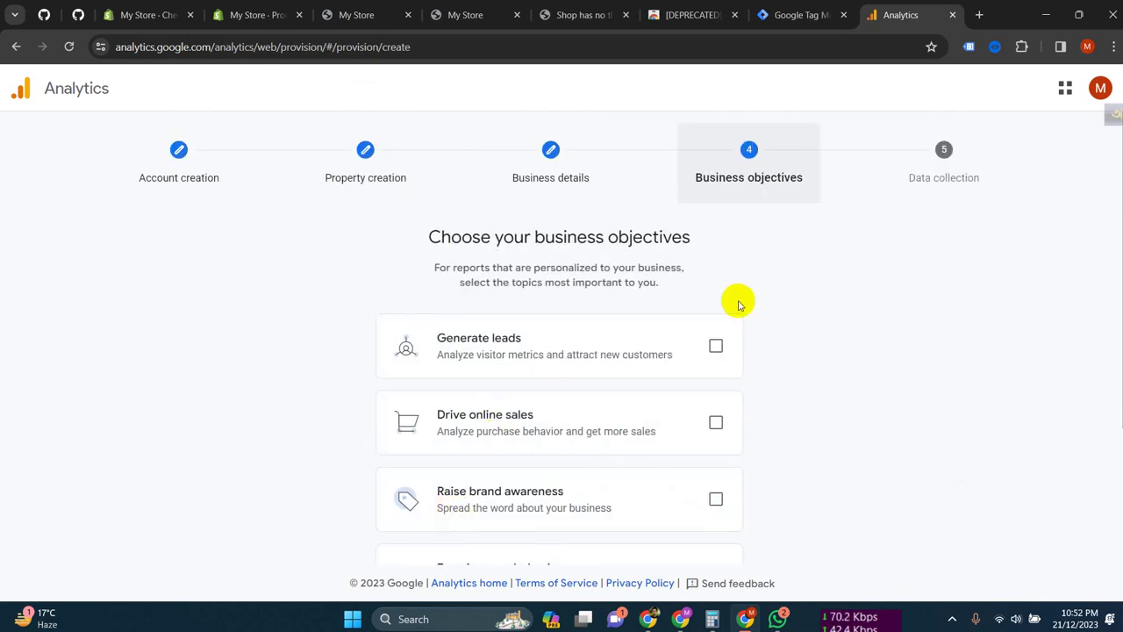
{"action": "left_click", "coordinate": [715, 347]}
{"action": "scroll", "coordinate": [711, 351], "scroll_direction": "down", "scroll_amount": 2}
{"action": "left_click", "coordinate": [715, 230]}
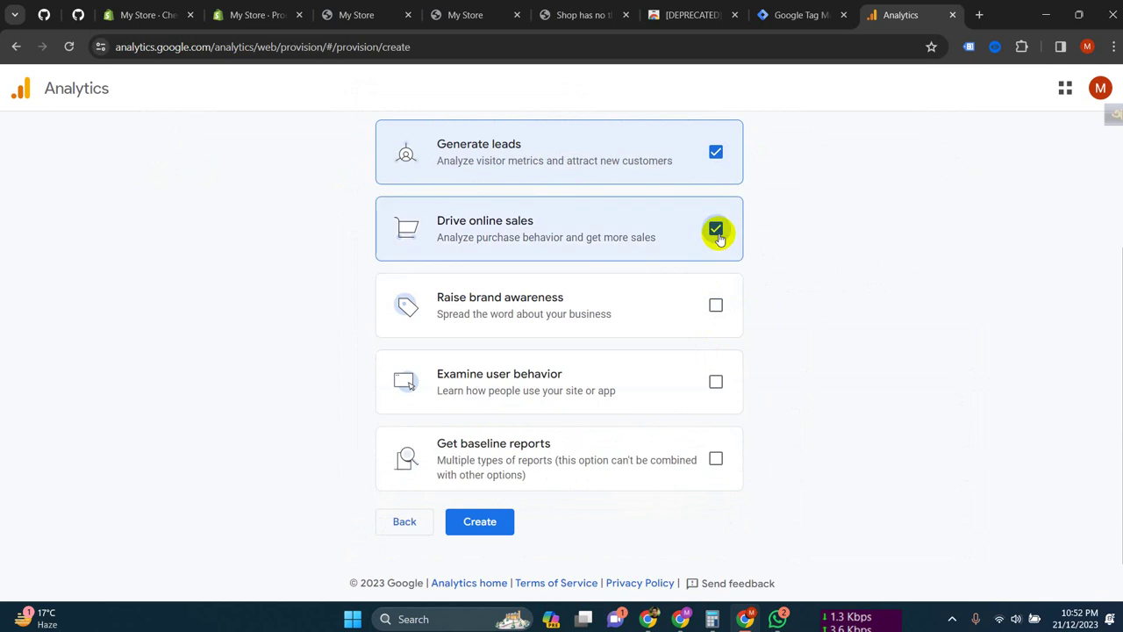
{"action": "left_click", "coordinate": [496, 521]}
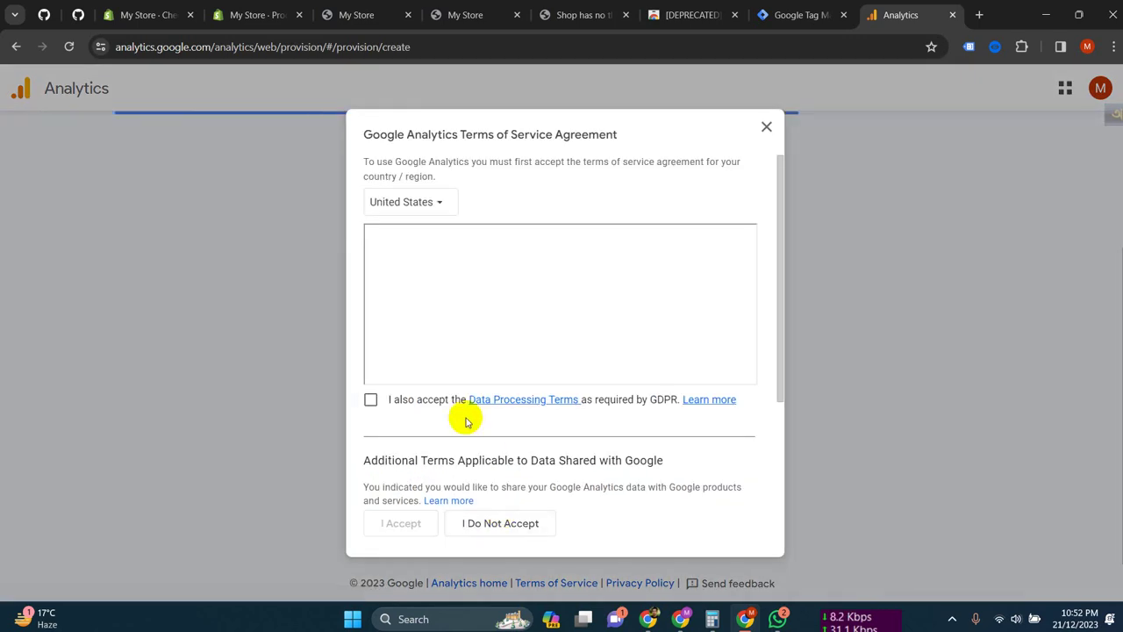
Accept the Google Analytics terms of service for the United States, including the data processing and Measurement Controller-Controller Data Protection Terms
{"action": "left_click", "coordinate": [393, 402]}
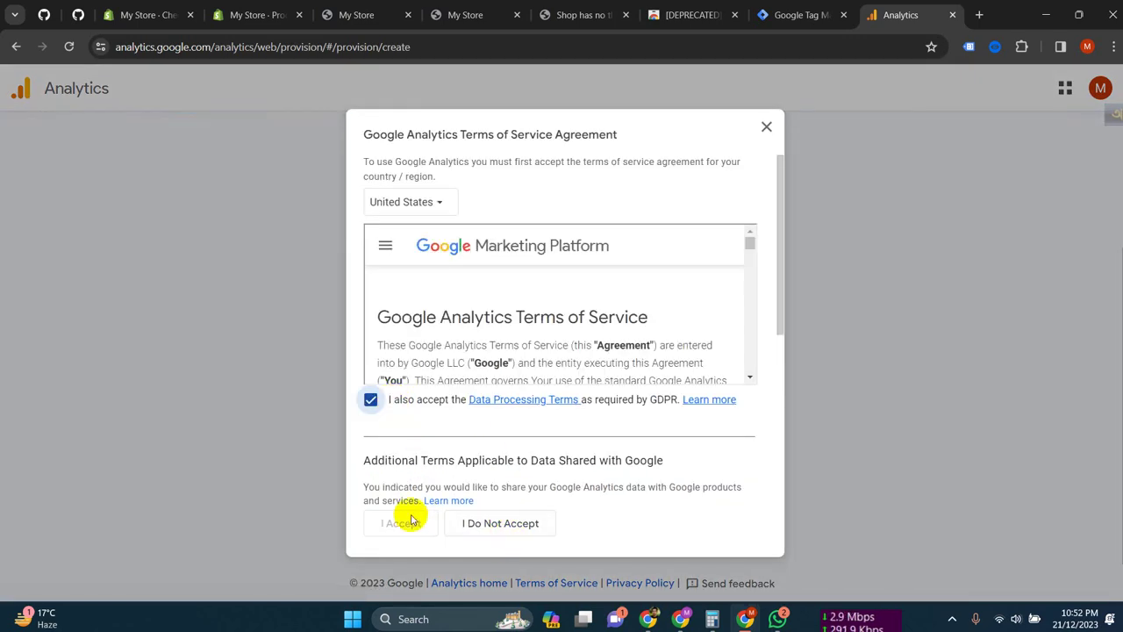
{"action": "scroll", "coordinate": [526, 312], "scroll_direction": "down", "scroll_amount": 10}
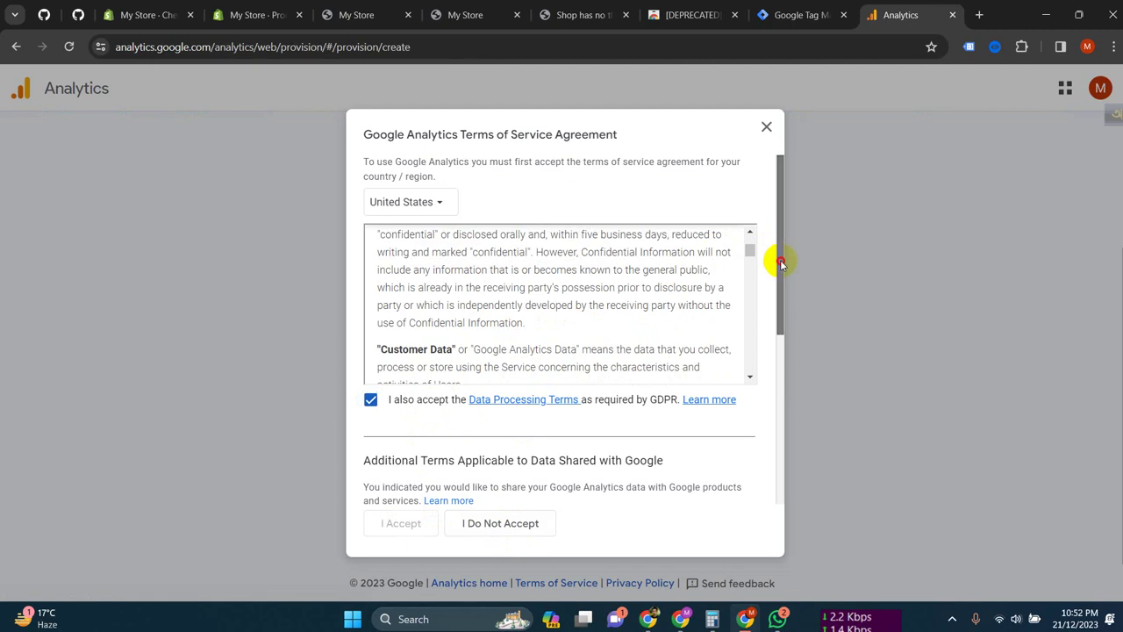
{"action": "left_click_drag", "start_coordinate": [780, 258], "coordinate": [777, 456]}
{"action": "left_click", "coordinate": [370, 474]}
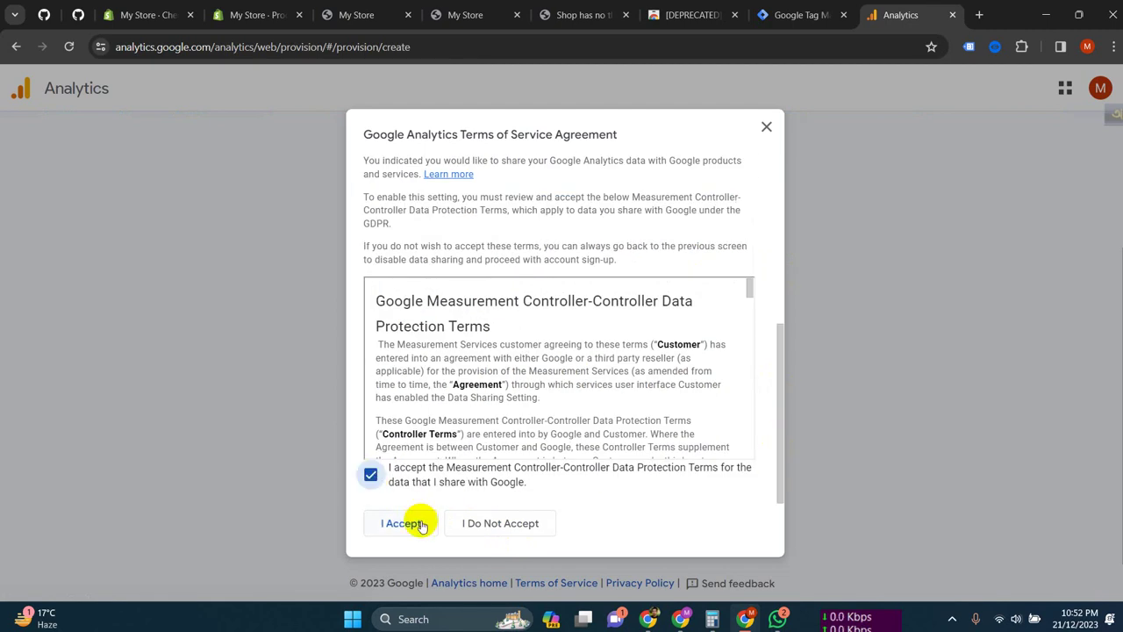
{"action": "left_click", "coordinate": [411, 523]}
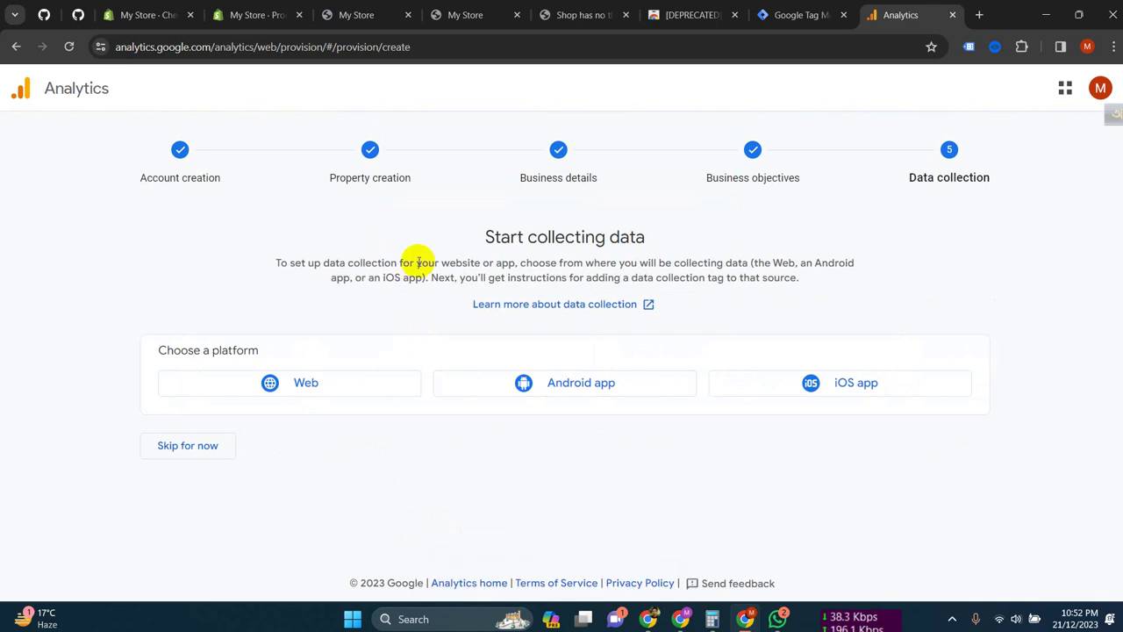
{"action": "left_click", "coordinate": [269, 386]}
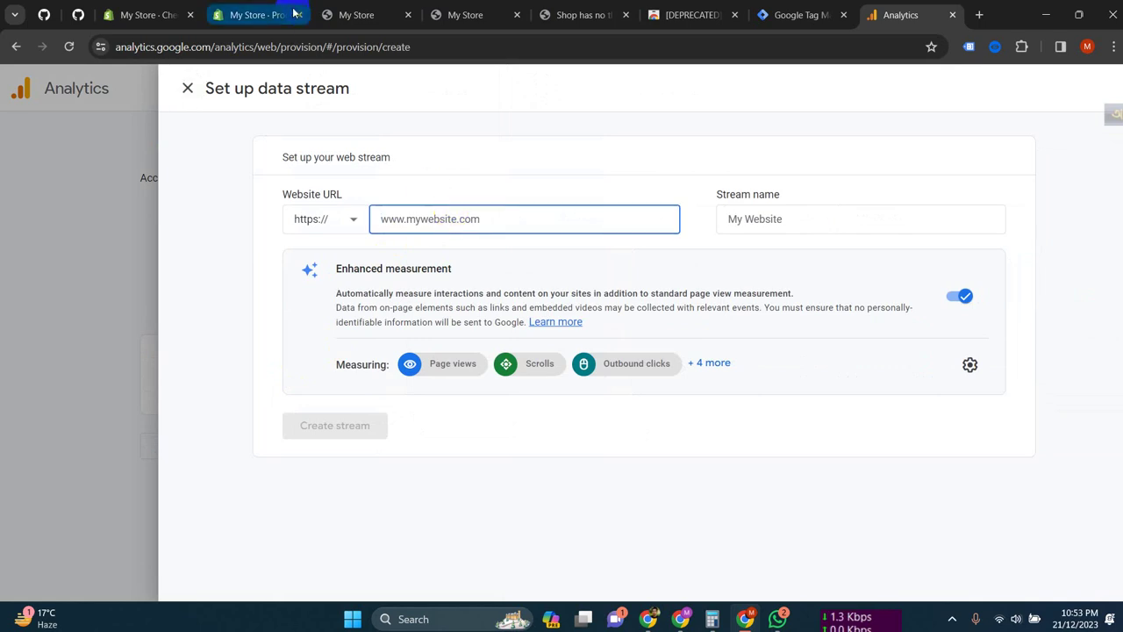
{"action": "left_click", "coordinate": [360, 15]}
{"action": "left_click", "coordinate": [268, 47]}
{"action": "key", "text": "ctrl+c"}
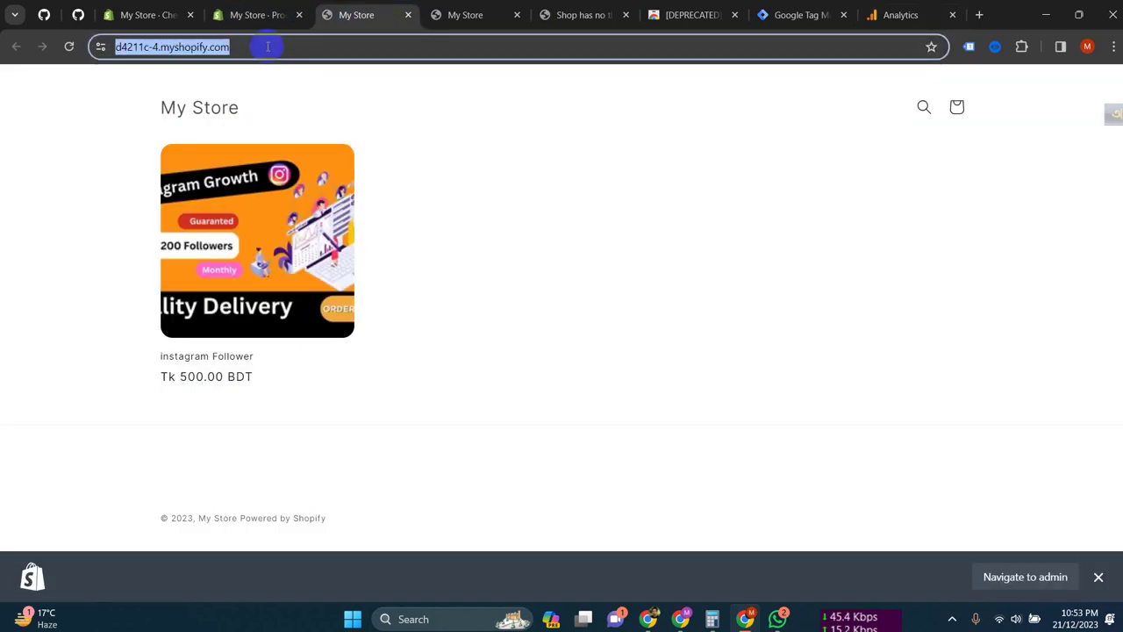
{"action": "left_click", "coordinate": [873, 12]}
{"action": "key", "text": "ctrl+v"}
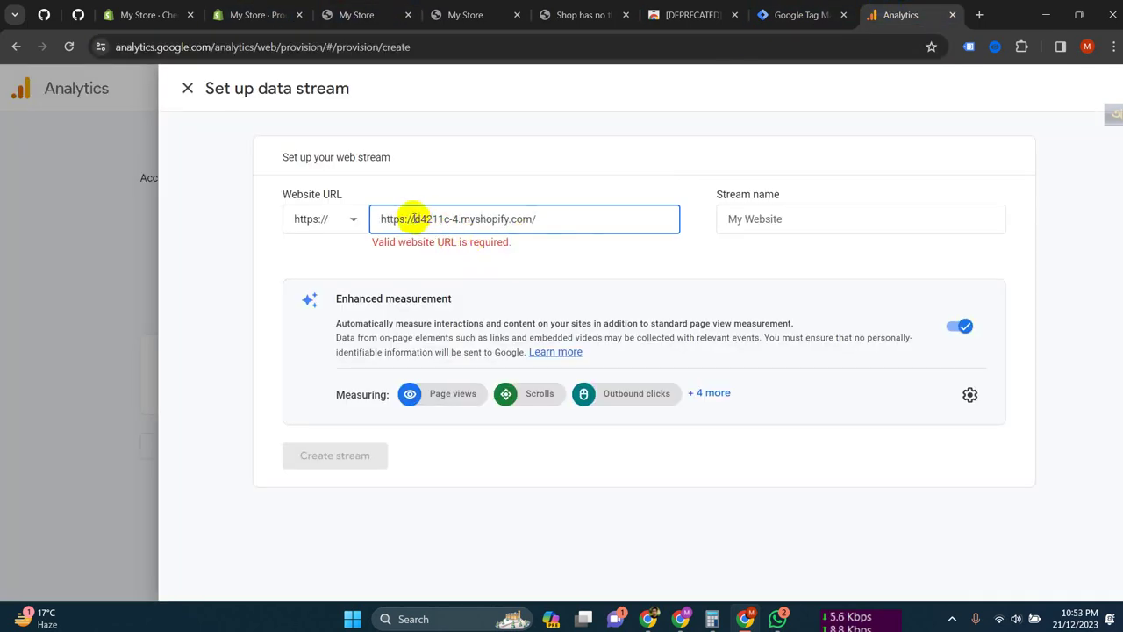
{"action": "left_click_drag", "start_coordinate": [416, 218], "coordinate": [295, 219]}
{"action": "key", "text": "BackSpace"}
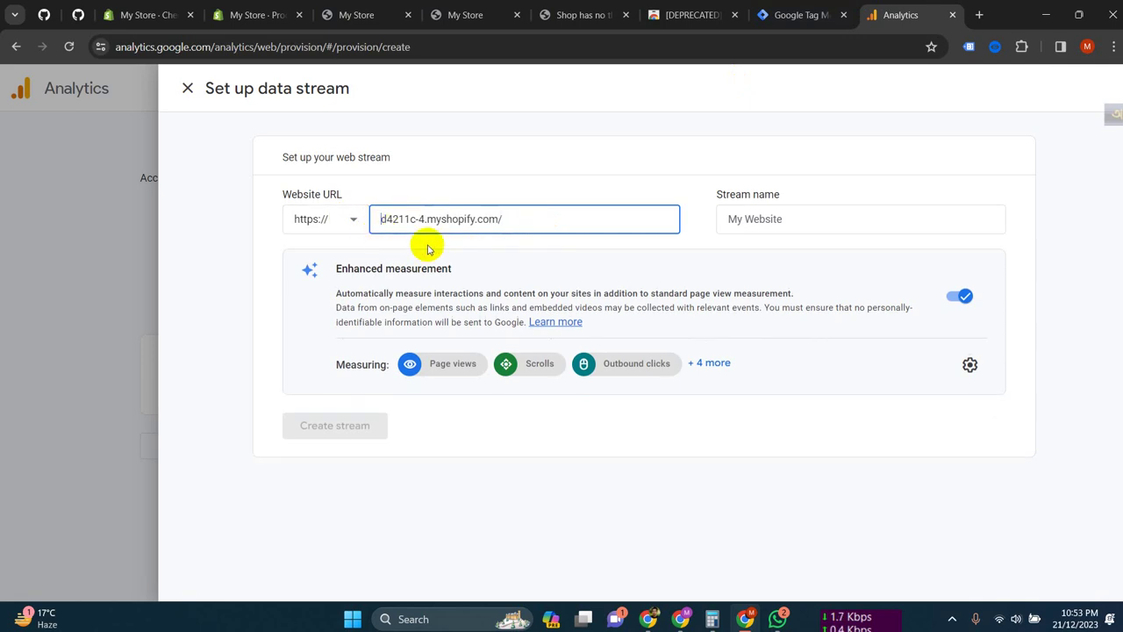
Name the web stream 21, create it, and dismiss the installation instructions
{"action": "left_click", "coordinate": [801, 223]}
{"action": "type", "text": "21"}
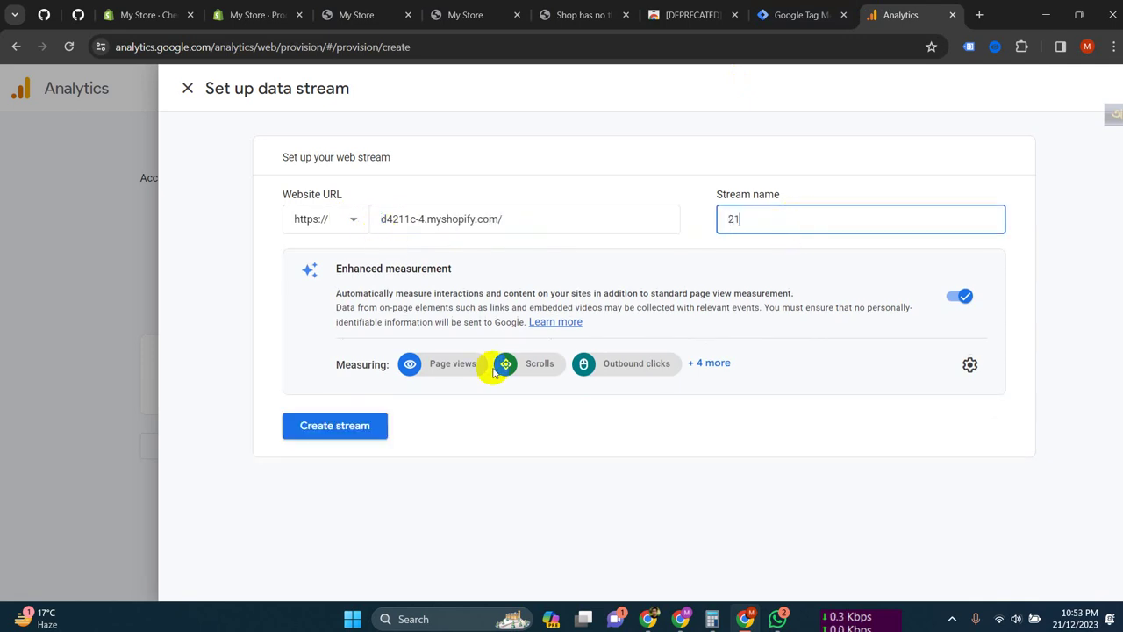
{"action": "left_click", "coordinate": [371, 425]}
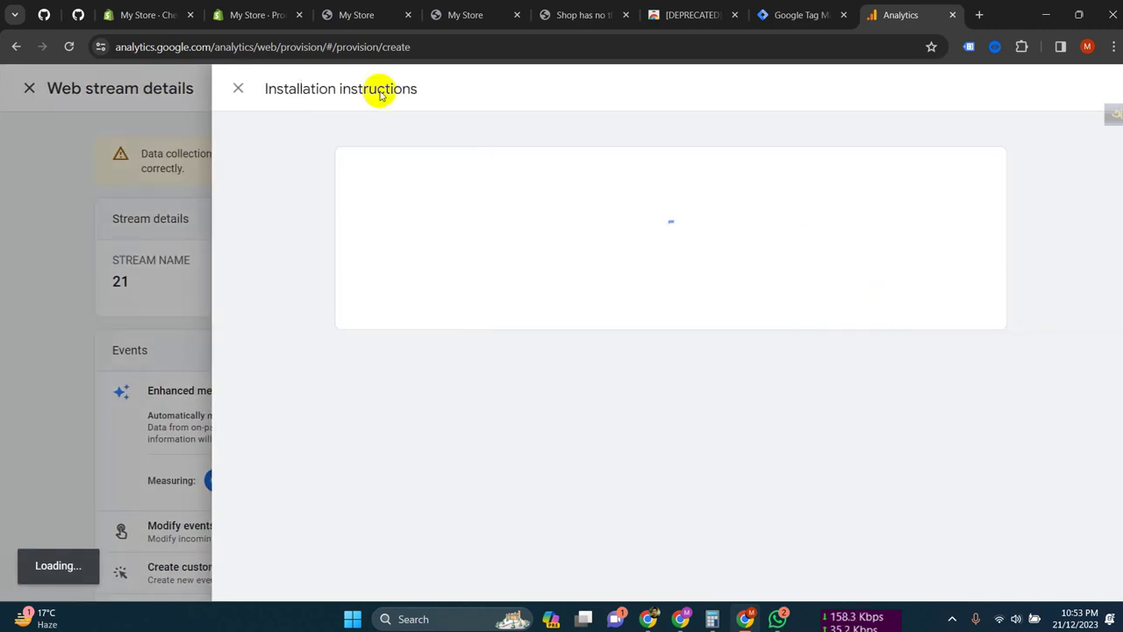
{"action": "left_click", "coordinate": [158, 226]}
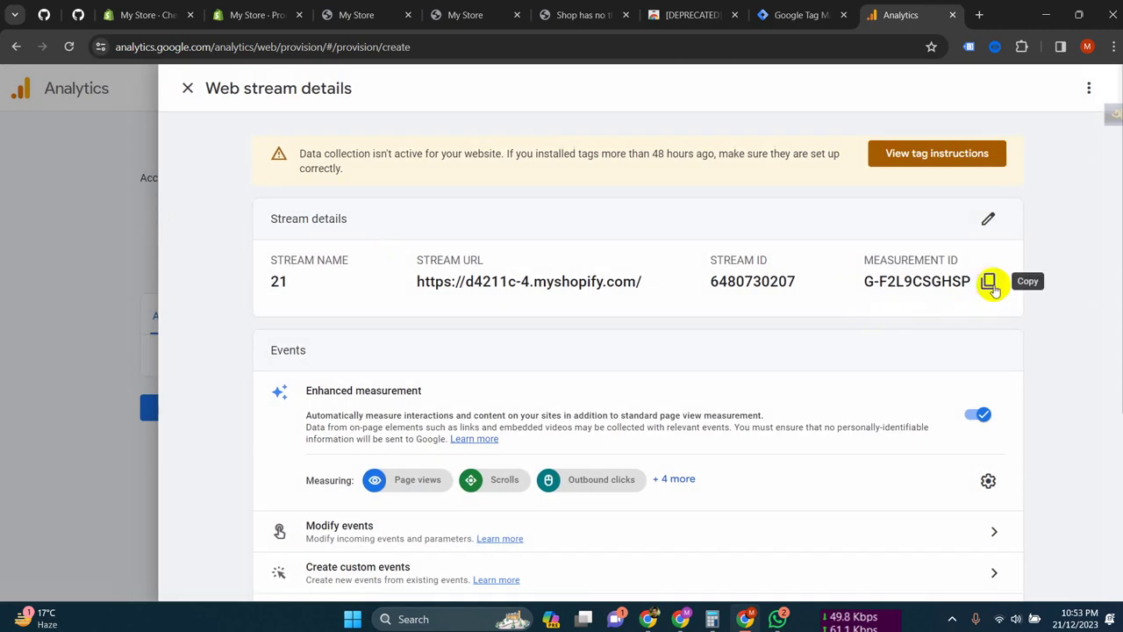
Copy the stream's measurement ID, switch to Google Tag Manager, and add a Google Tag that uses it as the Tag ID
{"action": "left_click", "coordinate": [989, 281]}
{"action": "left_click", "coordinate": [813, 15]}
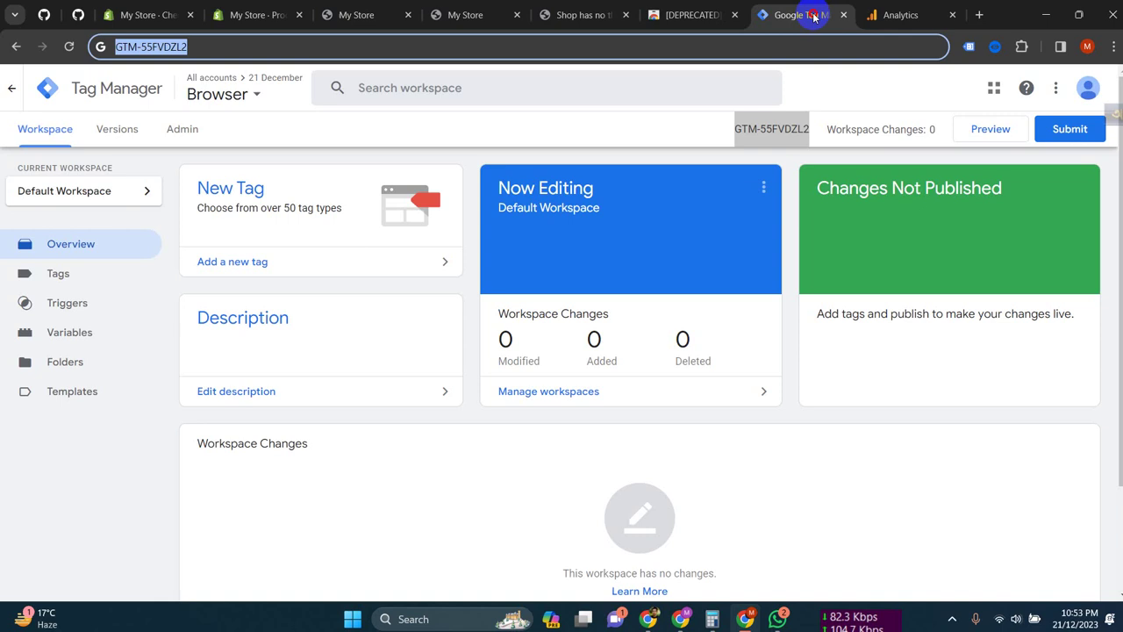
{"action": "left_click", "coordinate": [263, 260]}
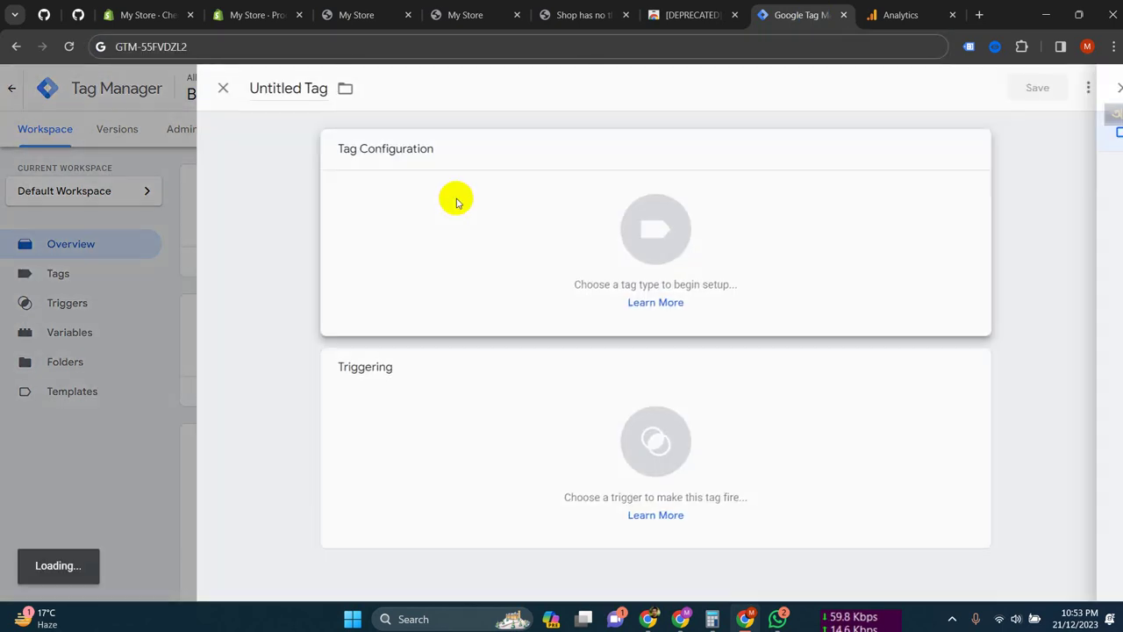
{"action": "left_click", "coordinate": [461, 204]}
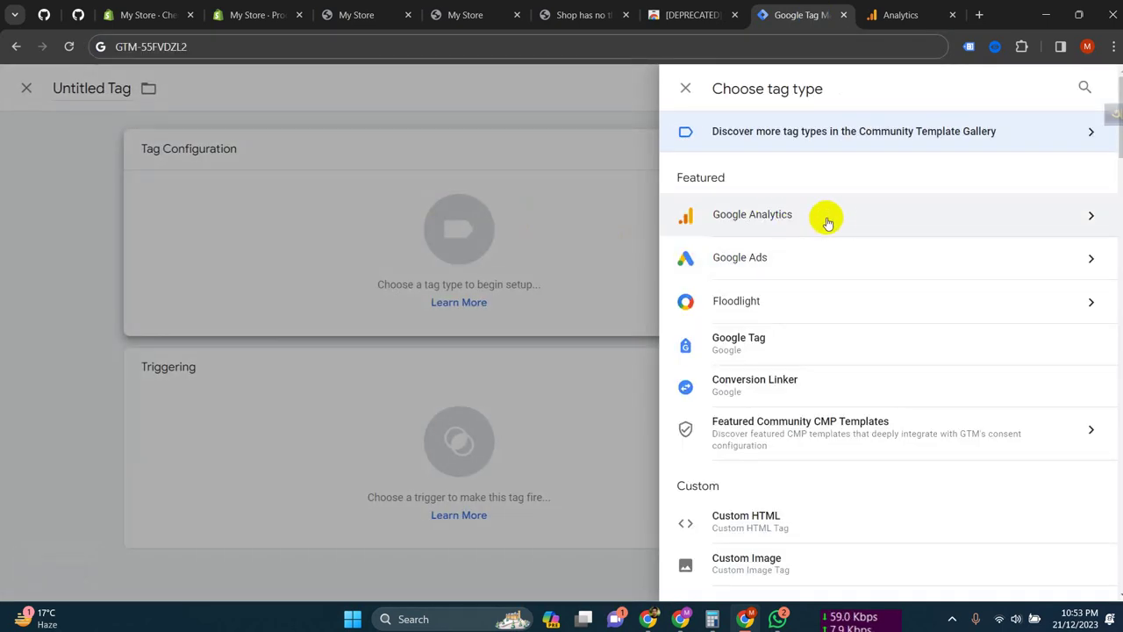
{"action": "left_click", "coordinate": [827, 220]}
{"action": "left_click", "coordinate": [761, 192]}
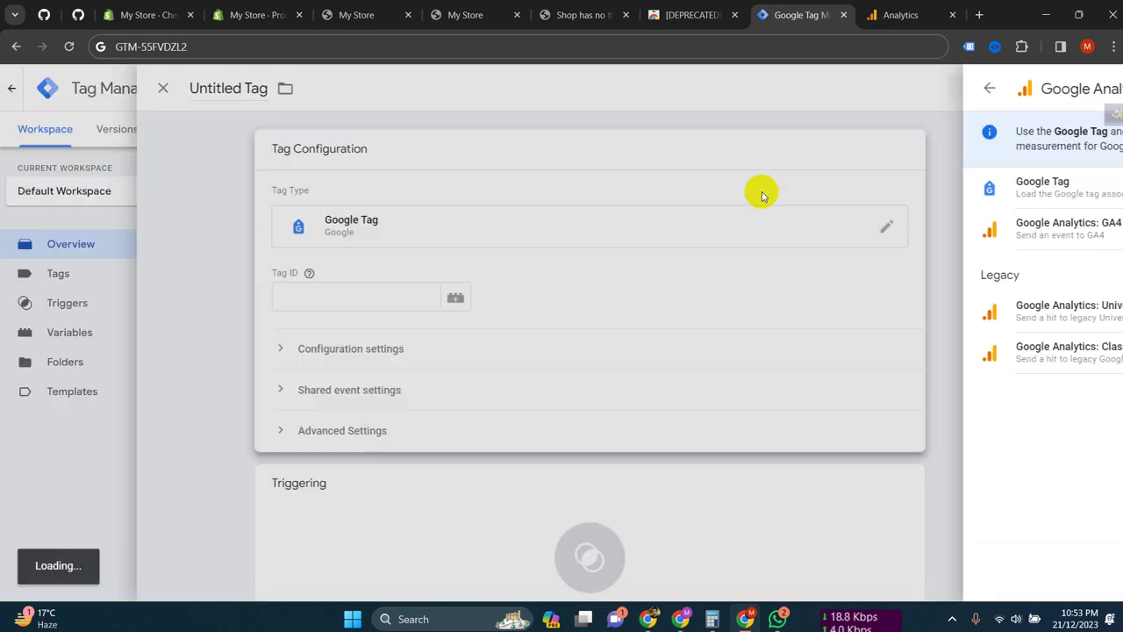
{"action": "left_click", "coordinate": [386, 300]}
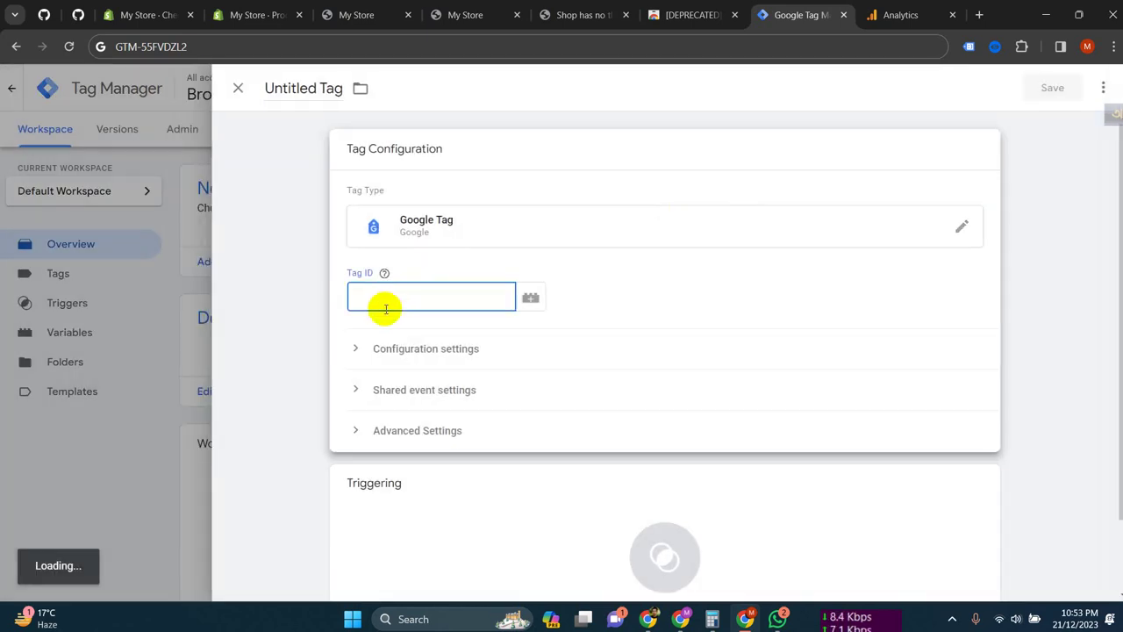
{"action": "key", "text": "ctrl+v"}
Set the tag to fire on the All Pages trigger, name it GA4 - All page - tag, and save it
{"action": "left_click", "coordinate": [536, 518]}
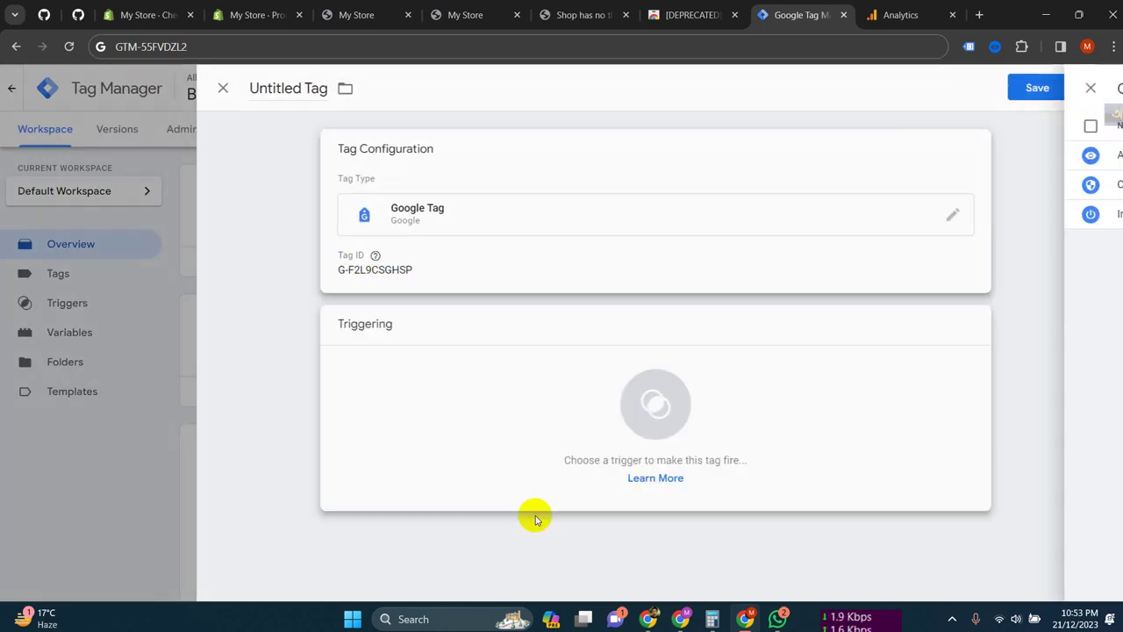
{"action": "left_click", "coordinate": [376, 166]}
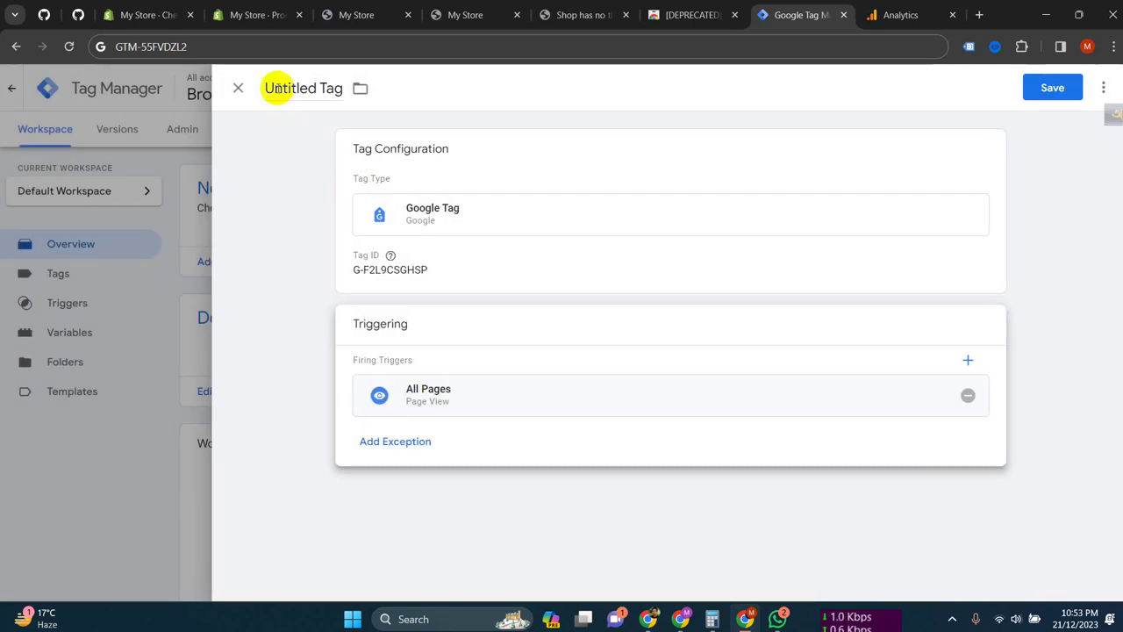
{"action": "left_click", "coordinate": [276, 88]}
{"action": "type", "text": "GA4 - All page - ta"}
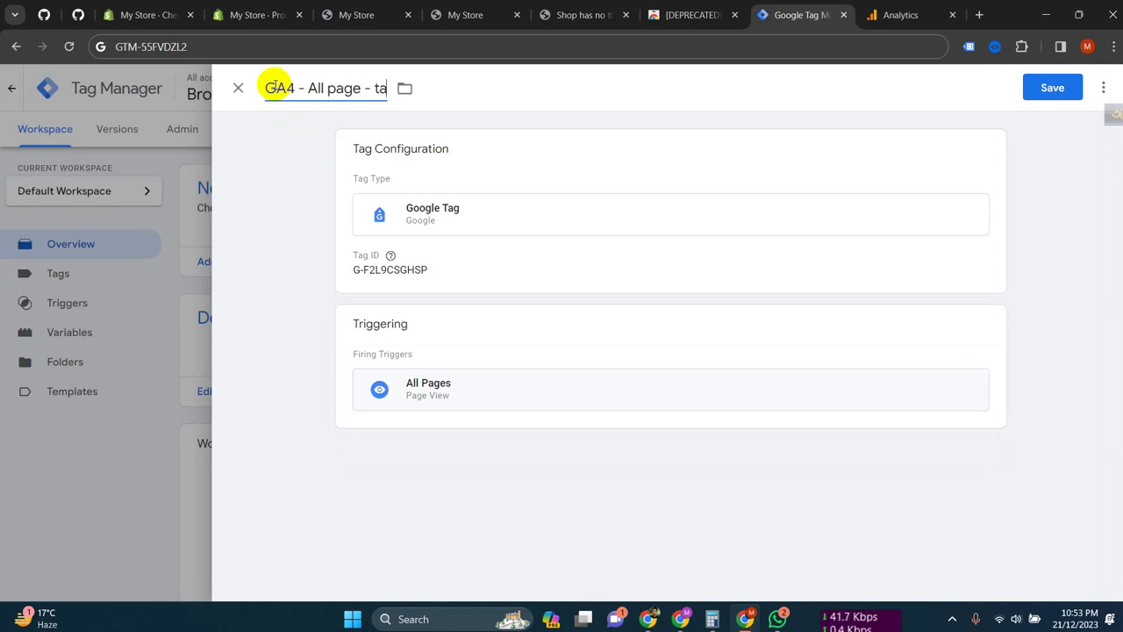
{"action": "type", "text": "g"}
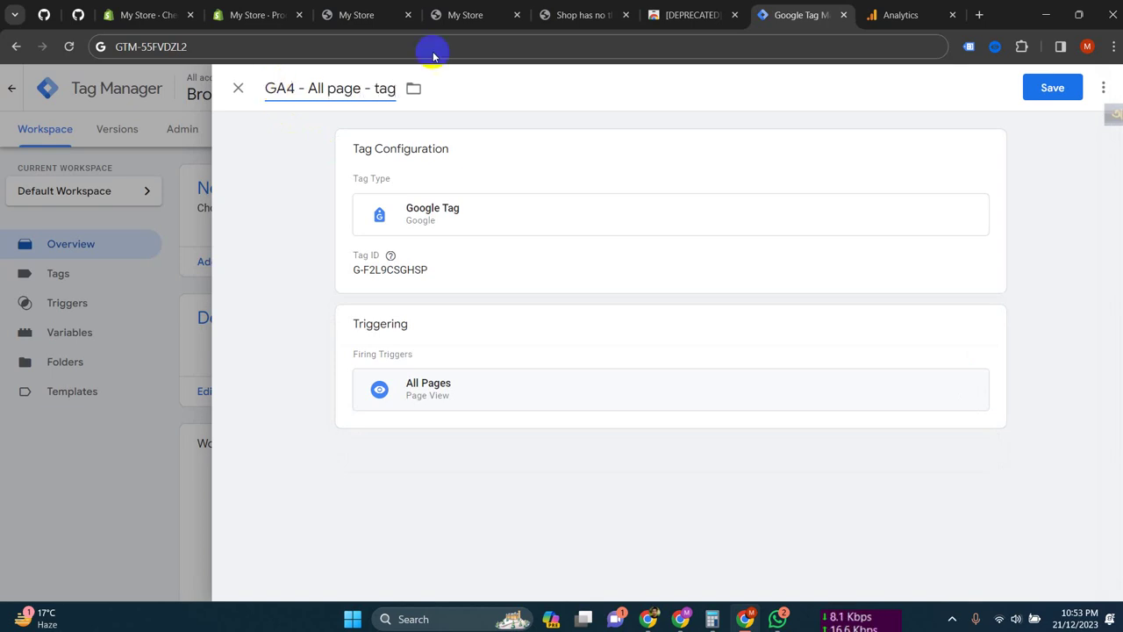
{"action": "left_click", "coordinate": [1033, 86]}
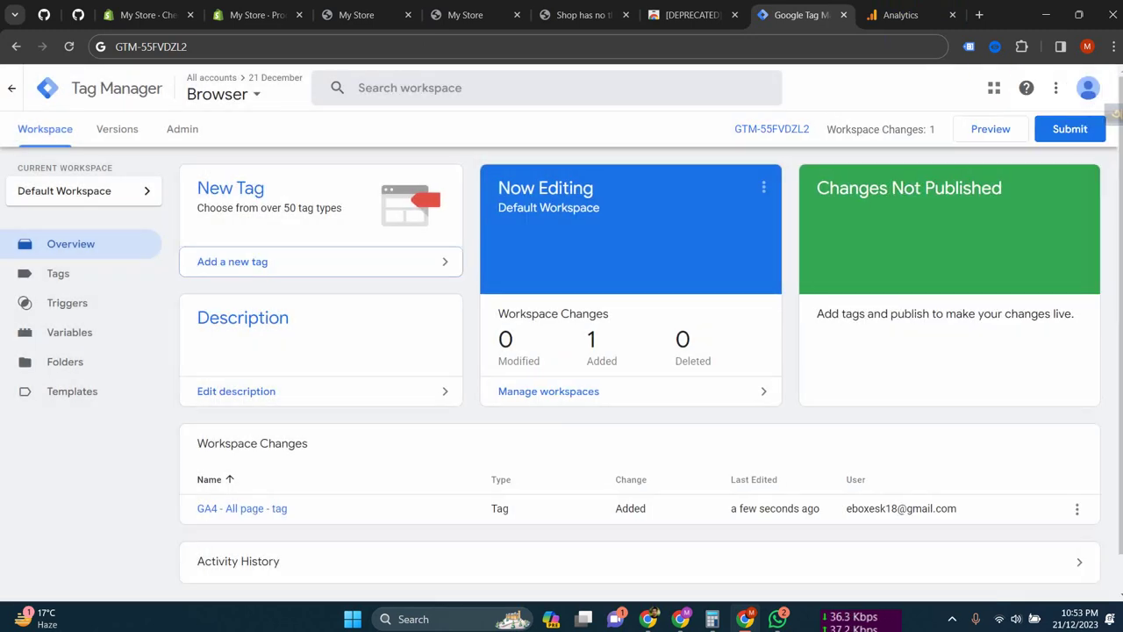
Submit and publish the workspace changes without adding a version name or description
{"action": "left_click", "coordinate": [1064, 128]}
{"action": "left_click", "coordinate": [1074, 88]}
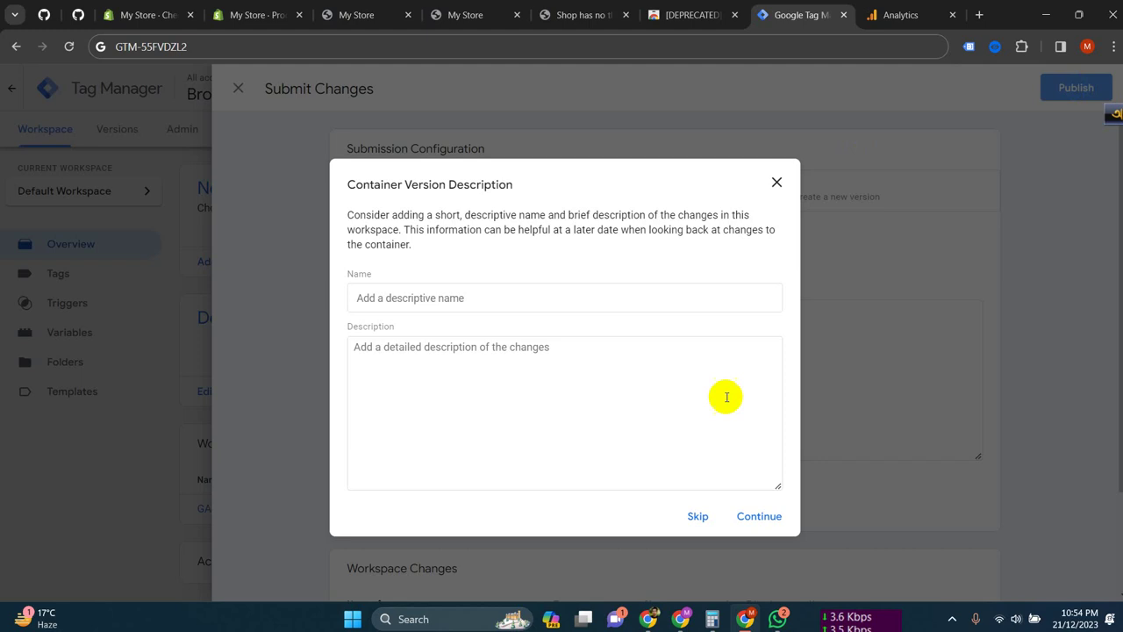
{"action": "left_click", "coordinate": [760, 515]}
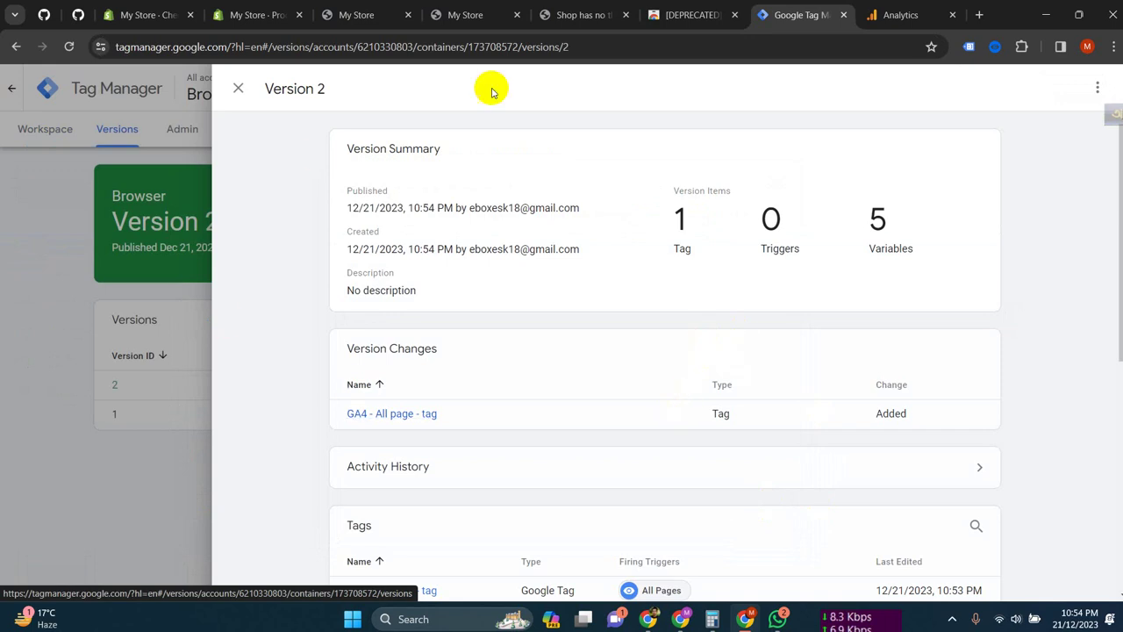
Reload the storefront and check which tags Tag Assistant Legacy detects, repeat the check, and return to Google Tag Manager
{"action": "left_click", "coordinate": [788, 18]}
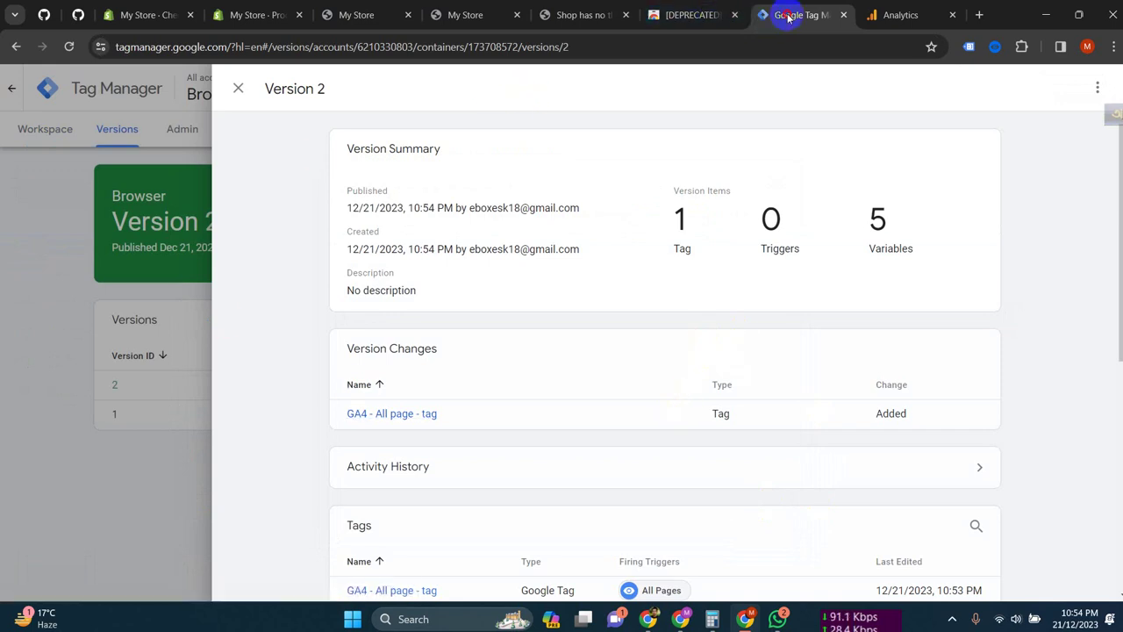
{"action": "left_click", "coordinate": [902, 15]}
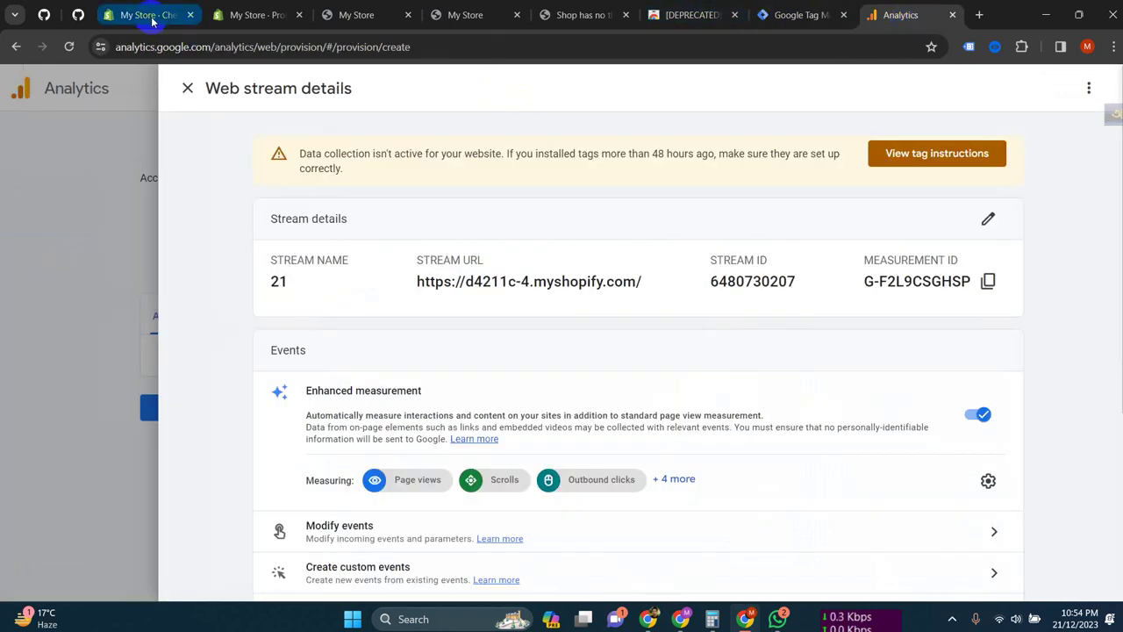
{"action": "left_click", "coordinate": [355, 16]}
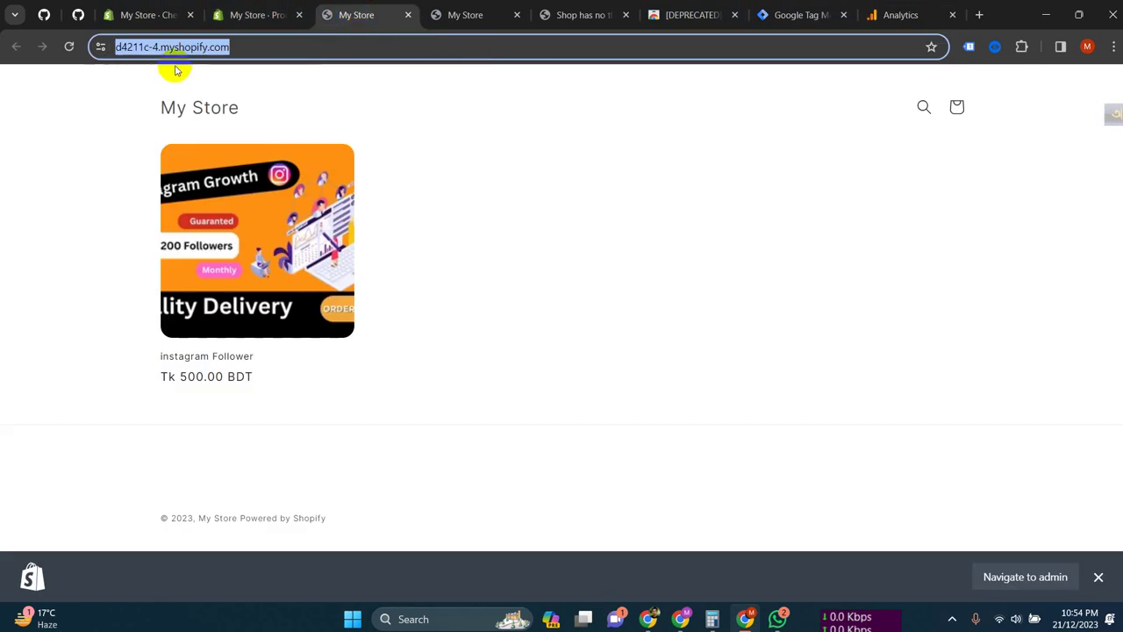
{"action": "left_click", "coordinate": [70, 46]}
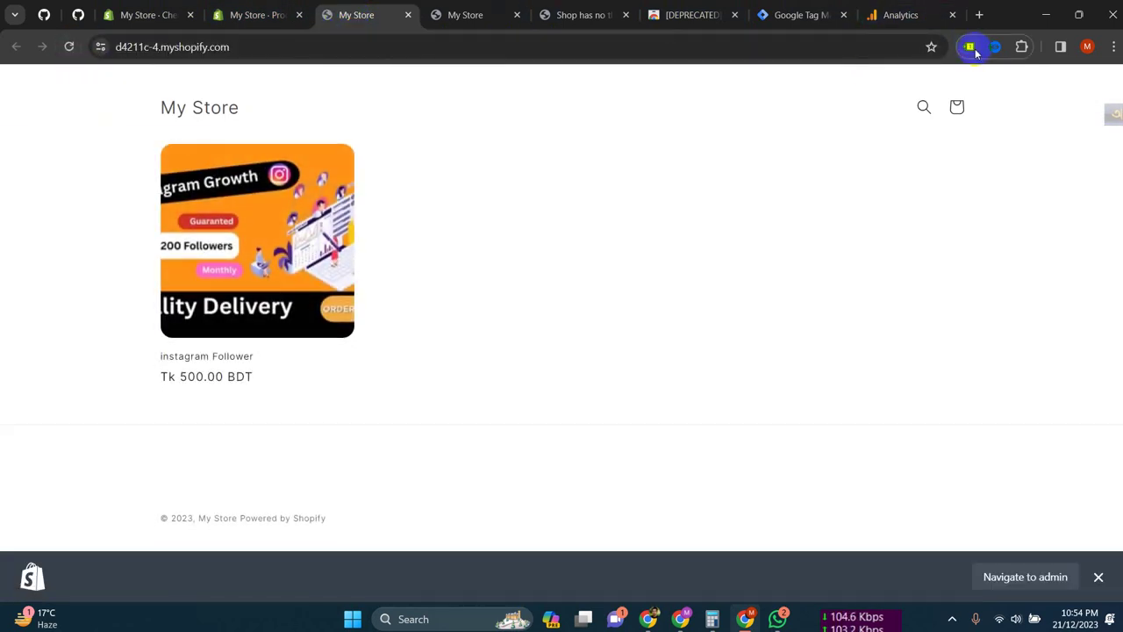
{"action": "left_click", "coordinate": [971, 47]}
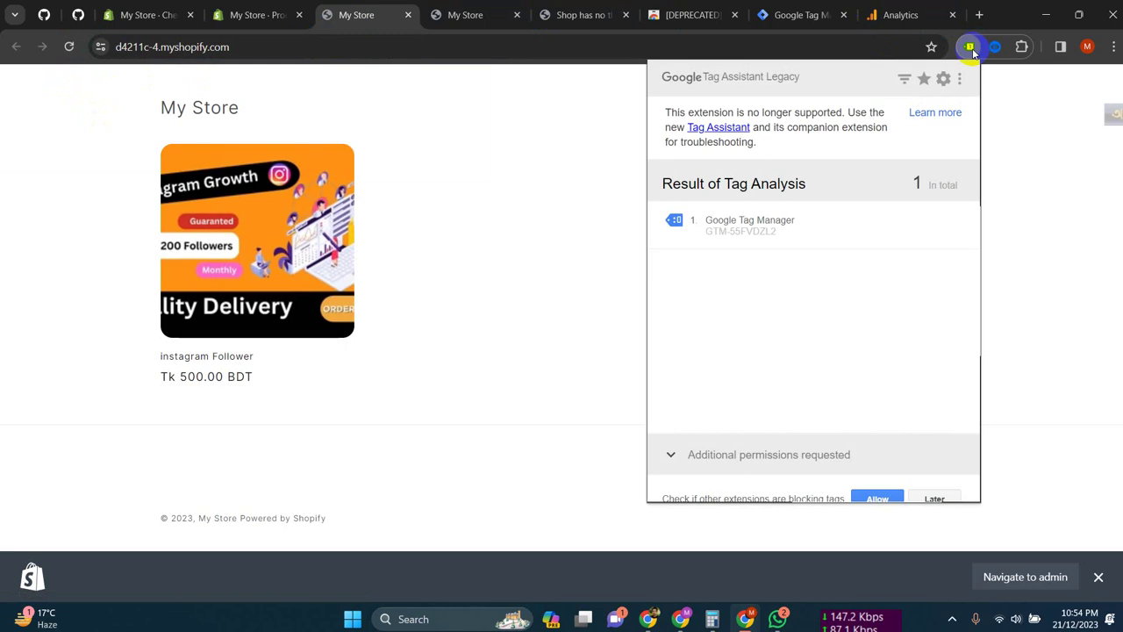
{"action": "left_click", "coordinate": [393, 137]}
{"action": "left_click", "coordinate": [69, 47]}
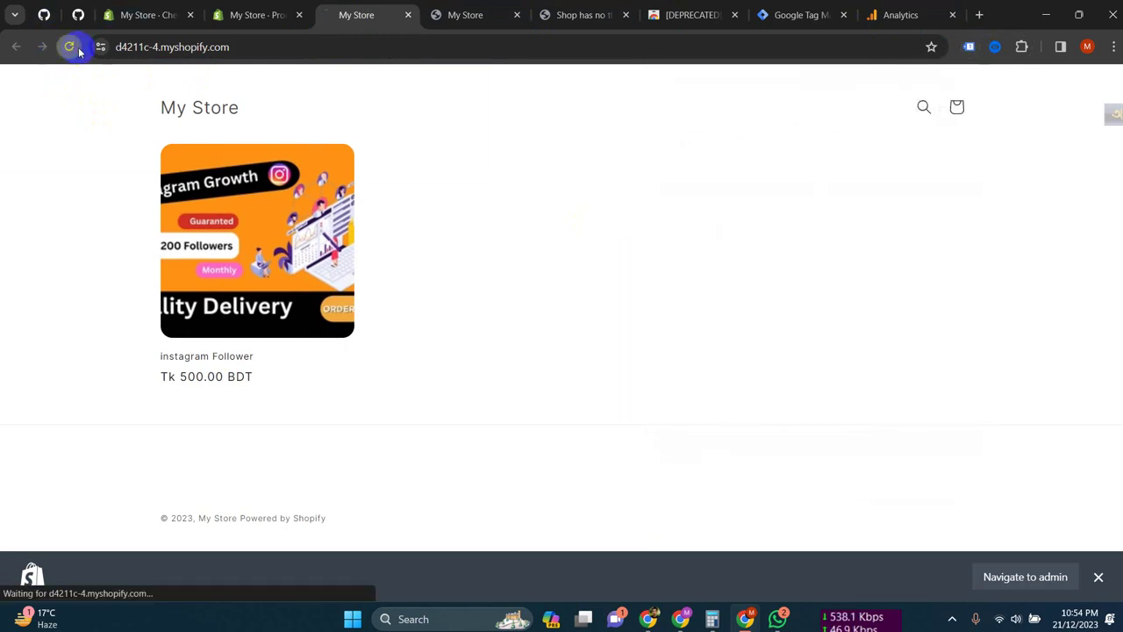
{"action": "left_click", "coordinate": [969, 48]}
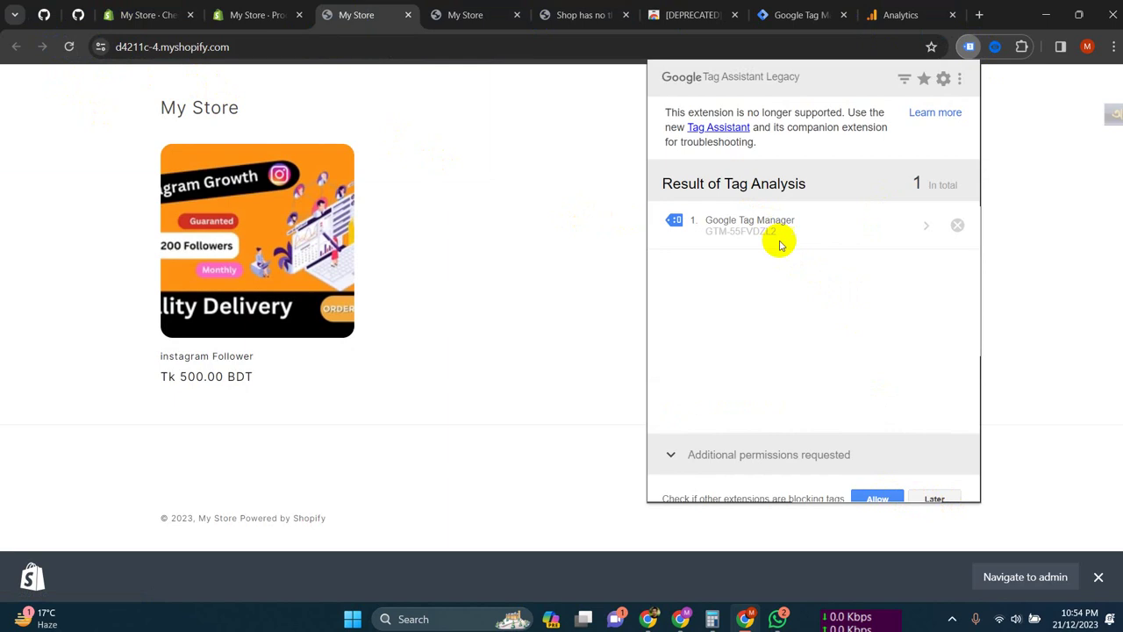
{"action": "left_click", "coordinate": [577, 258]}
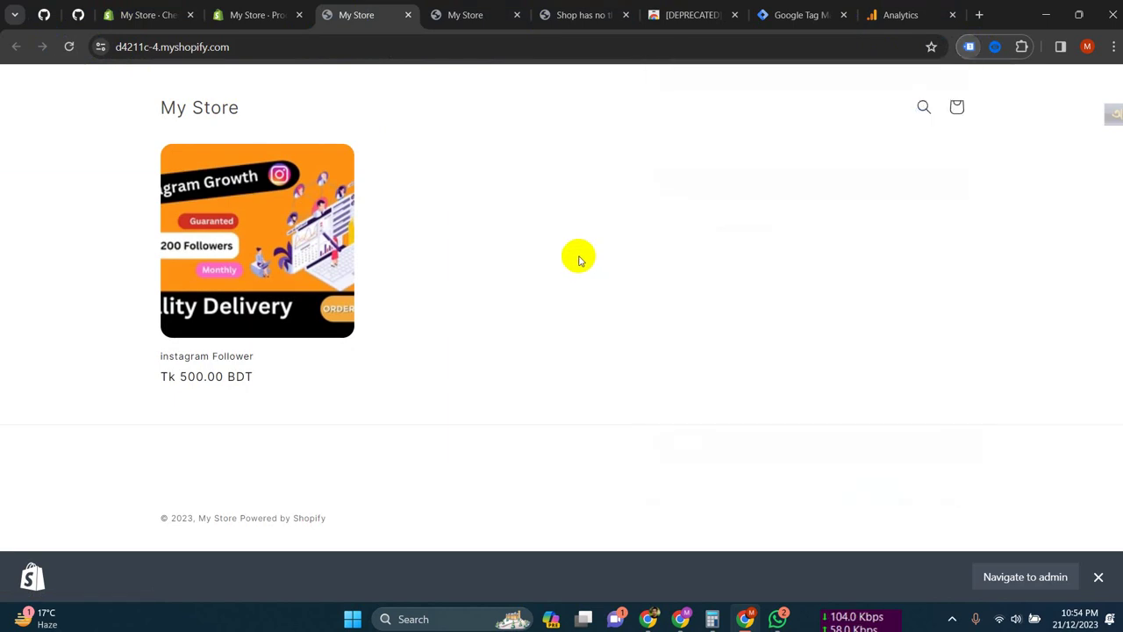
{"action": "left_click", "coordinate": [800, 15]}
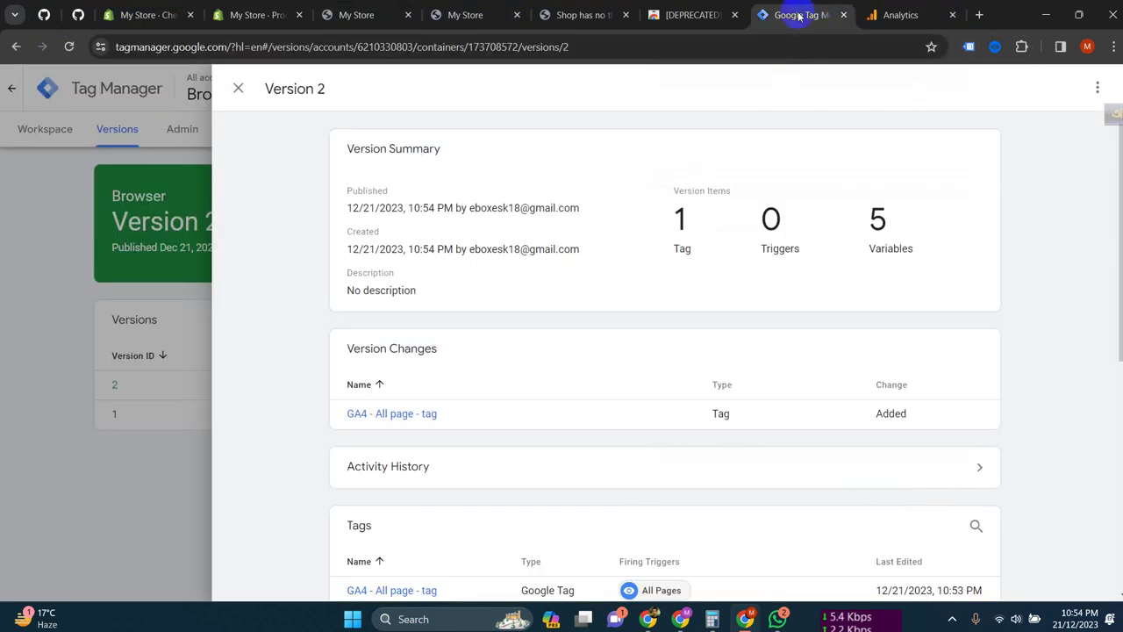
Close the published version's details and return to the container's workspace overview
{"action": "left_click", "coordinate": [237, 88]}
{"action": "left_click", "coordinate": [167, 131]}
{"action": "left_click", "coordinate": [72, 138]}
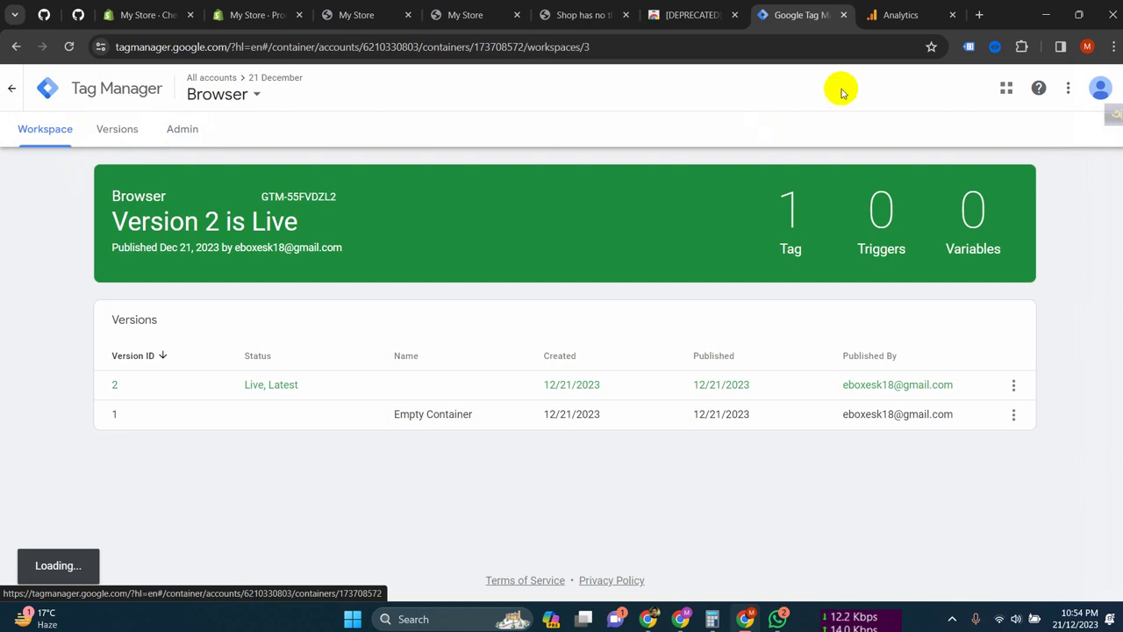
Switch to Google Analytics, finish the data collection setup, continue to Home, and save the email communication preferences with every option unchecked
{"action": "left_click", "coordinate": [886, 15]}
{"action": "left_click", "coordinate": [74, 186]}
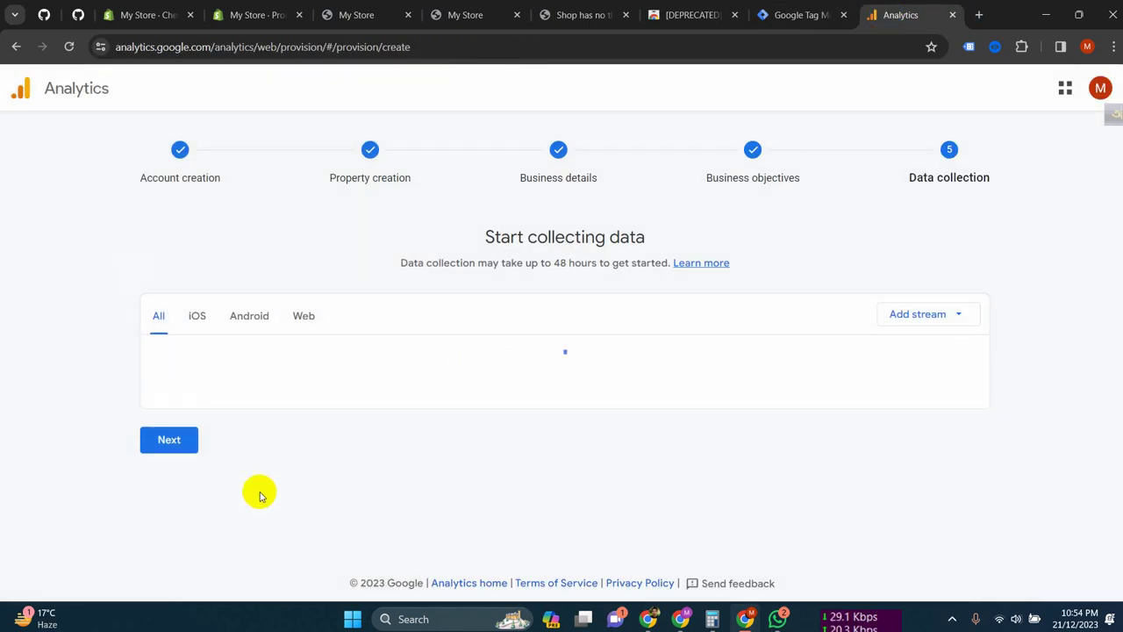
{"action": "left_click", "coordinate": [176, 439]}
{"action": "scroll", "coordinate": [614, 482], "scroll_direction": "down", "scroll_amount": 1}
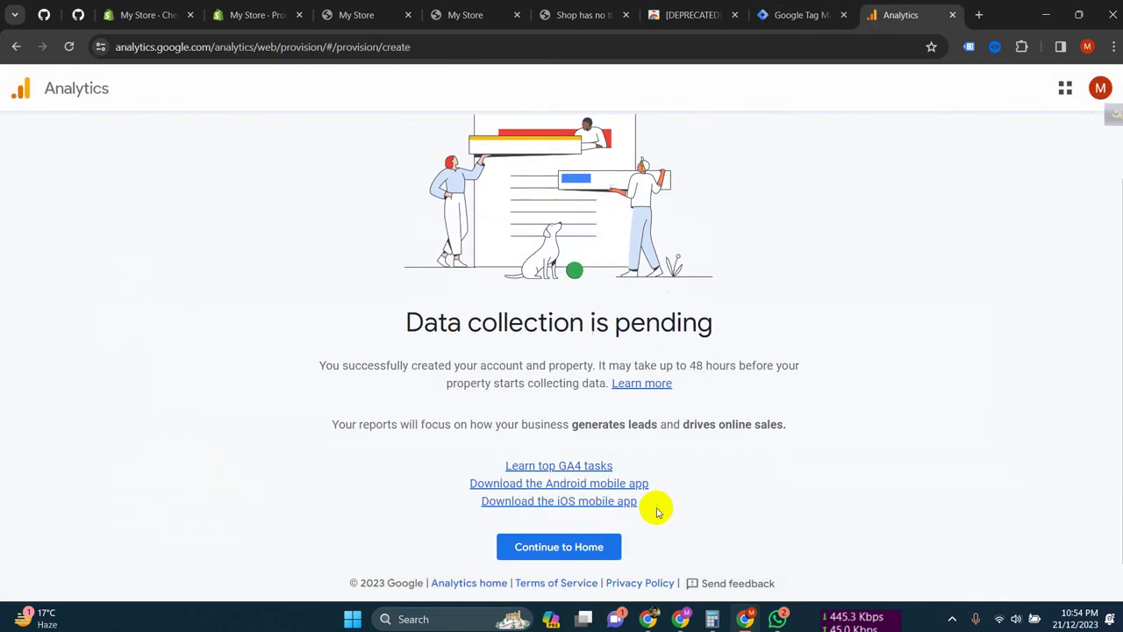
{"action": "left_click", "coordinate": [582, 544]}
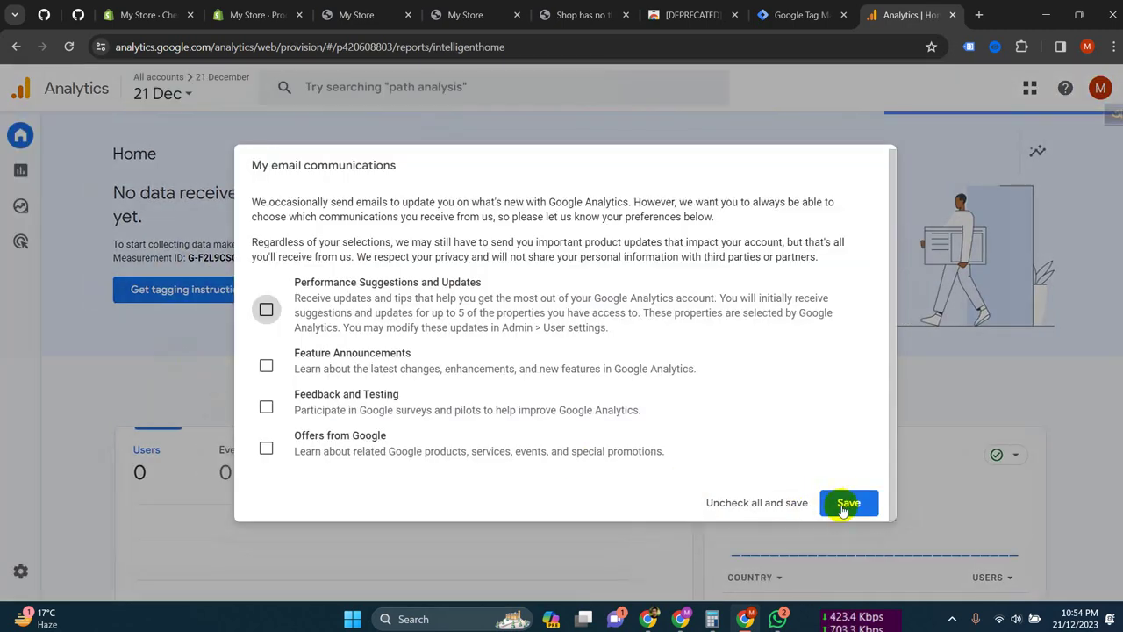
{"action": "left_click", "coordinate": [849, 503]}
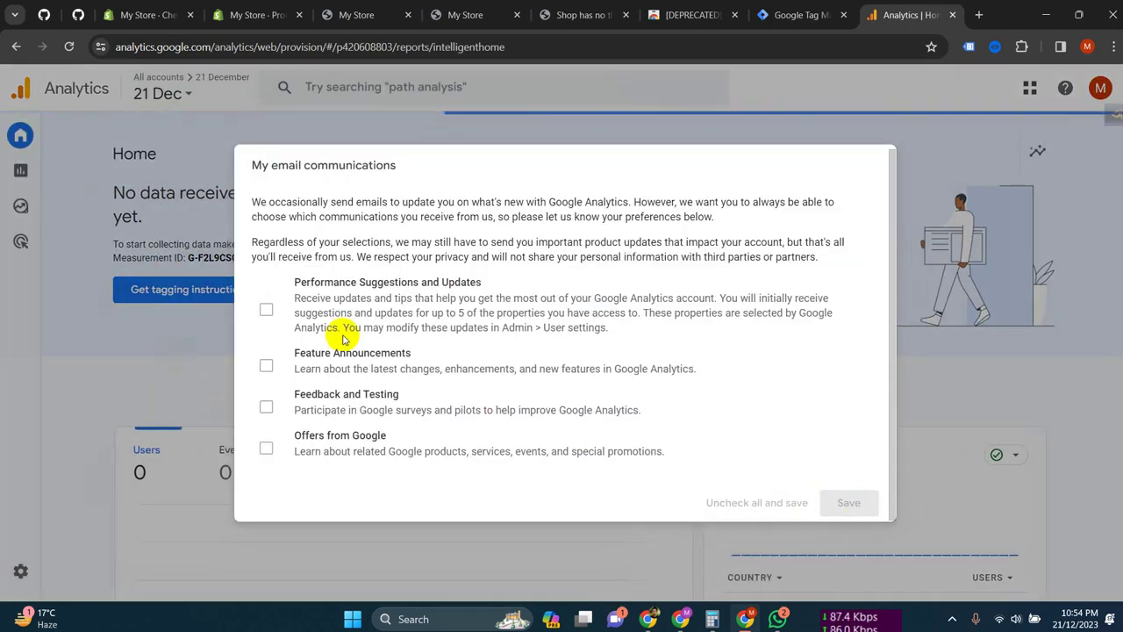
Open DebugView from the property's data display settings in the Analytics admin area
{"action": "scroll", "coordinate": [251, 349], "scroll_direction": "down", "scroll_amount": 2}
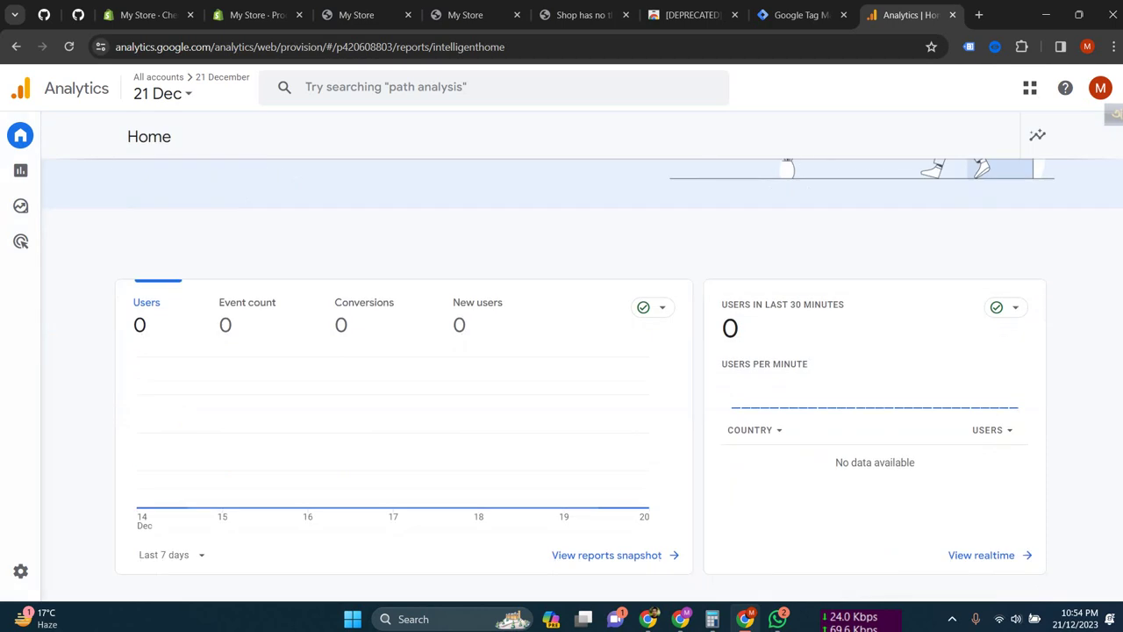
{"action": "left_click", "coordinate": [57, 571]}
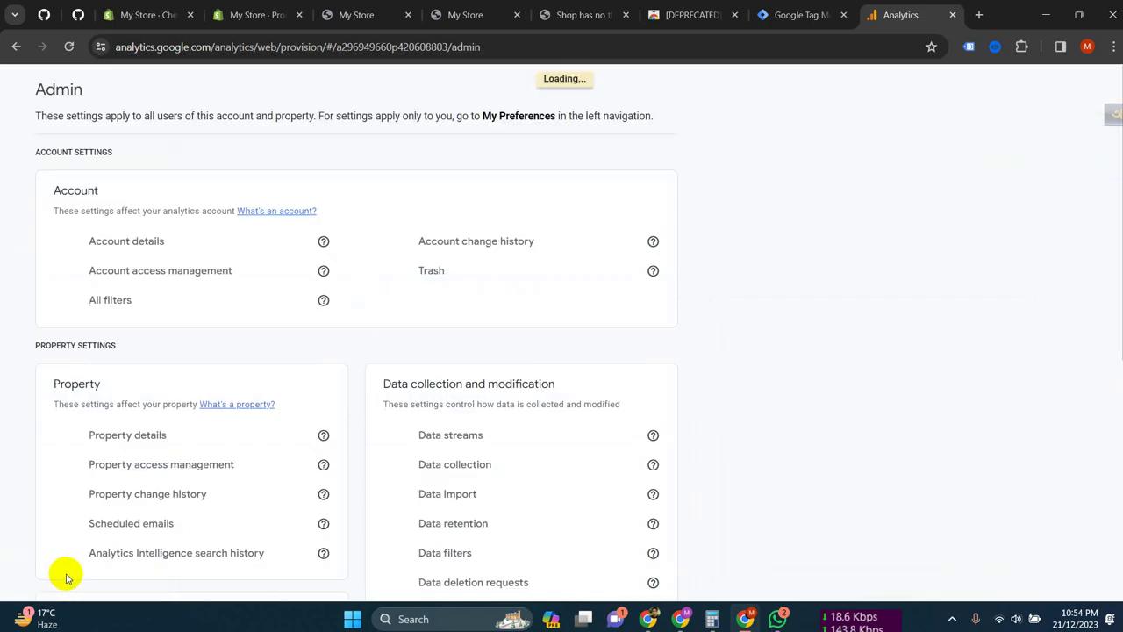
{"action": "left_click", "coordinate": [86, 406]}
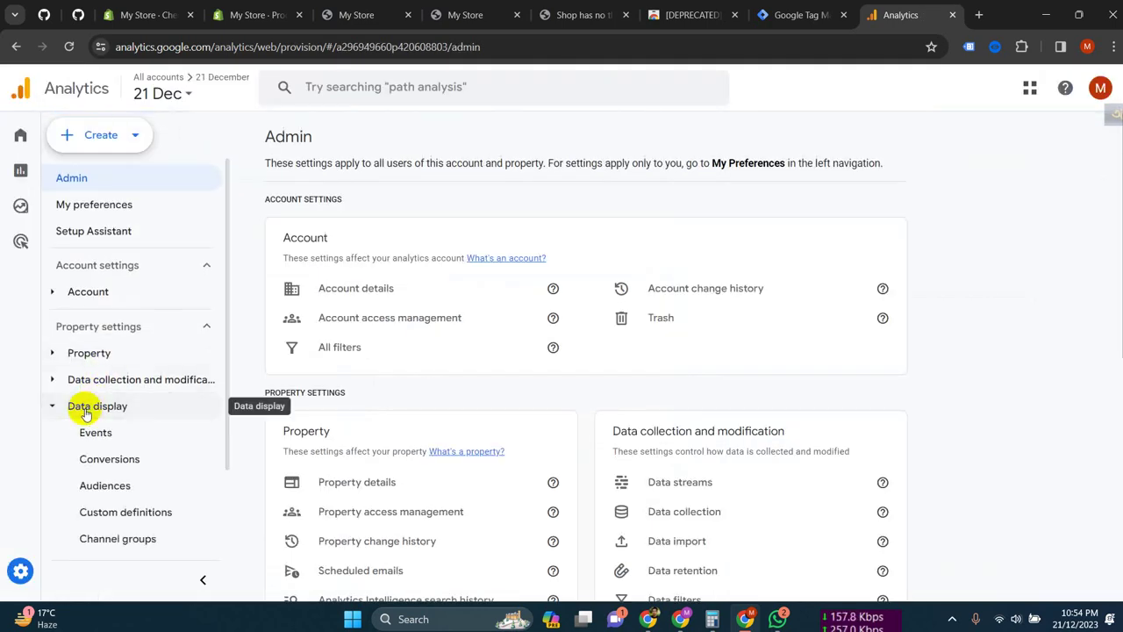
{"action": "scroll", "coordinate": [123, 443], "scroll_direction": "down", "scroll_amount": 1}
{"action": "left_click", "coordinate": [99, 513]}
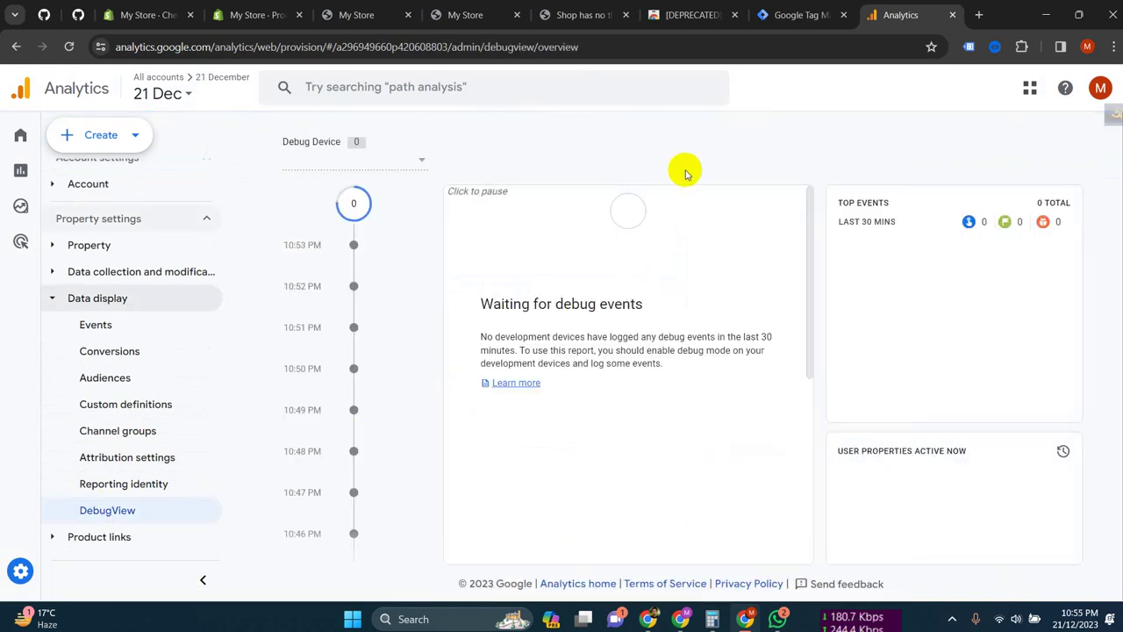
Switch to Google Tag Manager, launch the workspace's preview mode, and copy the storefront's URL from its page
{"action": "left_click", "coordinate": [786, 24]}
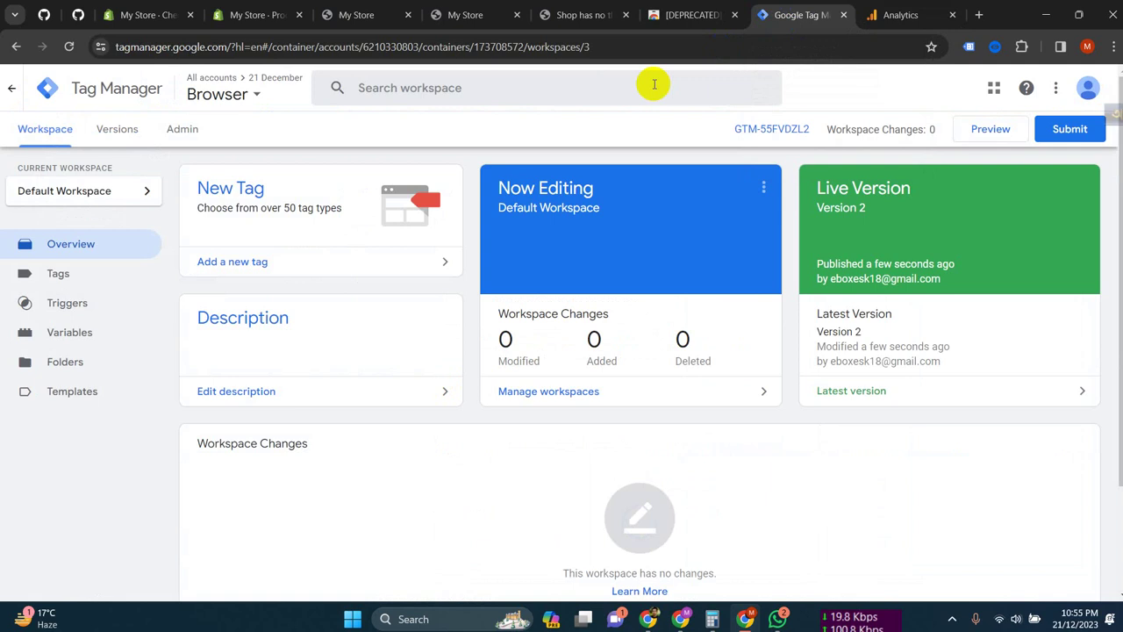
{"action": "left_click", "coordinate": [990, 129]}
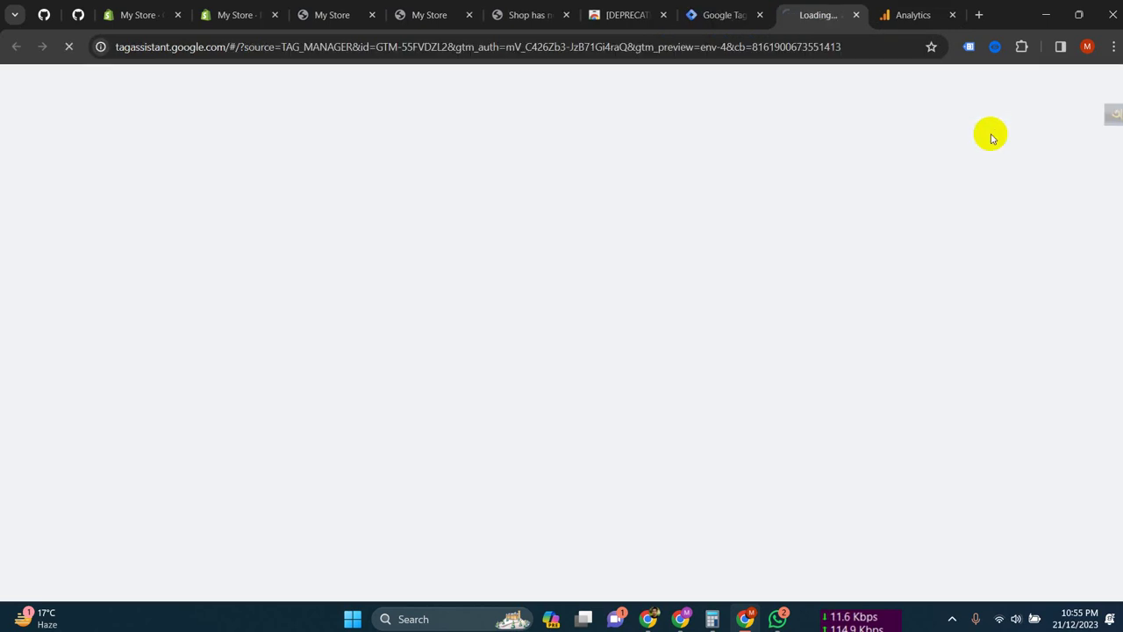
{"action": "left_click", "coordinate": [259, 15]}
{"action": "left_click", "coordinate": [352, 24]}
{"action": "left_click", "coordinate": [272, 48]}
{"action": "key", "text": "ctrl+c"}
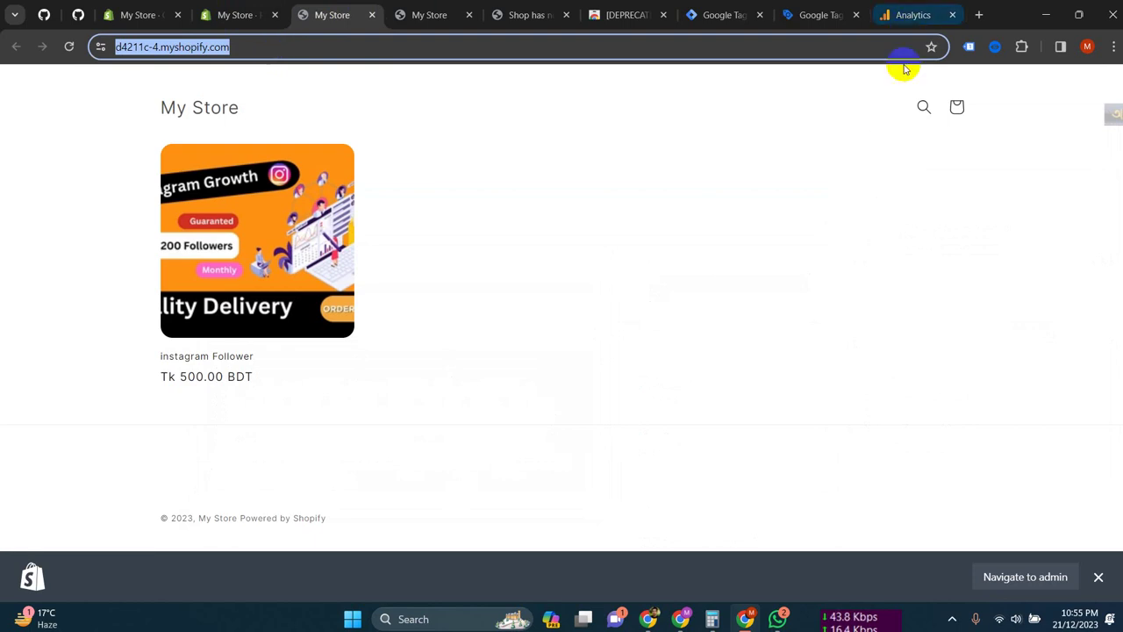
Connect Tag Assistant to the copied storefront URL with the debug signal included, and continue to the debug session's summary
{"action": "left_click", "coordinate": [908, 17]}
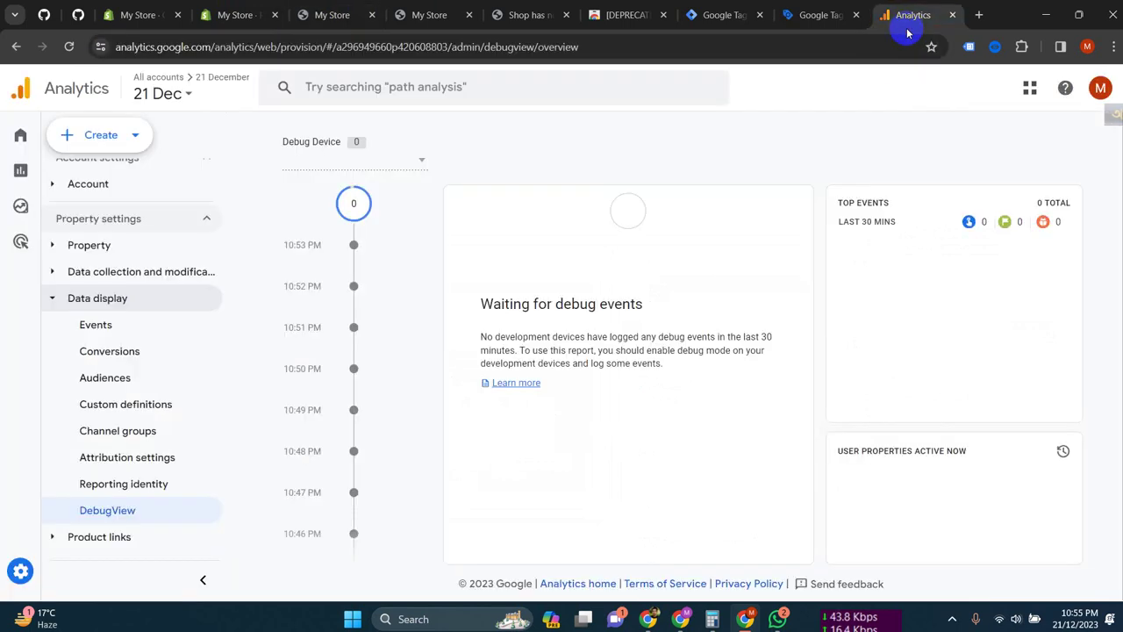
{"action": "left_click", "coordinate": [815, 15]}
{"action": "left_click", "coordinate": [467, 416]}
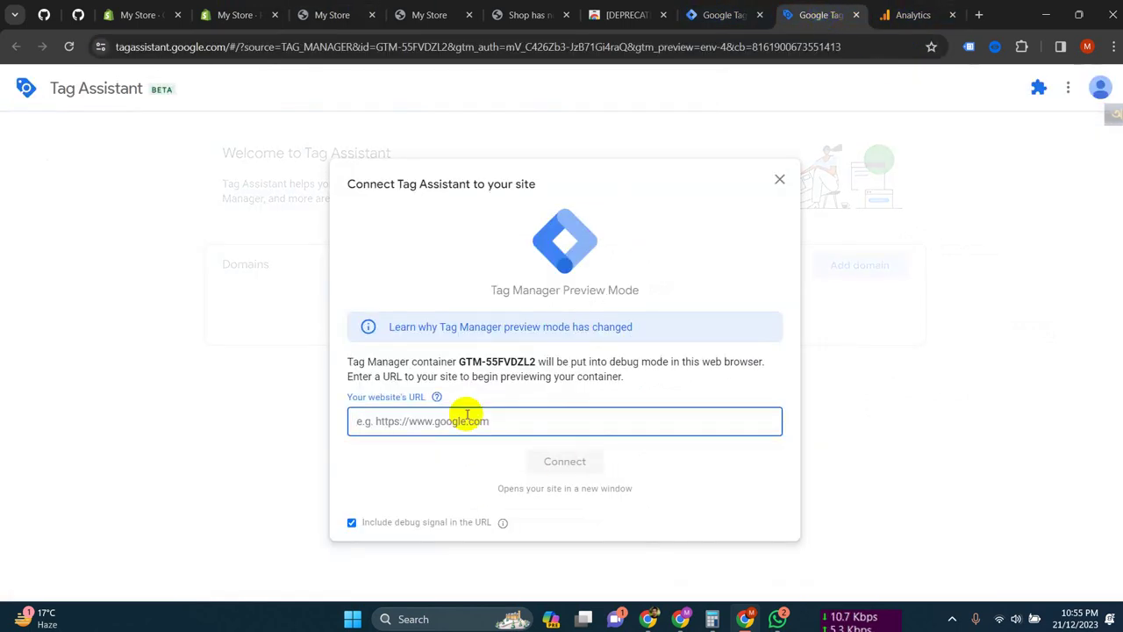
{"action": "key", "text": "ctrl+v"}
{"action": "key", "text": "Return"}
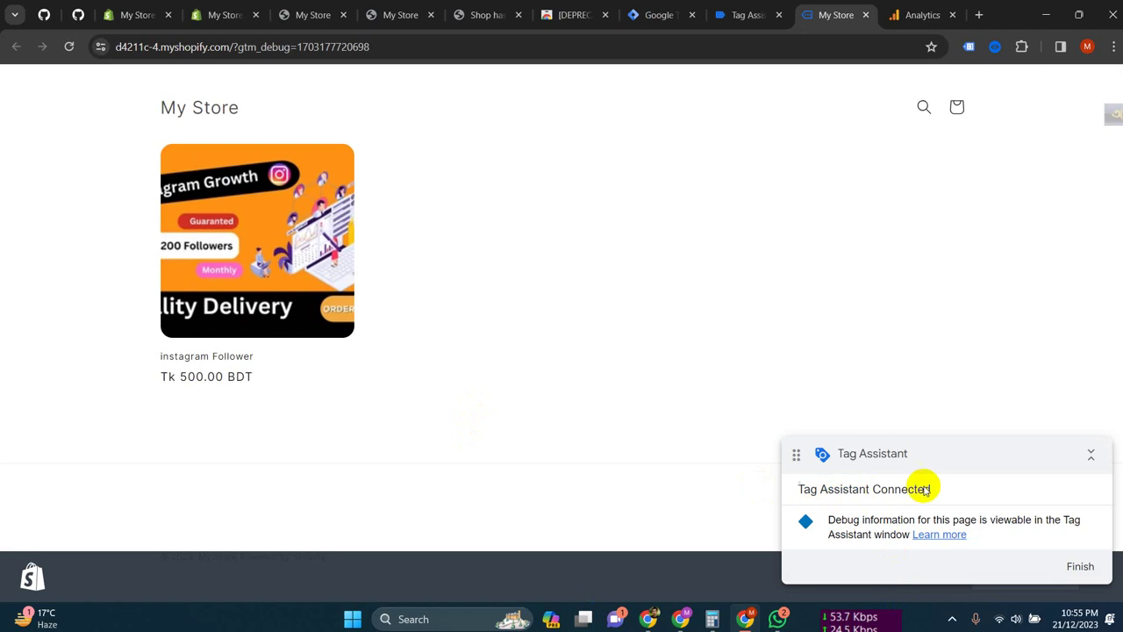
{"action": "left_click", "coordinate": [746, 15]}
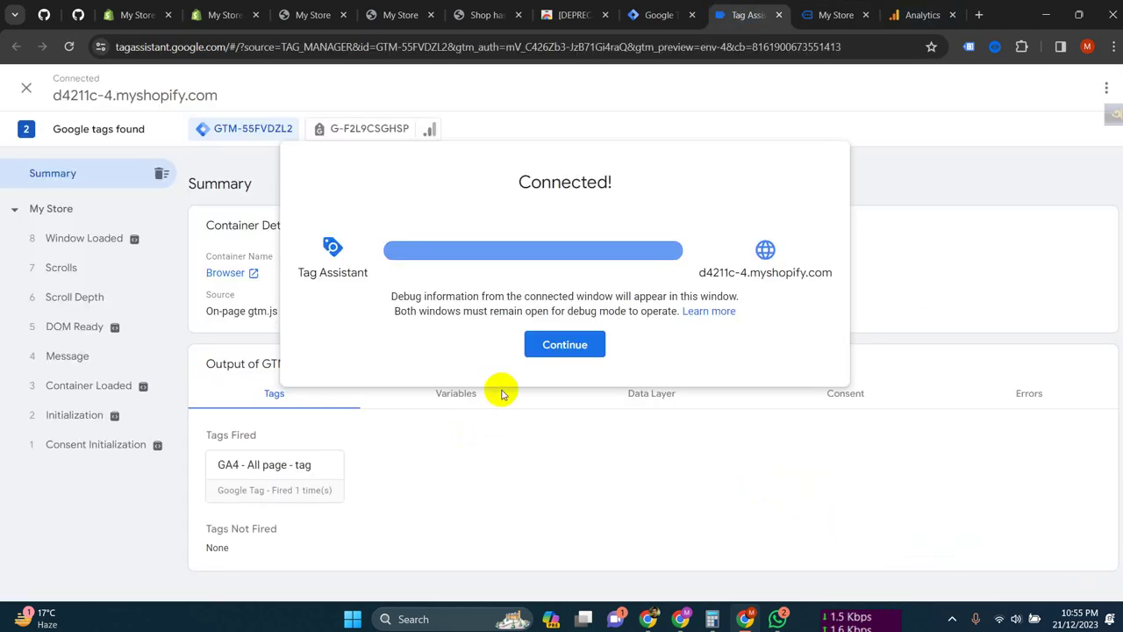
{"action": "left_click", "coordinate": [555, 346]}
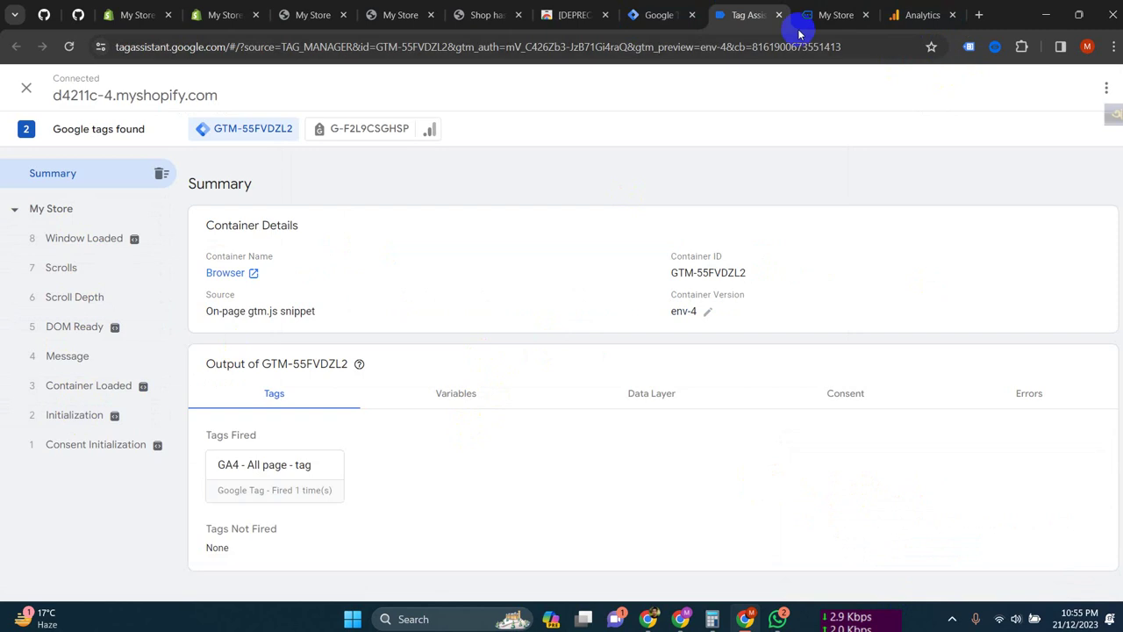
Check DebugView in Analytics, return to the connected storefront, open the instagram Follower product, and add it to the cart
{"action": "left_click", "coordinate": [917, 14]}
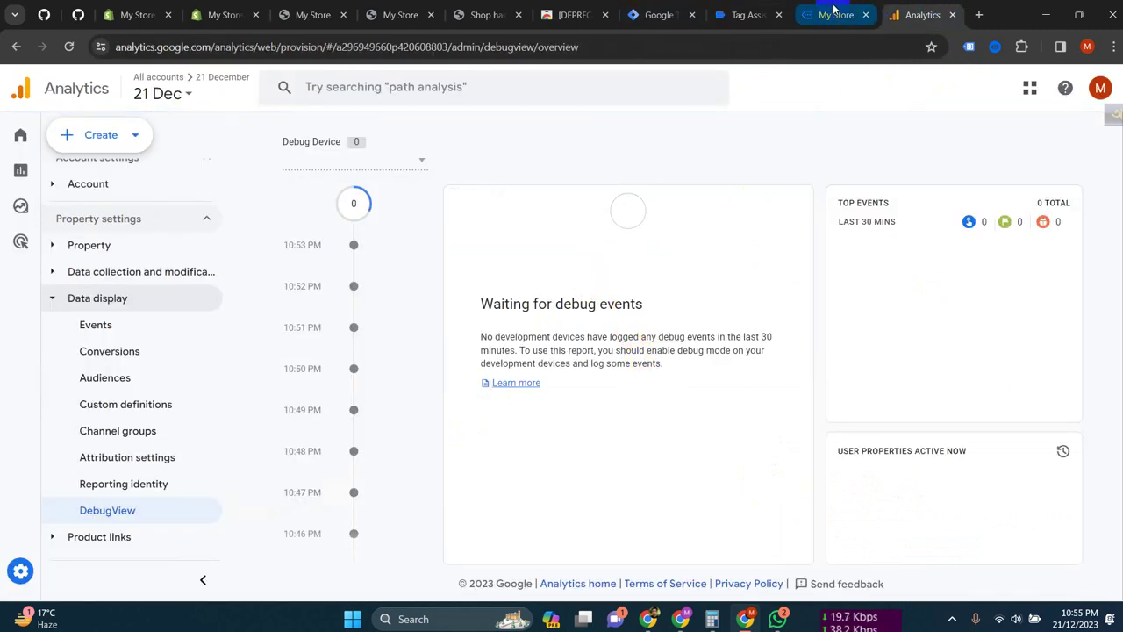
{"action": "mouse_move", "coordinate": [833, 7]}
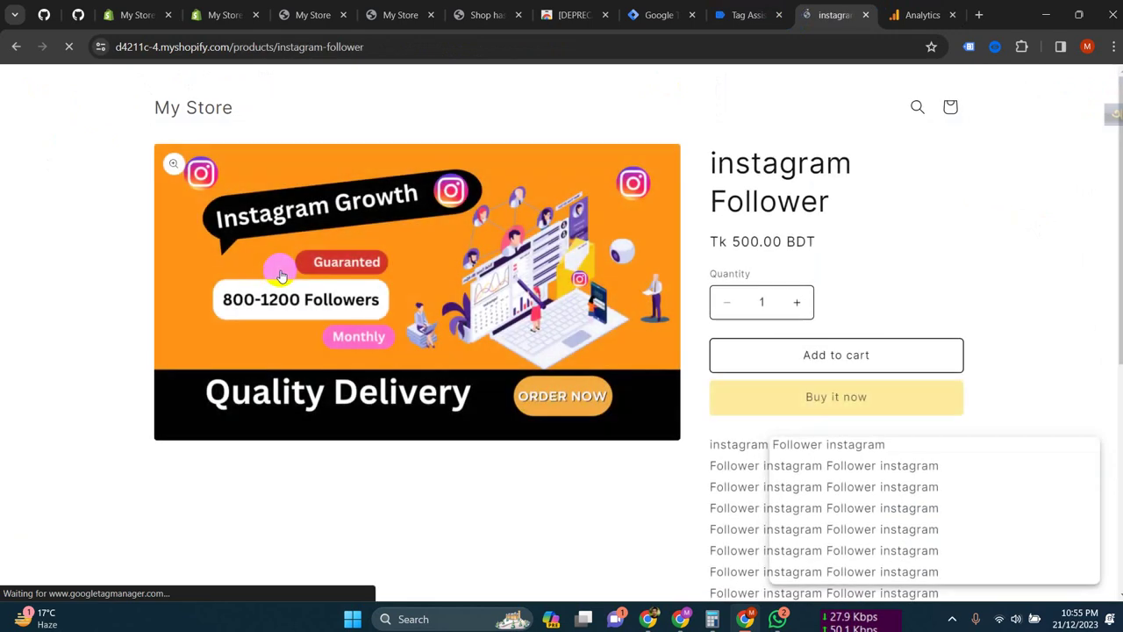
{"action": "left_click", "coordinate": [871, 346]}
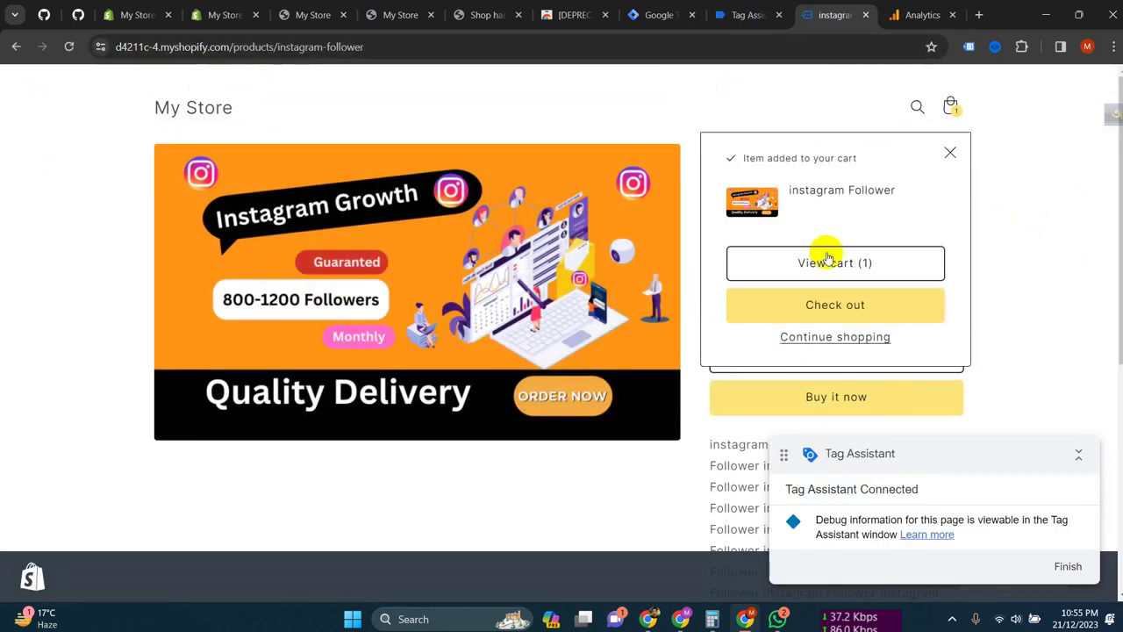
Examine the product page's event list and fired tags in Tag Assistant, and check DebugView in Analytics for debug events
{"action": "left_click", "coordinate": [750, 15]}
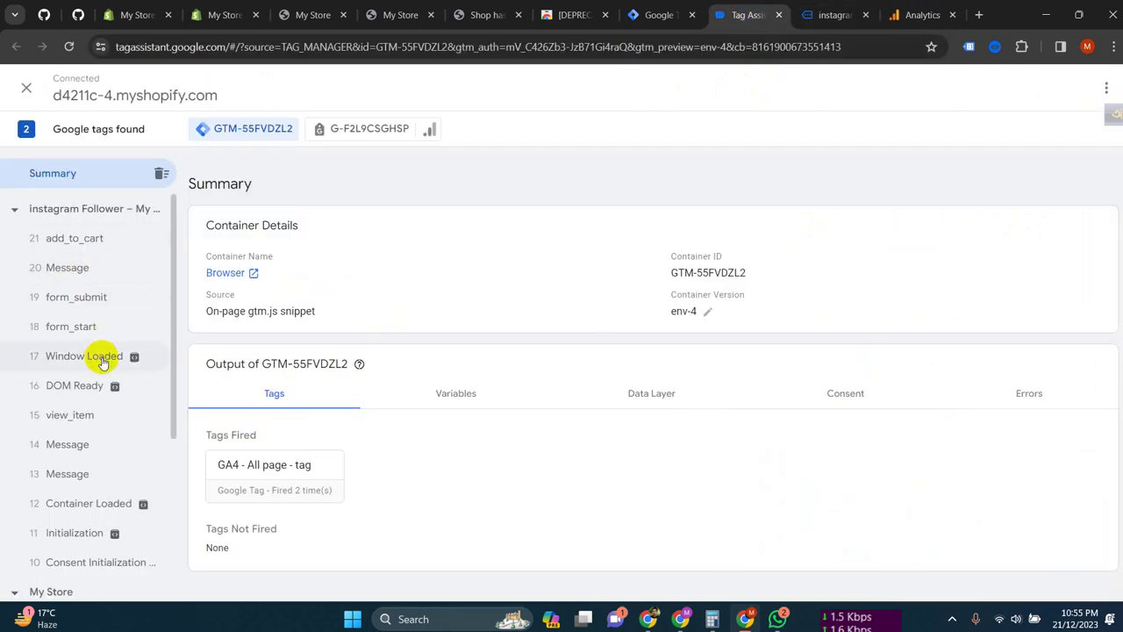
{"action": "scroll", "coordinate": [101, 378], "scroll_direction": "down", "scroll_amount": 3}
{"action": "scroll", "coordinate": [103, 401], "scroll_direction": "up", "scroll_amount": 3}
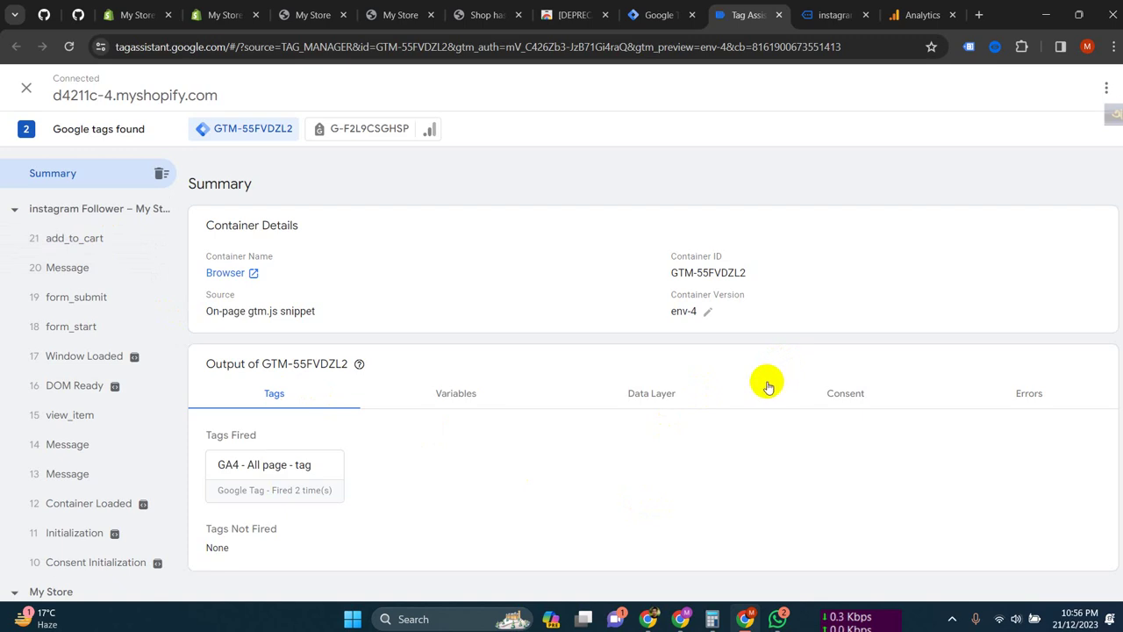
{"action": "left_click", "coordinate": [834, 15]}
{"action": "left_click", "coordinate": [746, 15]}
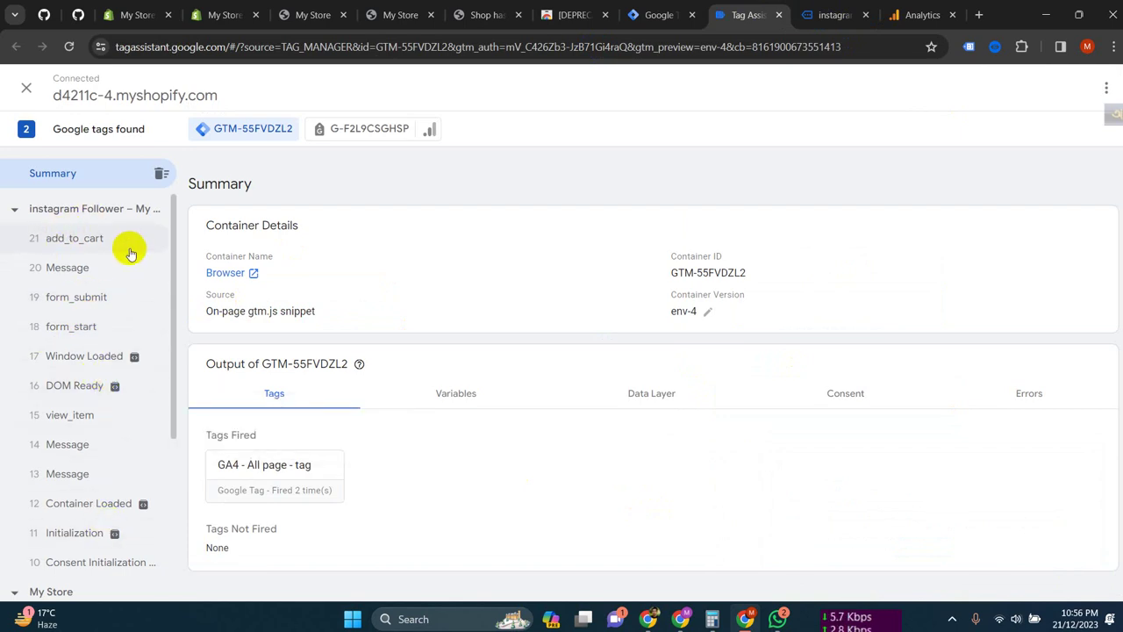
{"action": "scroll", "coordinate": [76, 346], "scroll_direction": "down", "scroll_amount": 3}
{"action": "scroll", "coordinate": [114, 427], "scroll_direction": "up", "scroll_amount": 3}
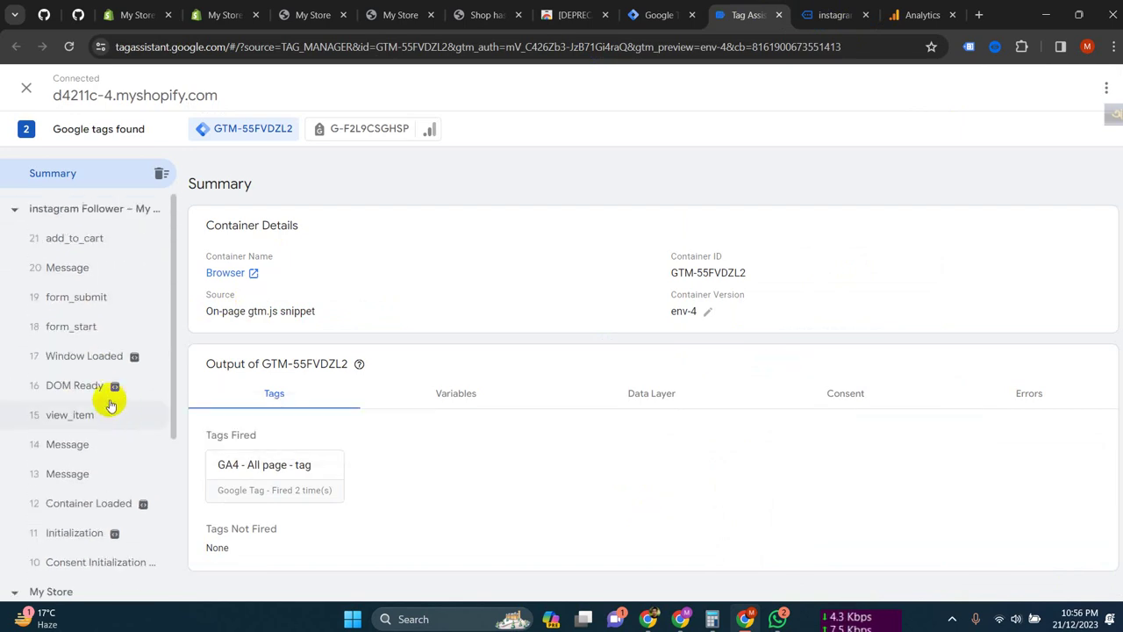
{"action": "left_click", "coordinate": [829, 15]}
{"action": "left_click", "coordinate": [897, 15]}
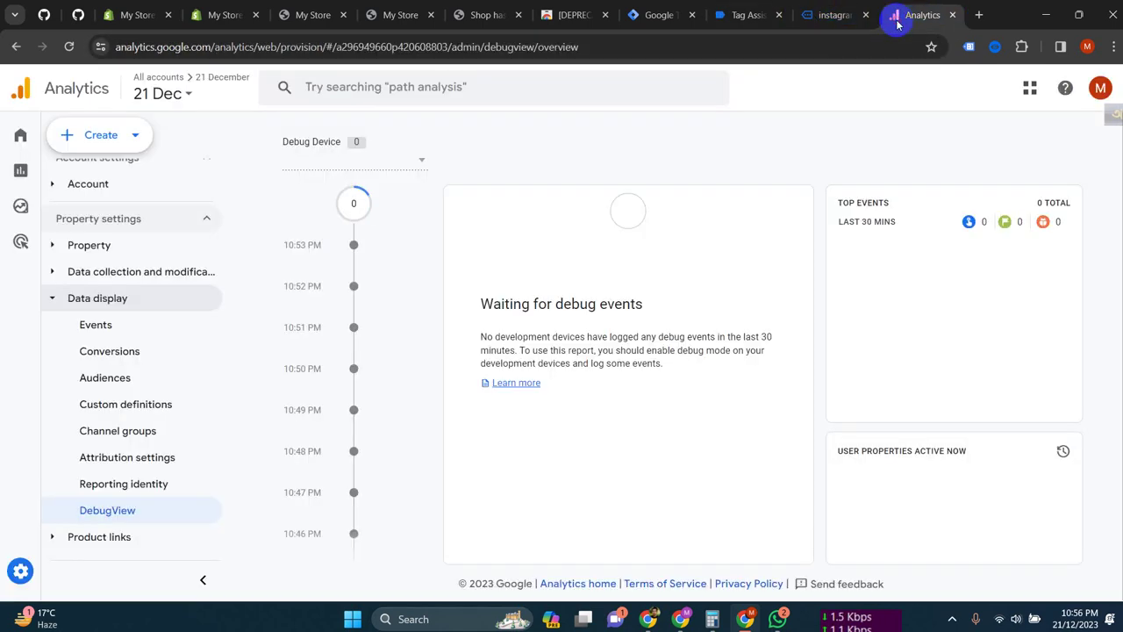